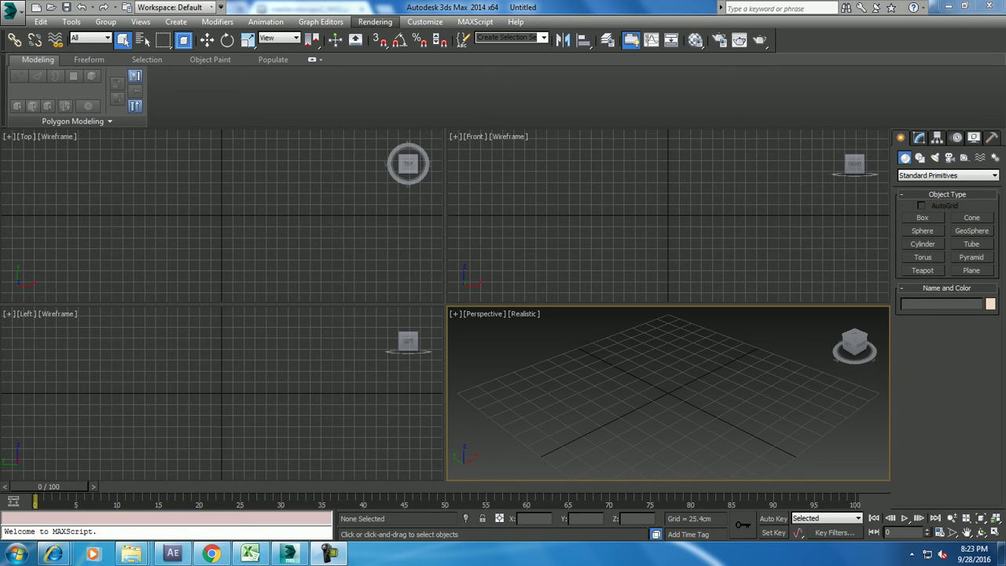
# - View the medievalprops2 JPEG reference image from the Desktop using View Image File
pyautogui.click(375, 21)
pyautogui.click(401, 308)
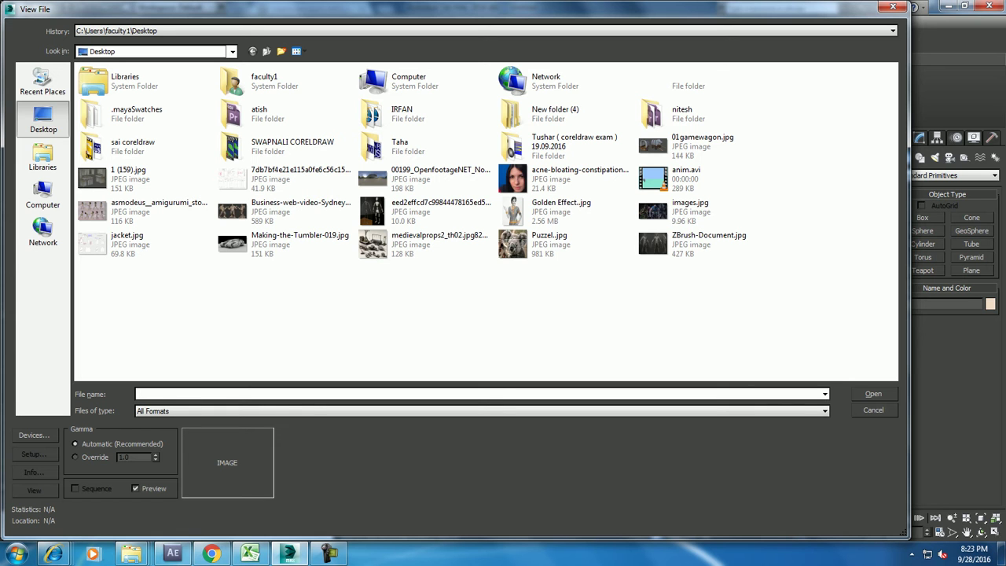
pyautogui.click(44, 81)
pyautogui.click(43, 120)
pyautogui.doubleClick(374, 243)
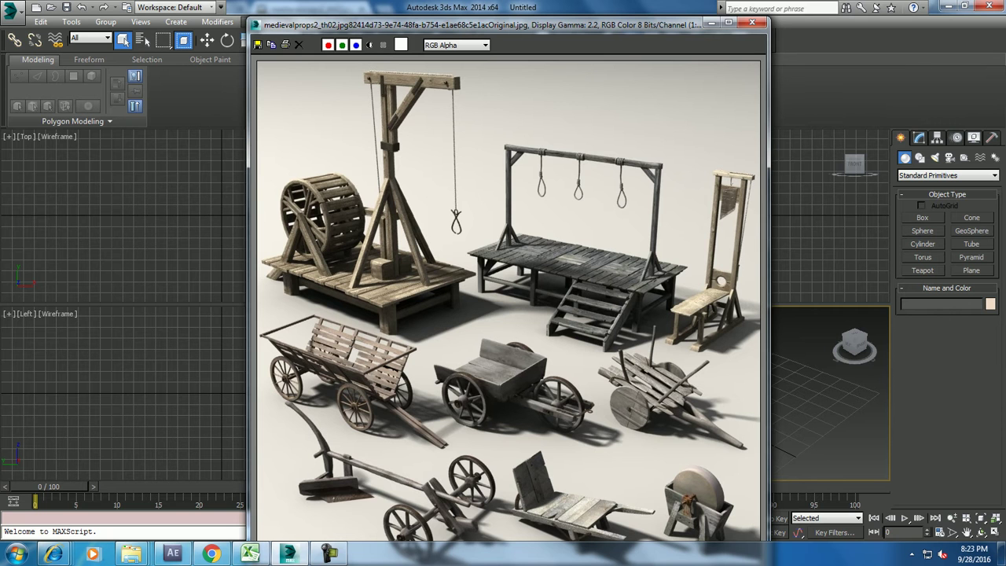
# - Shrink the reference window, place it beside the perspective view, and zoom in on the cart
pyautogui.moveTo(249, 17); pyautogui.dragTo(361, 218)
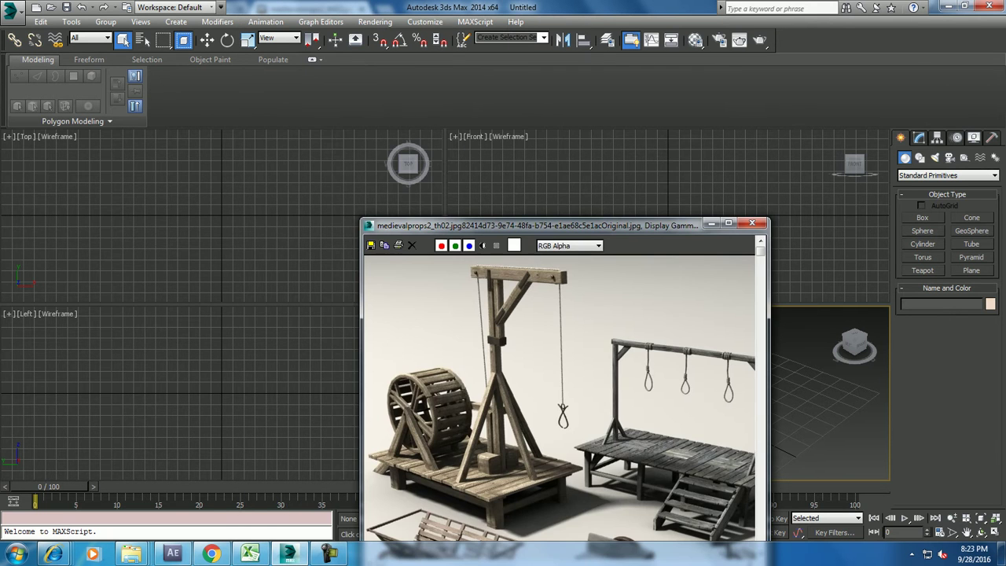
pyautogui.moveTo(534, 225); pyautogui.dragTo(226, 87)
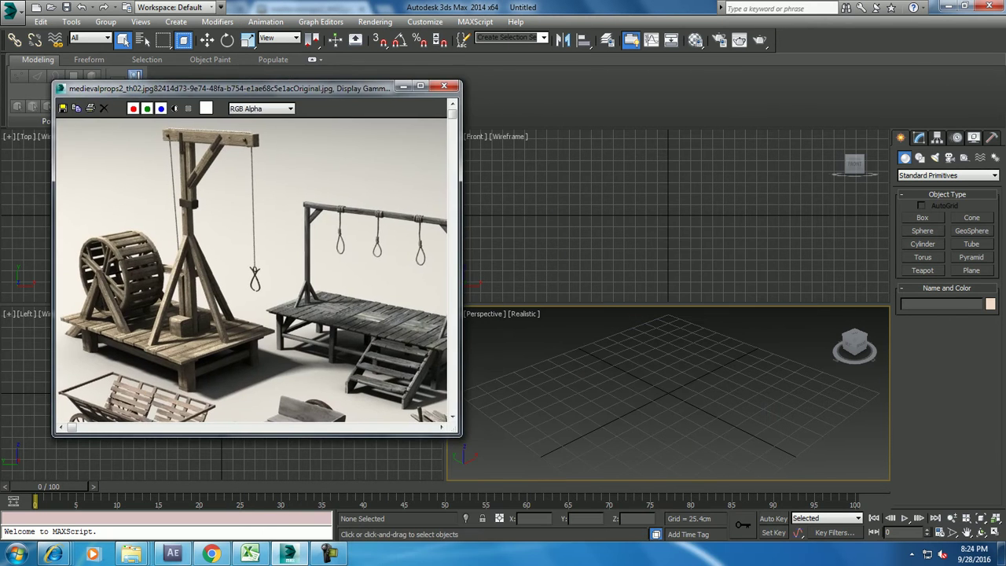
pyautogui.moveTo(252, 271); pyautogui.dragTo(181, 145, button='middle')
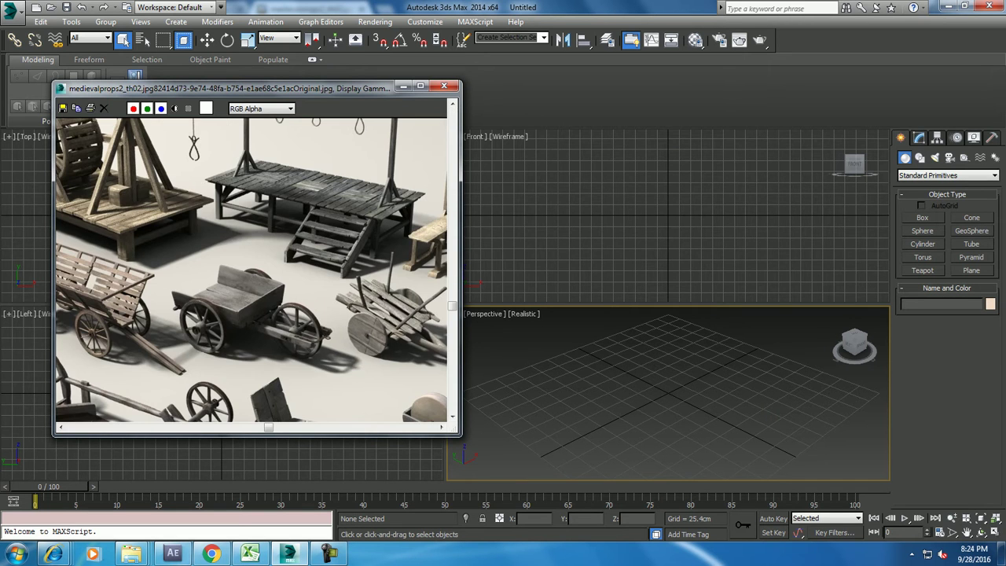
pyautogui.scroll(2, 205, 323)
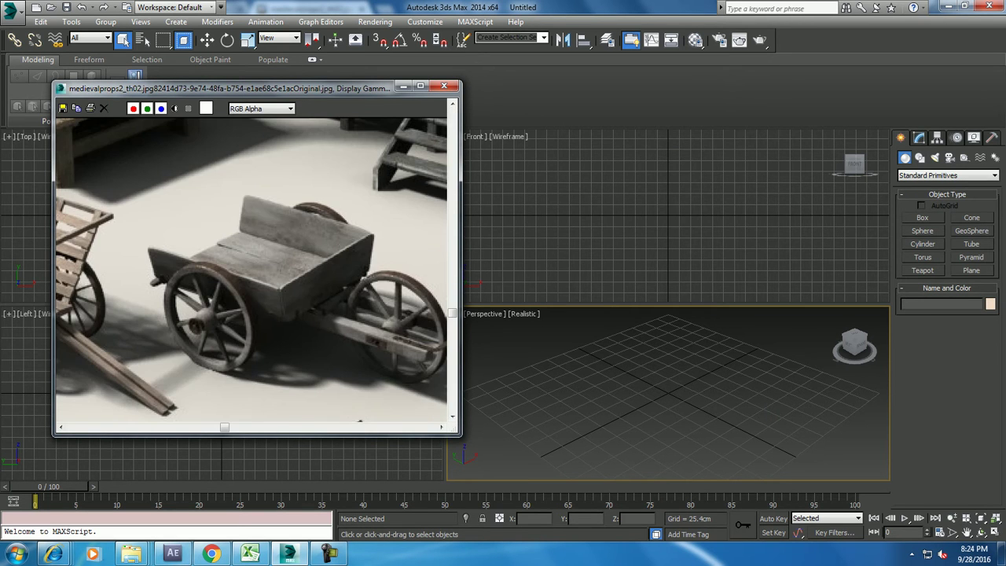
pyautogui.moveTo(252, 271); pyautogui.dragTo(181, 255, button='middle')
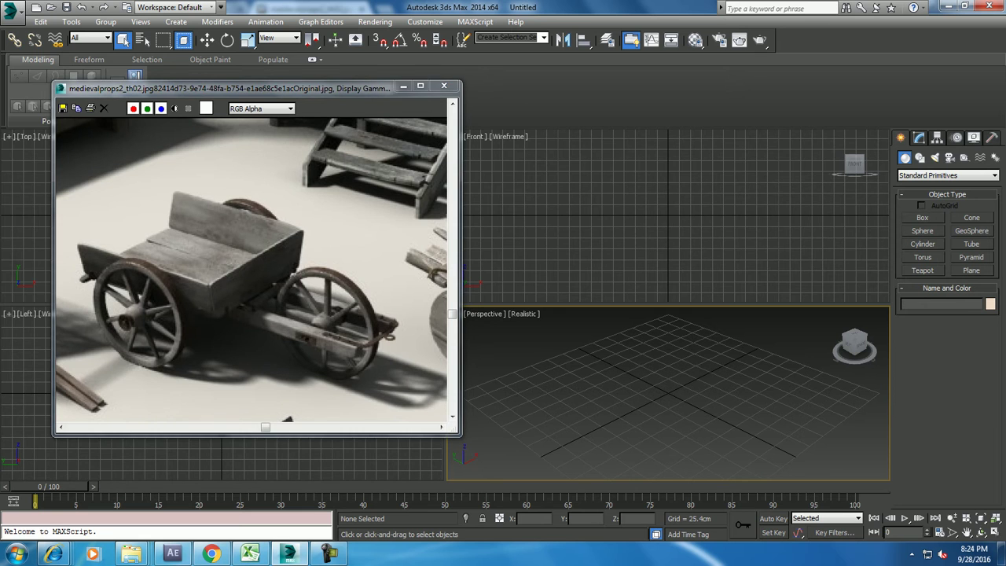
pyautogui.moveTo(251, 82)
pyautogui.mouseDown()
pyautogui.moveTo(251, 73)
pyautogui.moveTo(188, 79)
pyautogui.mouseUp()
# - Drag out a flat box for the cart bed and maximize the Top view
pyautogui.click(923, 218)
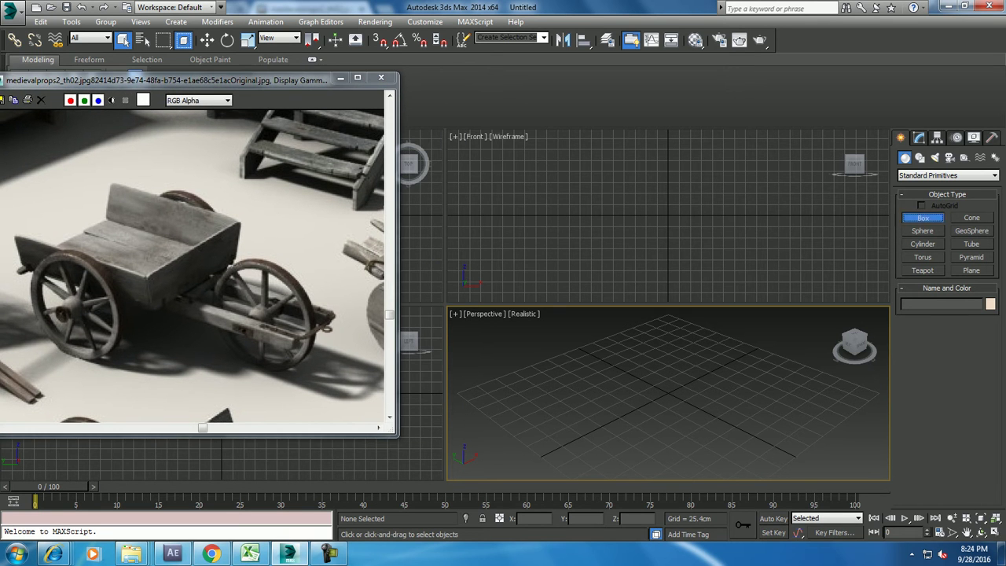
pyautogui.moveTo(659, 351); pyautogui.dragTo(709, 463)
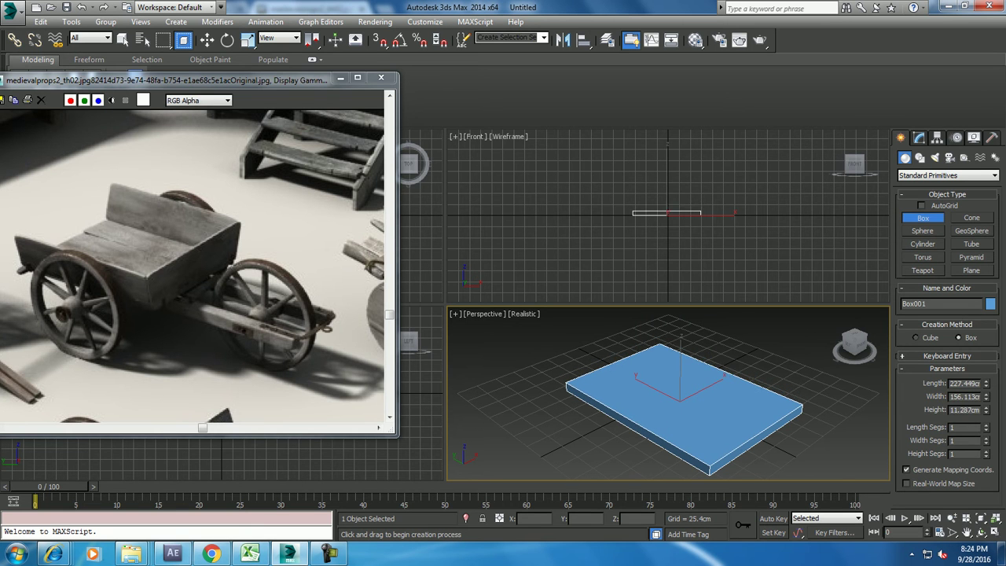
pyautogui.press('w')
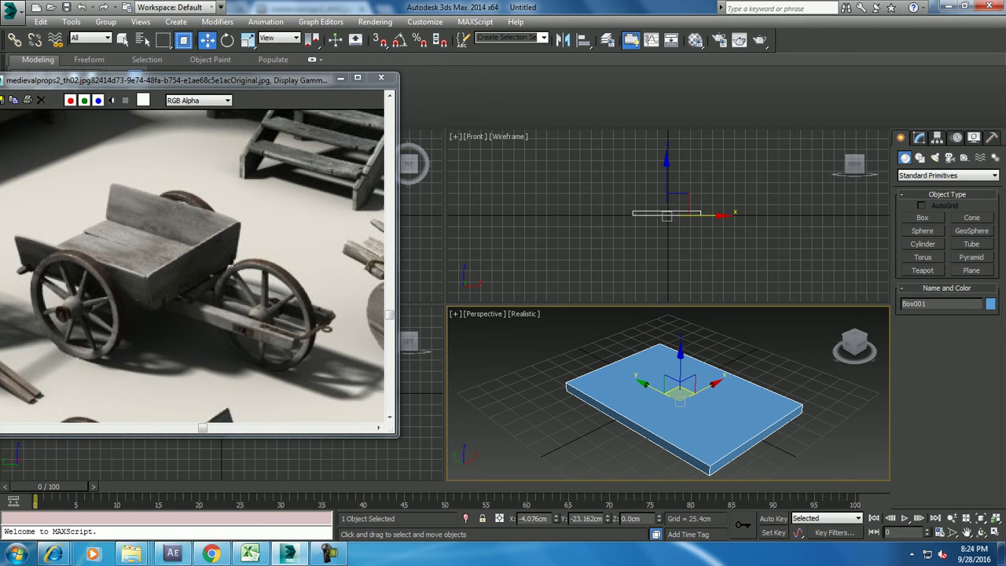
pyautogui.hotkey('alt', 'w')
pyautogui.moveTo(196, 79); pyautogui.dragTo(620, 162)
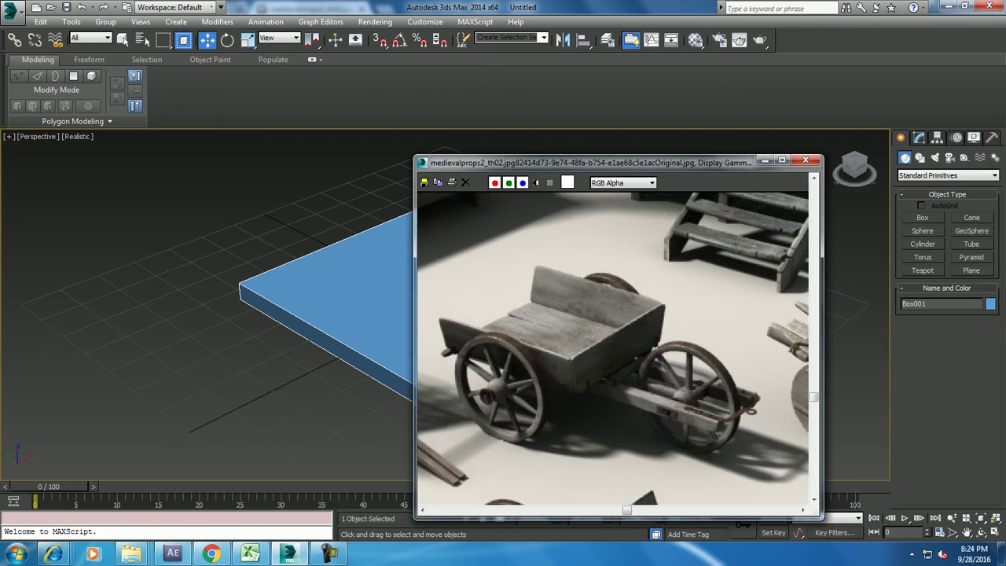
pyautogui.hotkey('alt', 'w')
pyautogui.click(79, 196)
pyautogui.hotkey('alt', 'w')
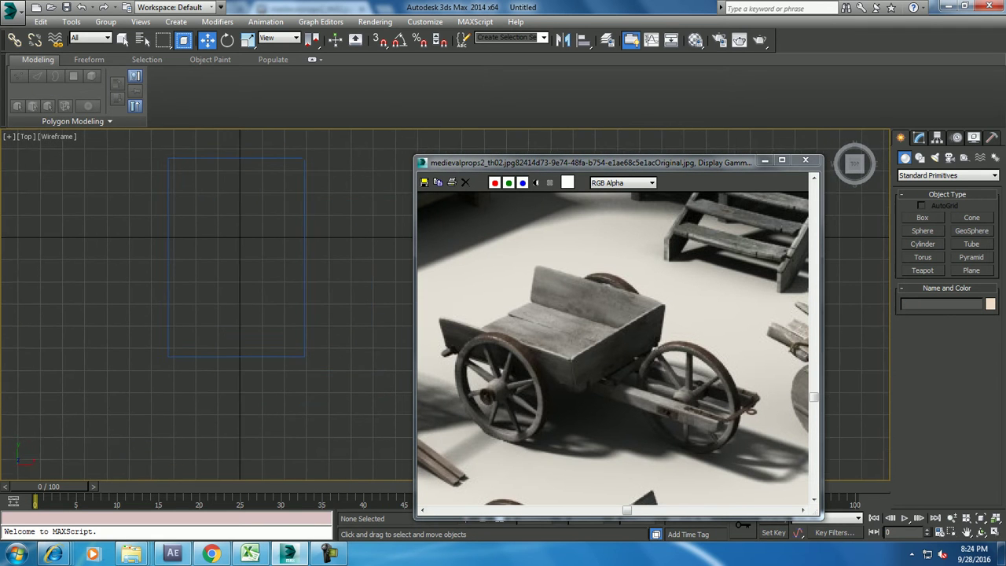
# - Scale the box wider along X and shorter along Y, then convert it to Editable Poly
pyautogui.press('r')
pyautogui.click(305, 251)
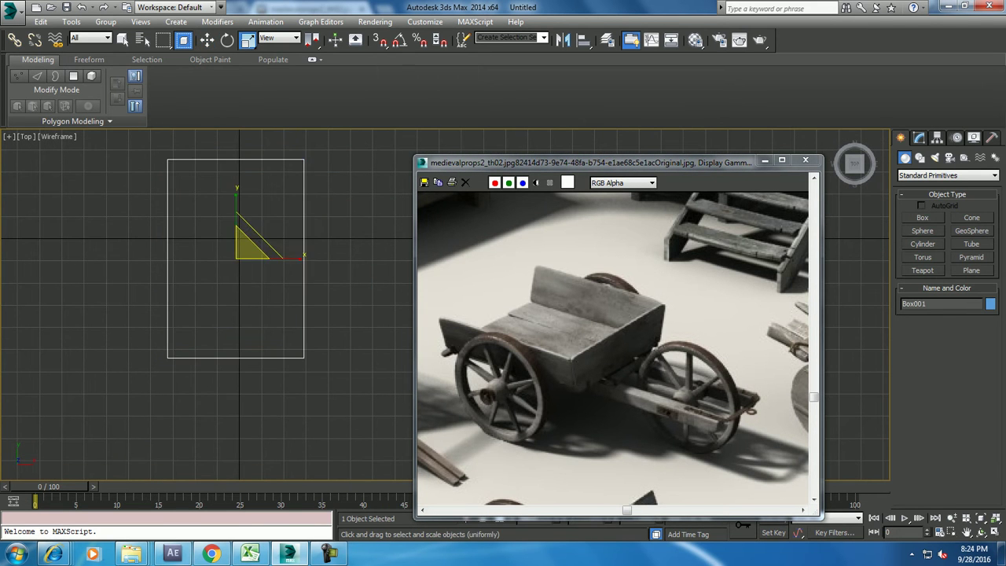
pyautogui.moveTo(283, 258)
pyautogui.mouseDown()
pyautogui.moveTo(330, 258)
pyautogui.moveTo(313, 258)
pyautogui.mouseUp()
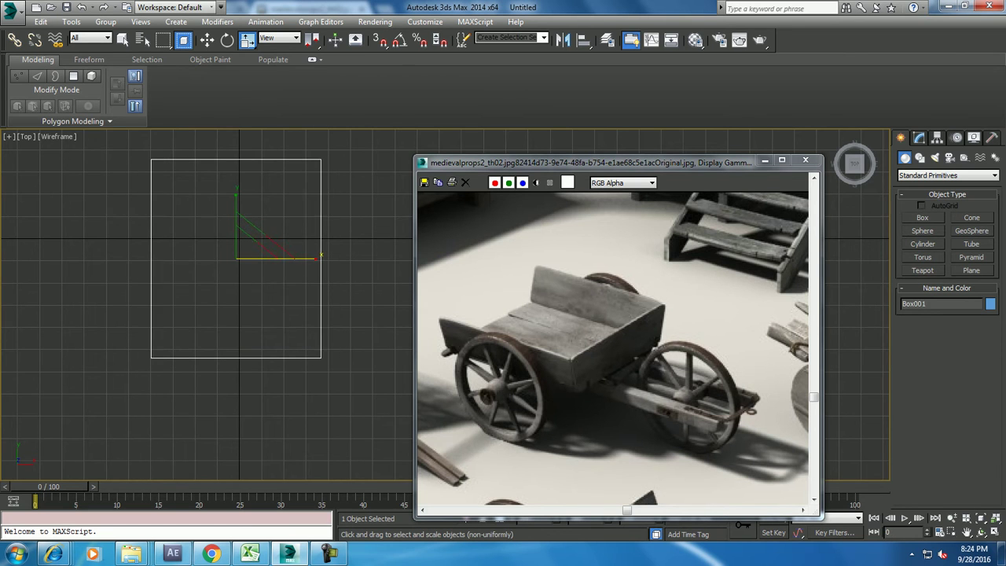
pyautogui.moveTo(236, 224); pyautogui.dragTo(237, 239)
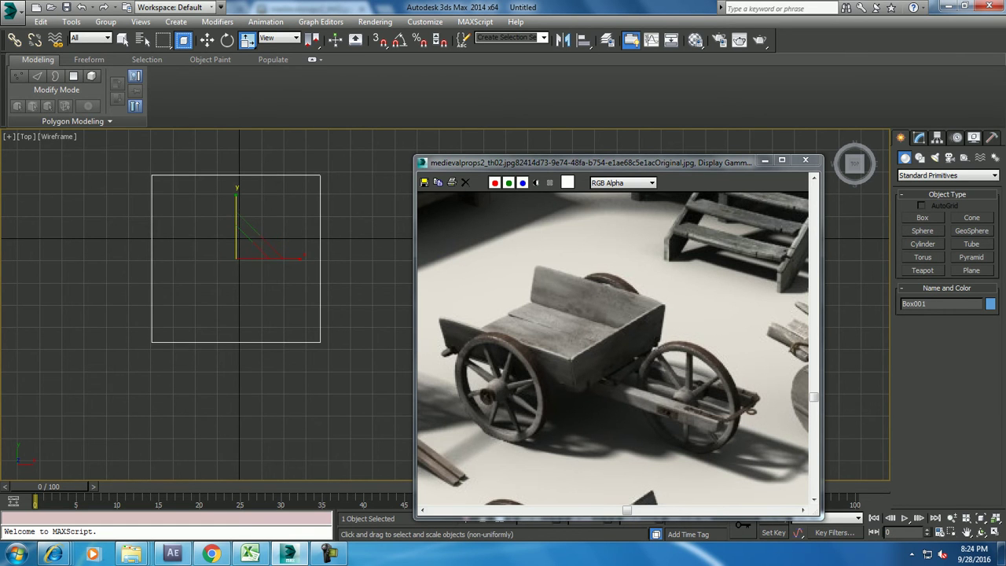
pyautogui.press('w')
pyautogui.rightClick(244, 169)
pyautogui.click(401, 297)
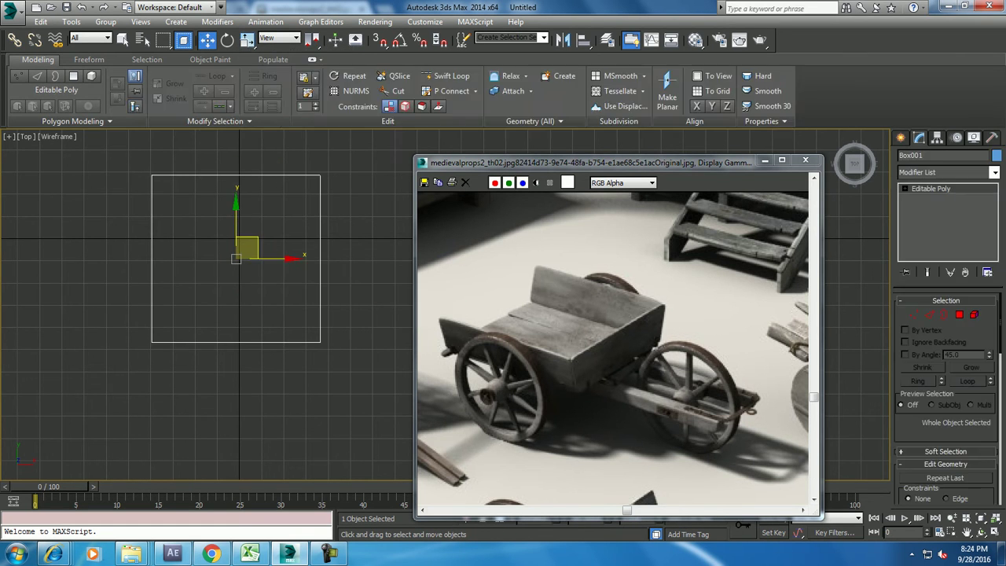
# - Add Swift Loops near the box's top and bottom edges, moving the reference window aside
pyautogui.click(447, 76)
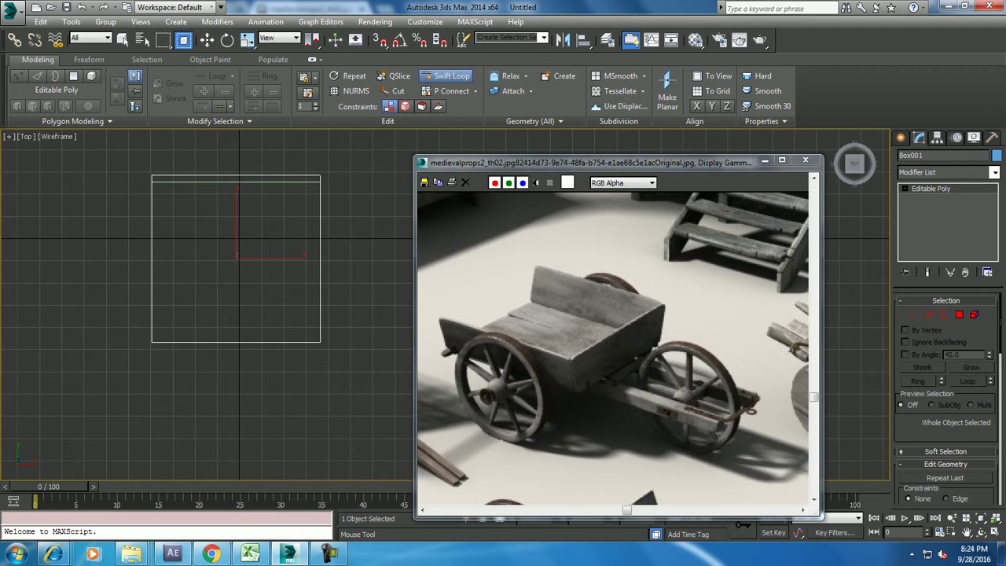
pyautogui.click(189, 181)
pyautogui.click(153, 334)
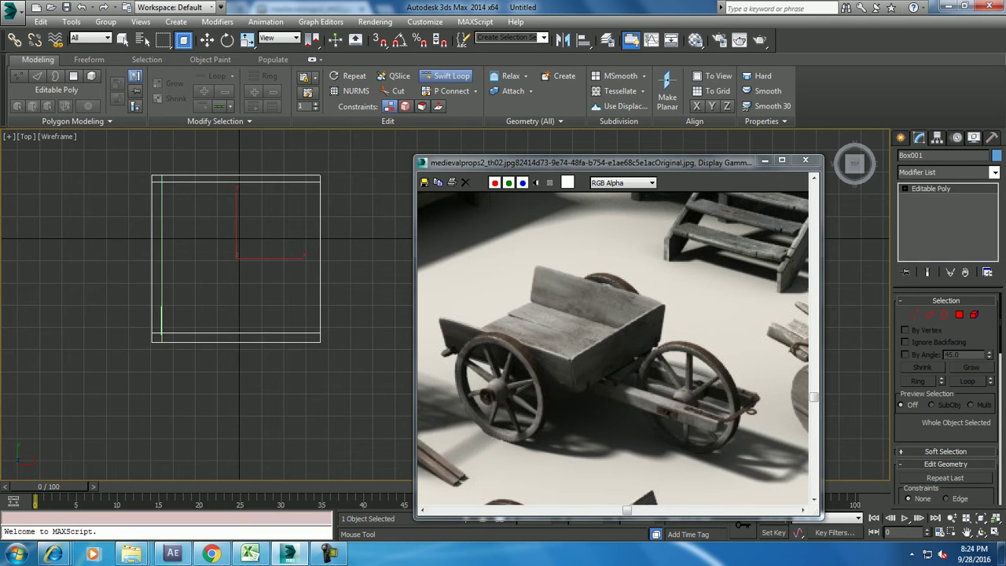
pyautogui.press('w')
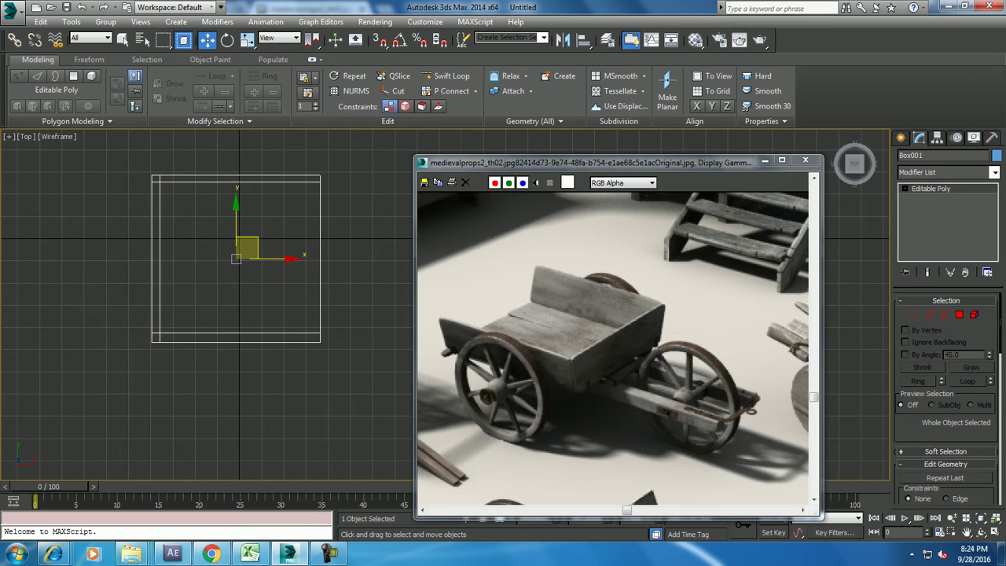
pyautogui.moveTo(550, 161)
pyautogui.mouseDown()
pyautogui.moveTo(327, 158)
pyautogui.moveTo(84, 100)
pyautogui.mouseUp()
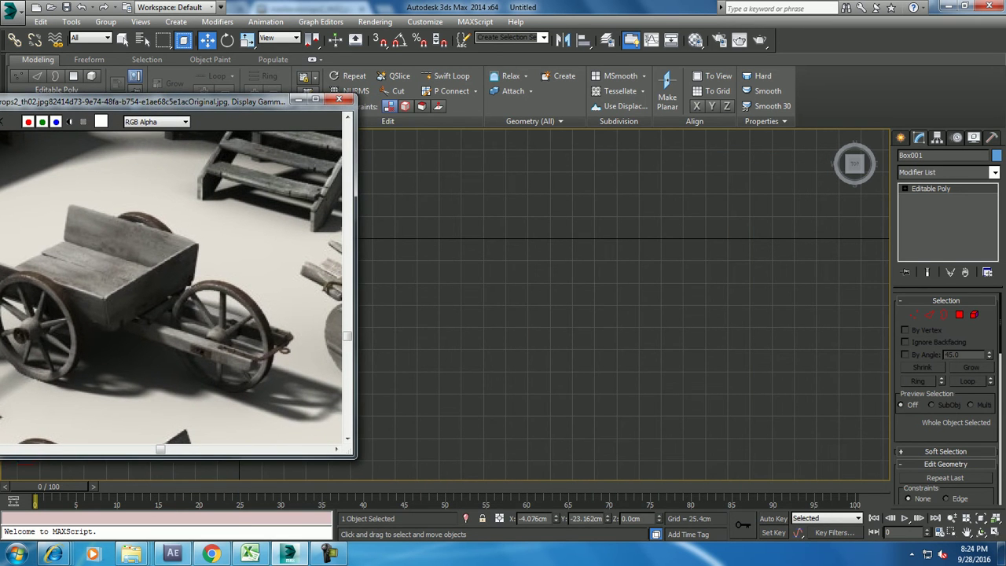
# - Frame the box in a maximized Perspective view and set the angle snap to 90 degrees
pyautogui.hotkey('alt', 'w')
pyautogui.hotkey('alt', 'w')
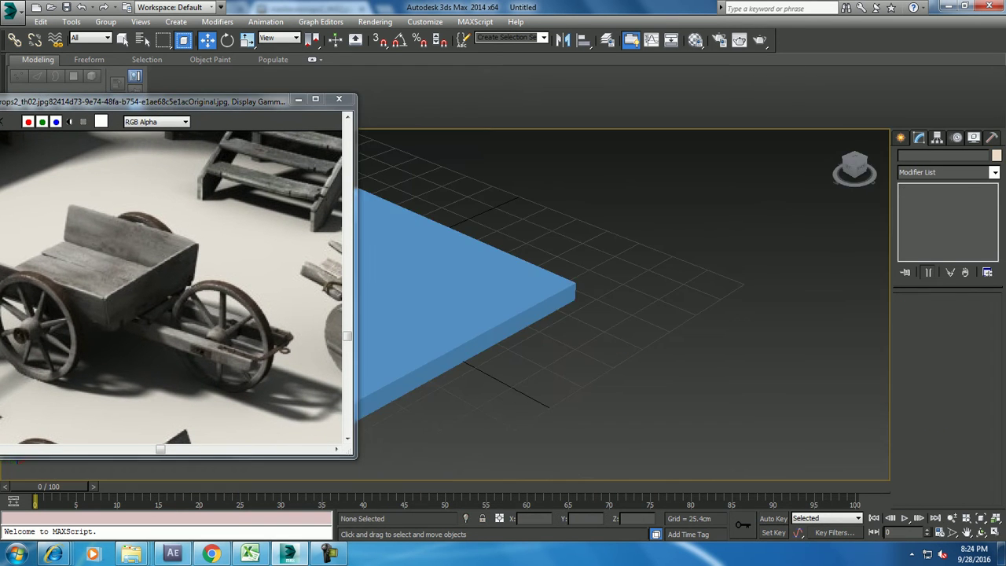
pyautogui.press('z')
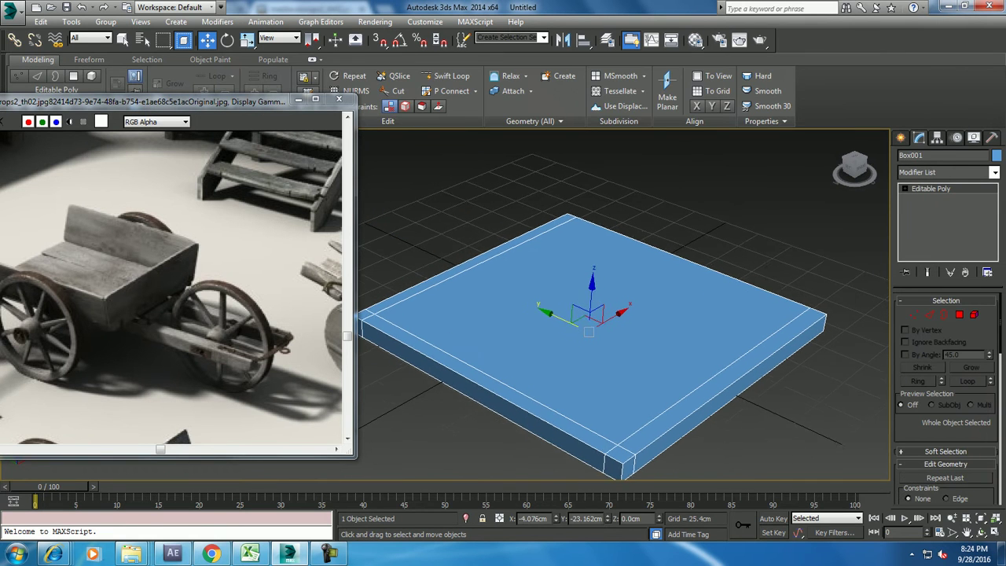
pyautogui.press('e')
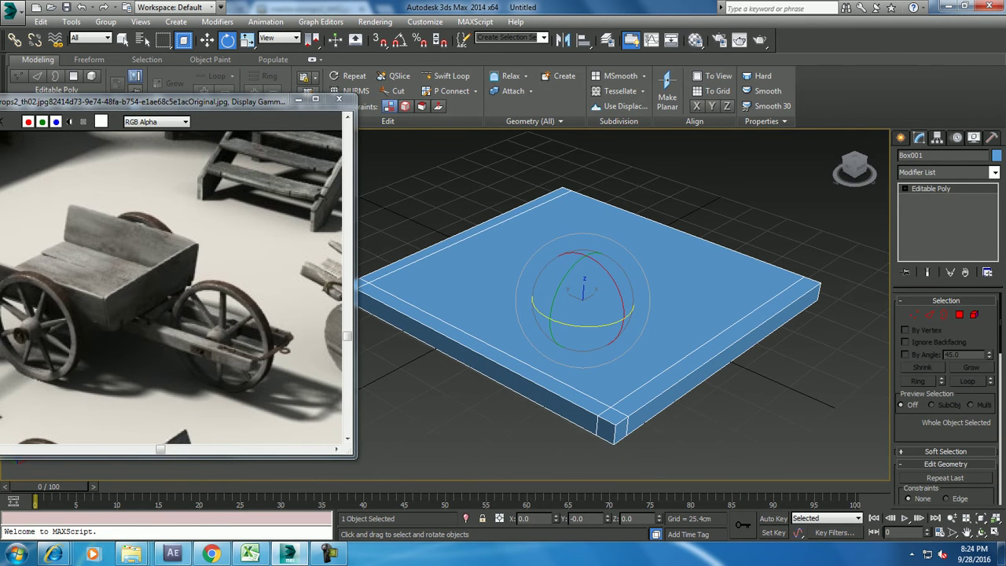
pyautogui.rightClick(400, 39)
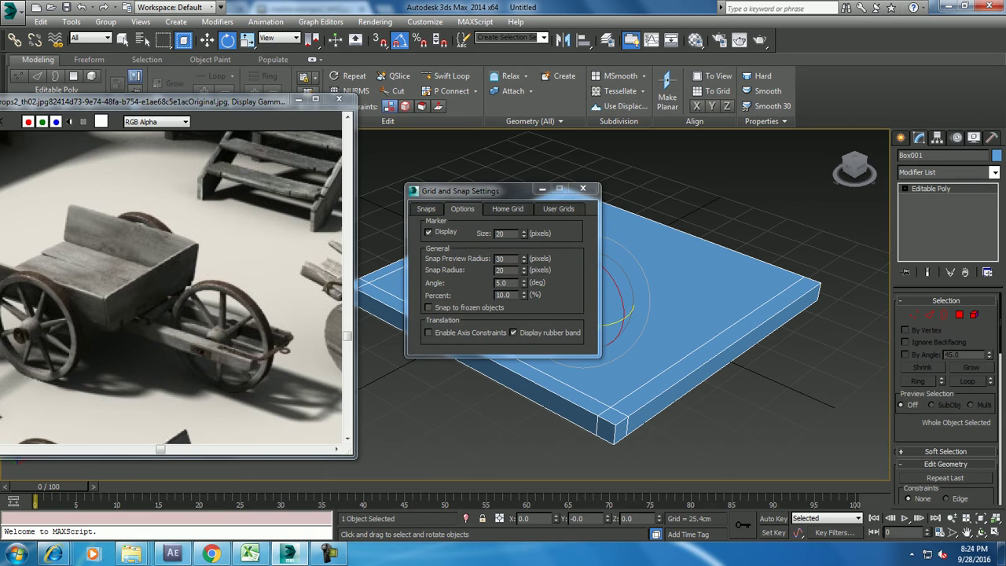
pyautogui.doubleClick(501, 283)
pyautogui.click(583, 189)
# - Rotate the box 180° about Z in two snapped 90° turns, then reselect it
pyautogui.moveTo(585, 323); pyautogui.dragTo(628, 324)
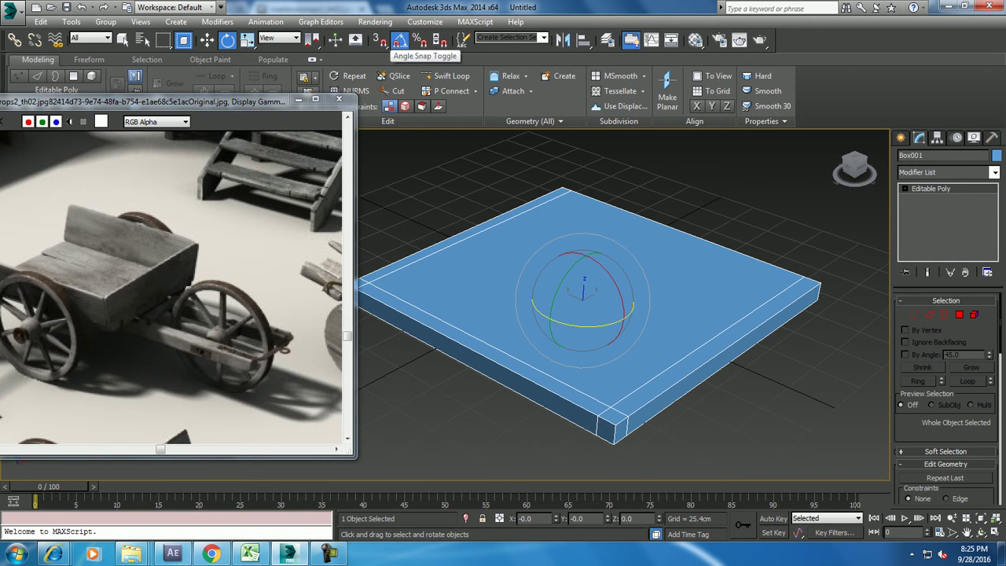
pyautogui.rightClick(417, 41)
pyautogui.click(583, 189)
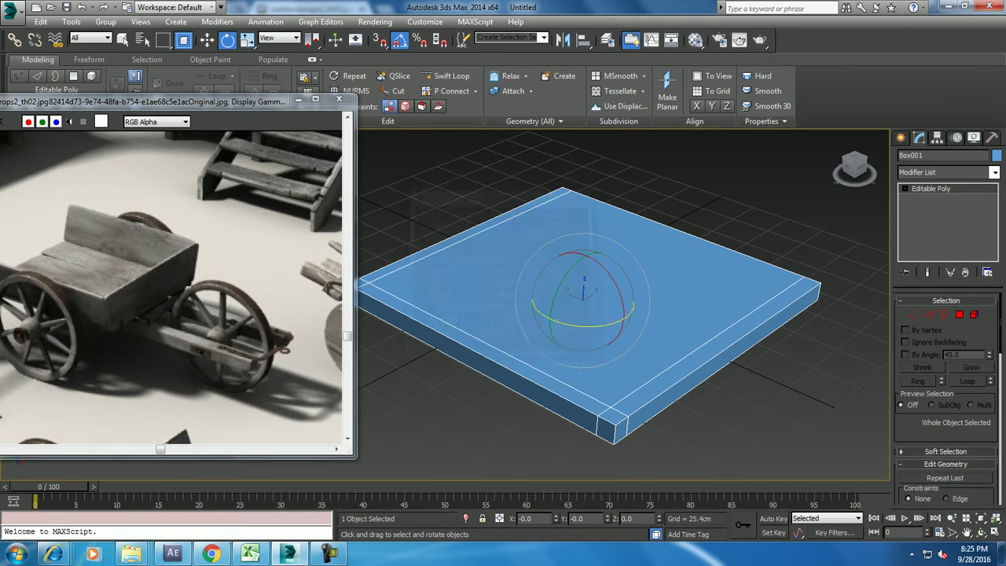
pyautogui.moveTo(586, 323); pyautogui.dragTo(629, 319)
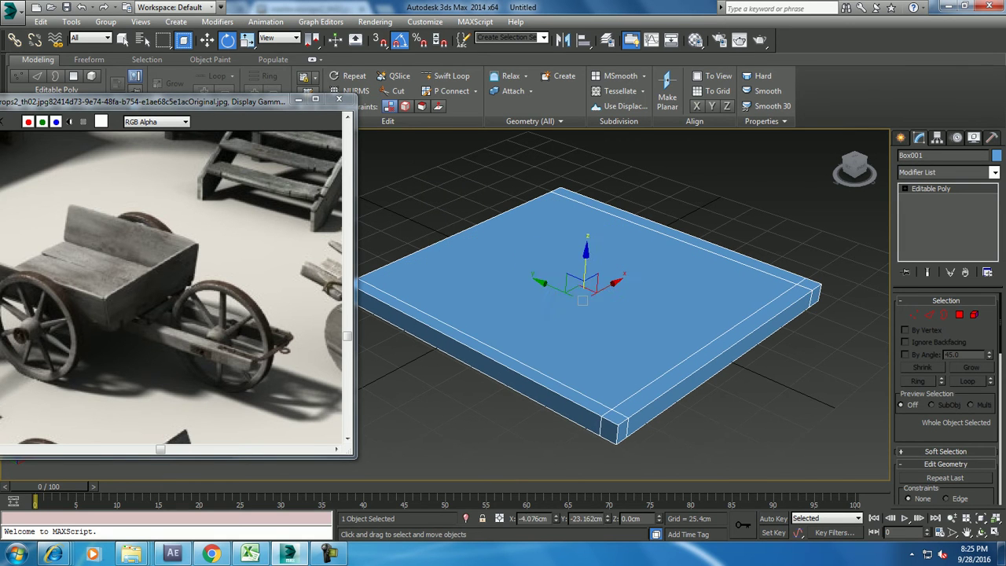
pyautogui.press('w')
pyautogui.click(786, 196)
pyautogui.moveTo(628, 315); pyautogui.dragTo(661, 316, button='middle')
pyautogui.click(613, 314)
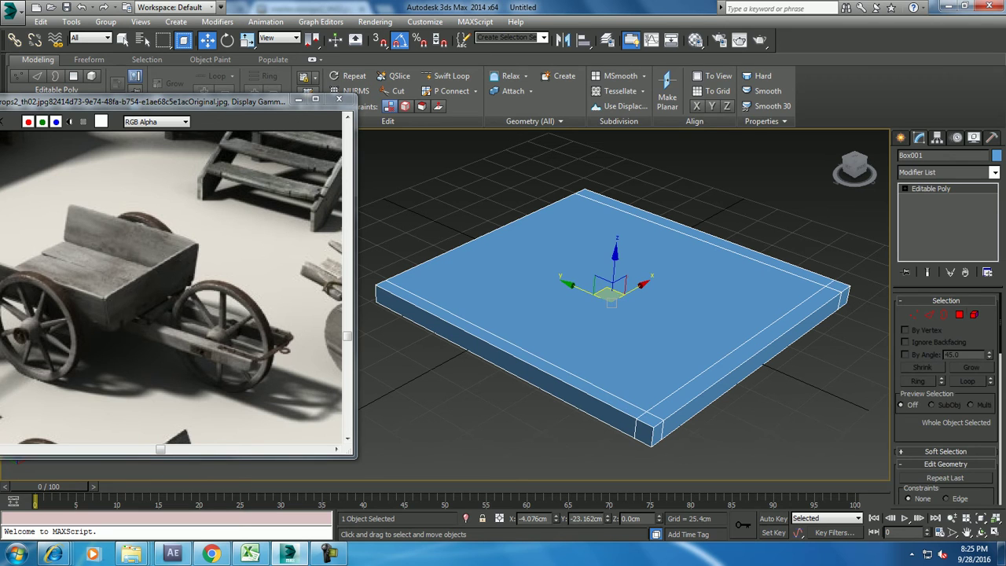
pyautogui.click(959, 314)
# - Select the five edge-strip faces and extrude them 43.581 cm upward into walls
pyautogui.click(511, 350)
pyautogui.keyDown('ctrl'); pyautogui.click(650, 426); pyautogui.keyUp('ctrl')
pyautogui.keyDown('ctrl'); pyautogui.click(747, 358); pyautogui.keyUp('ctrl')
pyautogui.keyDown('ctrl'); pyautogui.click(838, 287); pyautogui.keyUp('ctrl')
pyautogui.keyDown('ctrl'); pyautogui.click(708, 236); pyautogui.keyUp('ctrl')
pyautogui.scroll(-2, 943, 440)
pyautogui.click(940, 439)
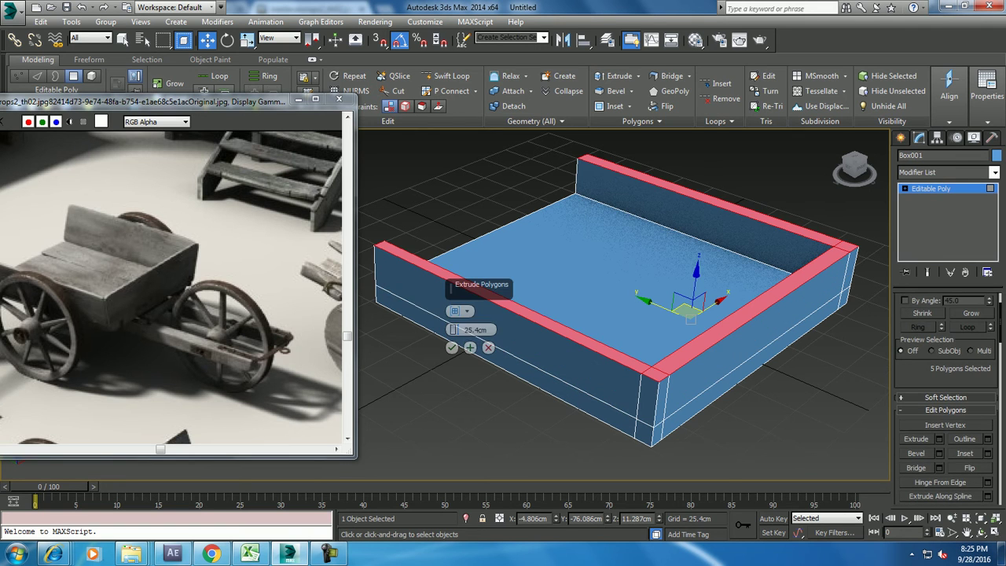
pyautogui.moveTo(453, 329); pyautogui.dragTo(454, 306)
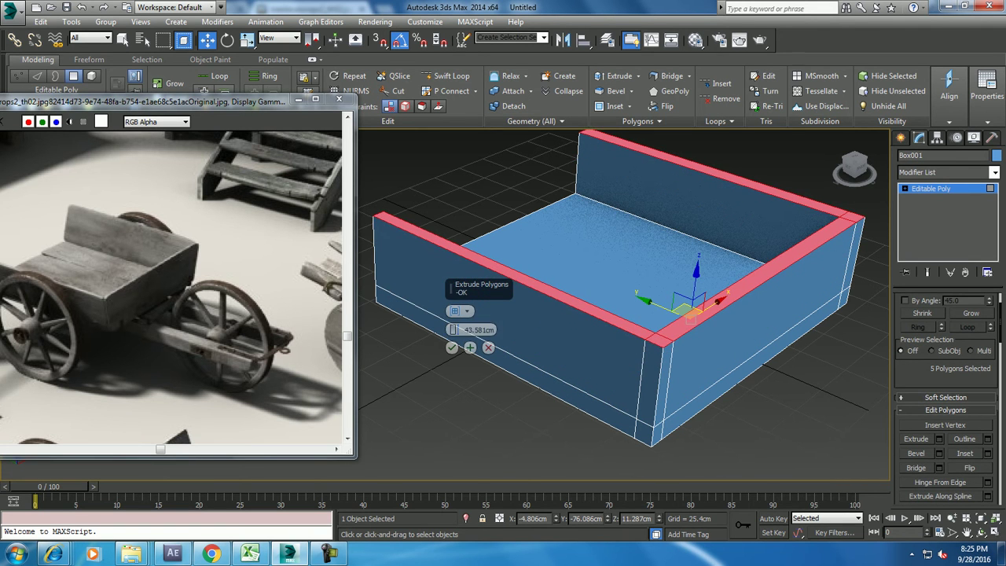
pyautogui.click(452, 348)
# - Uniformly scale the wall tops outward to flare them, viewed from the front
pyautogui.press('r')
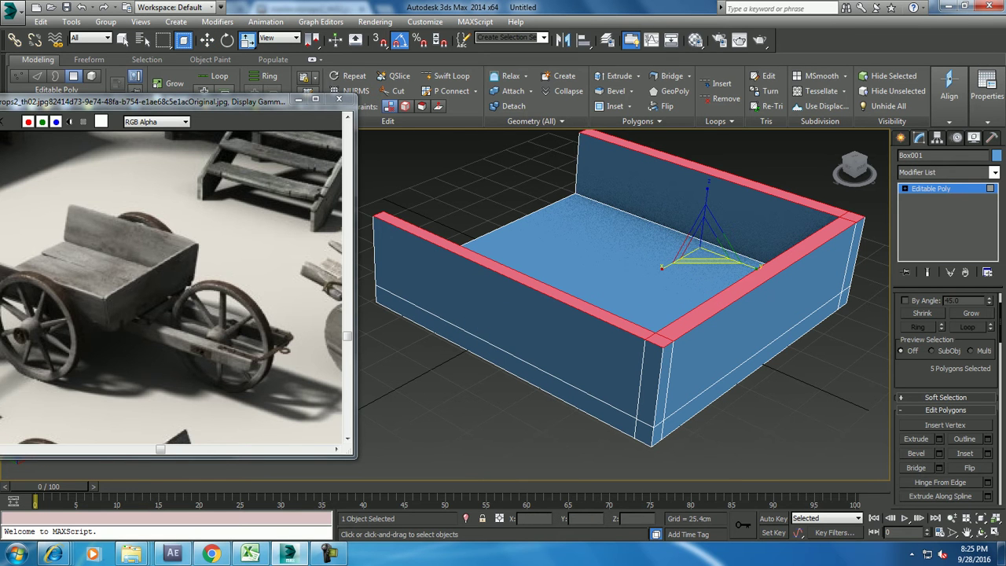
pyautogui.moveTo(708, 251); pyautogui.dragTo(739, 236)
pyautogui.scroll(-3, 694, 232)
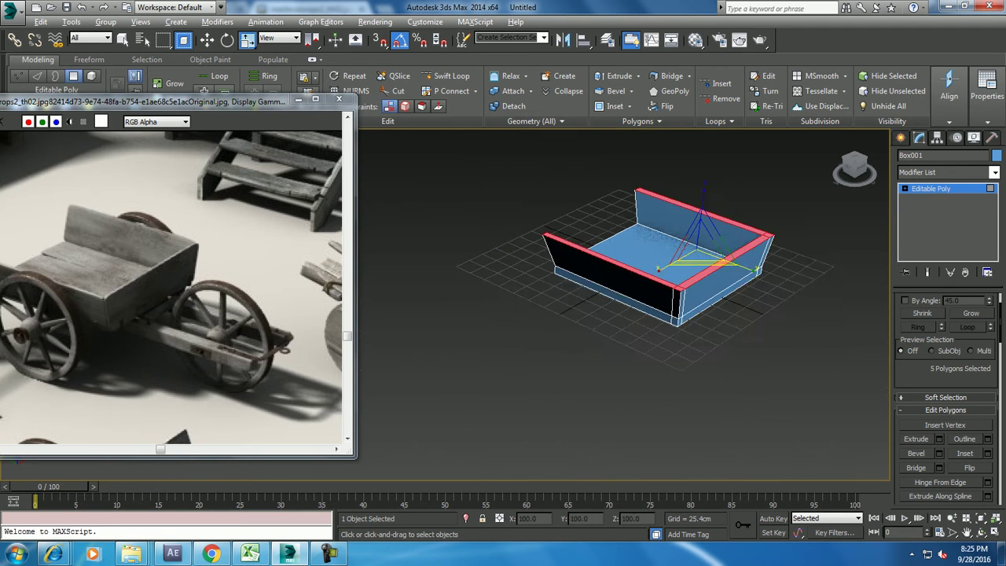
pyautogui.keyDown('alt'); pyautogui.moveTo(694, 232); pyautogui.dragTo(707, 189, button='middle'); pyautogui.keyUp('alt')
# - In Vertex mode, marquee-select the eight top vertices of the tray
pyautogui.hotkey('alt', 'w')
pyautogui.hotkey('alt', 'w')
pyautogui.press('1')
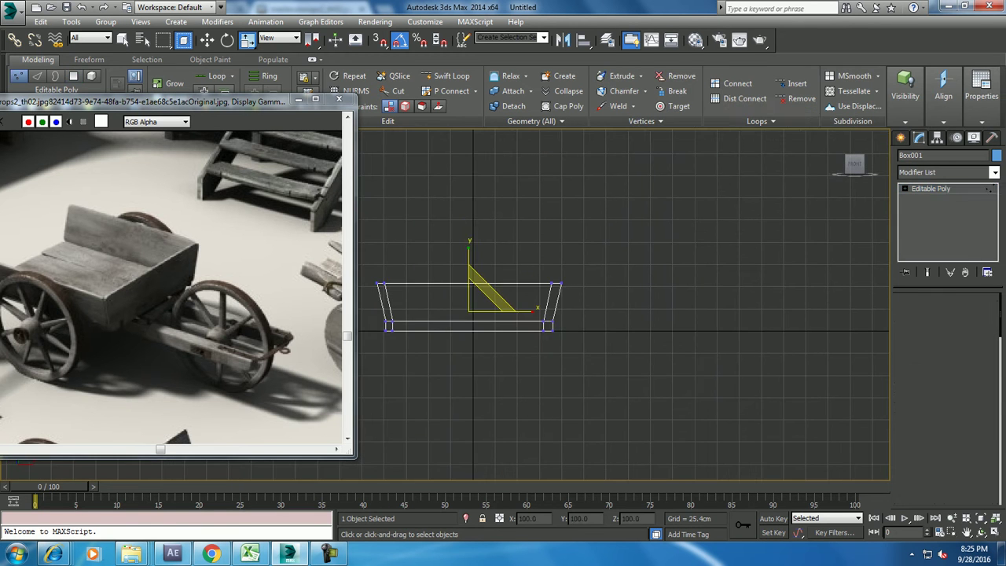
pyautogui.moveTo(598, 263); pyautogui.dragTo(641, 338)
pyautogui.press('w')
pyautogui.hotkey('alt', 'w')
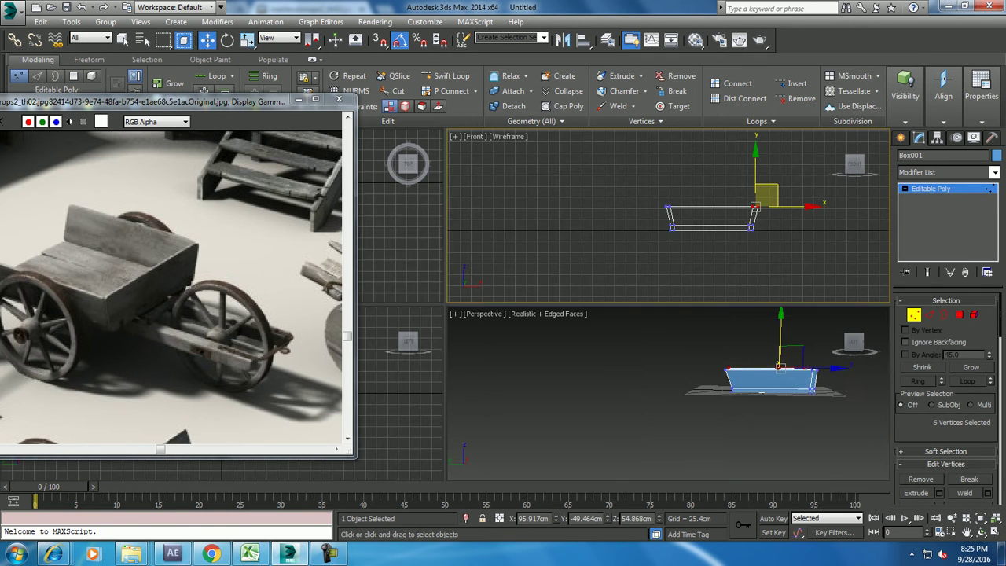
pyautogui.moveTo(779, 369)
pyautogui.keyDown('alt'); pyautogui.mouseDown(button='middle')
pyautogui.moveTo(739, 338)
pyautogui.moveTo(731, 349)
pyautogui.mouseUp(button='middle'); pyautogui.keyUp('alt')
pyautogui.moveTo(628, 318); pyautogui.dragTo(723, 346)
pyautogui.moveTo(715, 249); pyautogui.dragTo(749, 257)
pyautogui.moveTo(791, 211); pyautogui.dragTo(791, 210)
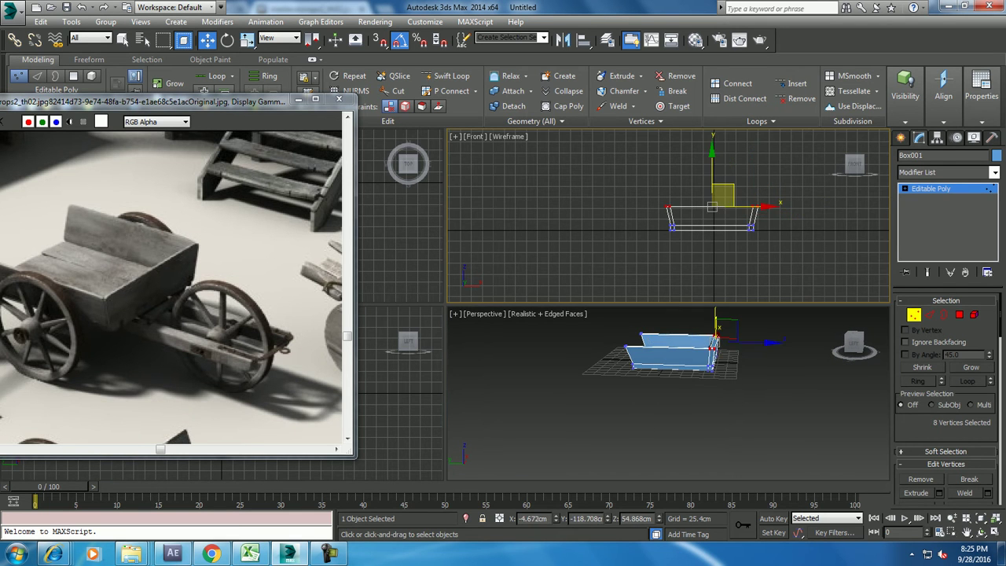
# - Push the selected top vertices outward along Y so the end walls slant
pyautogui.rightClick(401, 393)
pyautogui.hotkey('alt', 'w')
pyautogui.moveTo(638, 316); pyautogui.dragTo(783, 350, button='middle')
pyautogui.hotkey('alt', 'w')
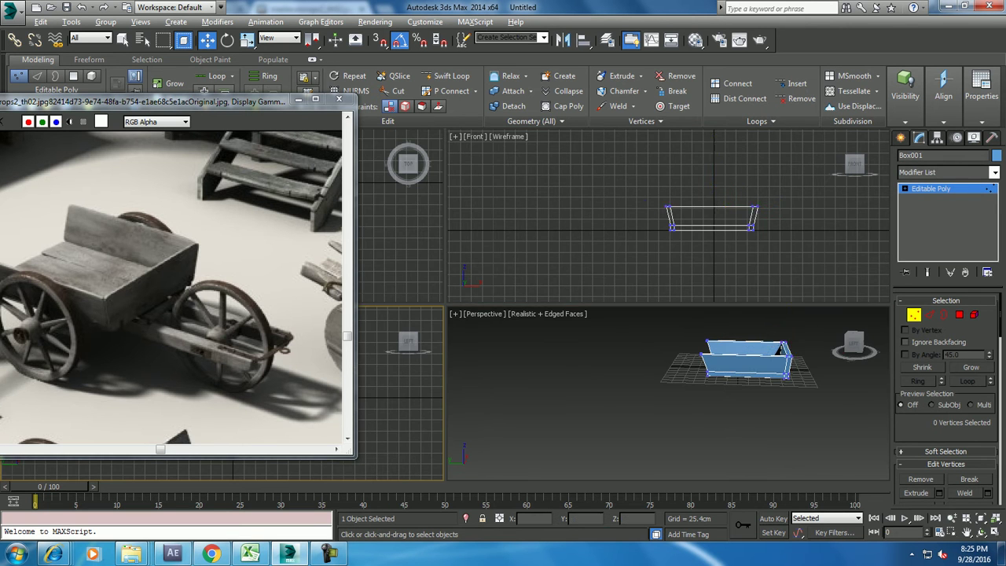
pyautogui.hotkey('alt', 'w')
pyautogui.scroll(2, 580, 255)
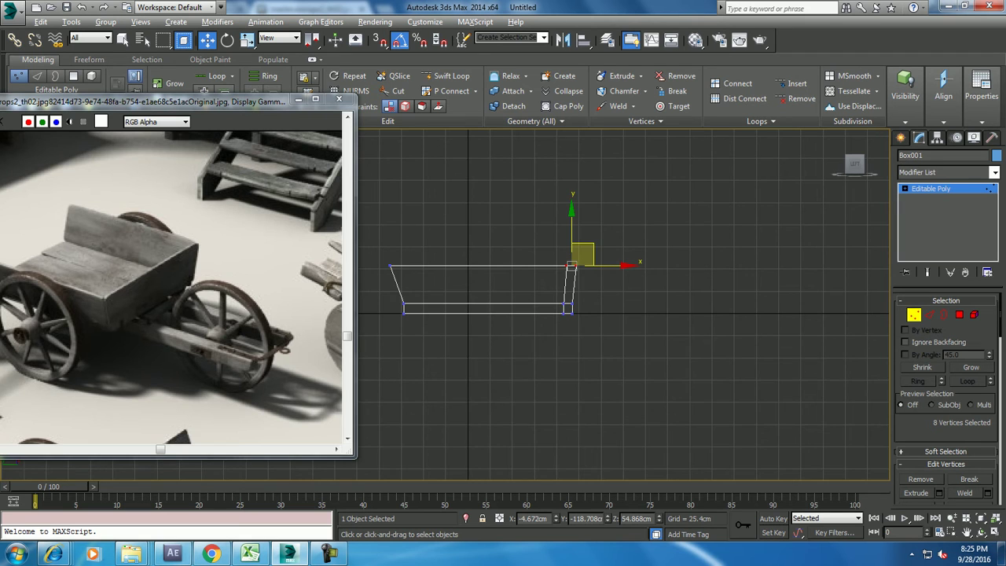
pyautogui.hotkey('alt', 'w')
pyautogui.click(299, 100)
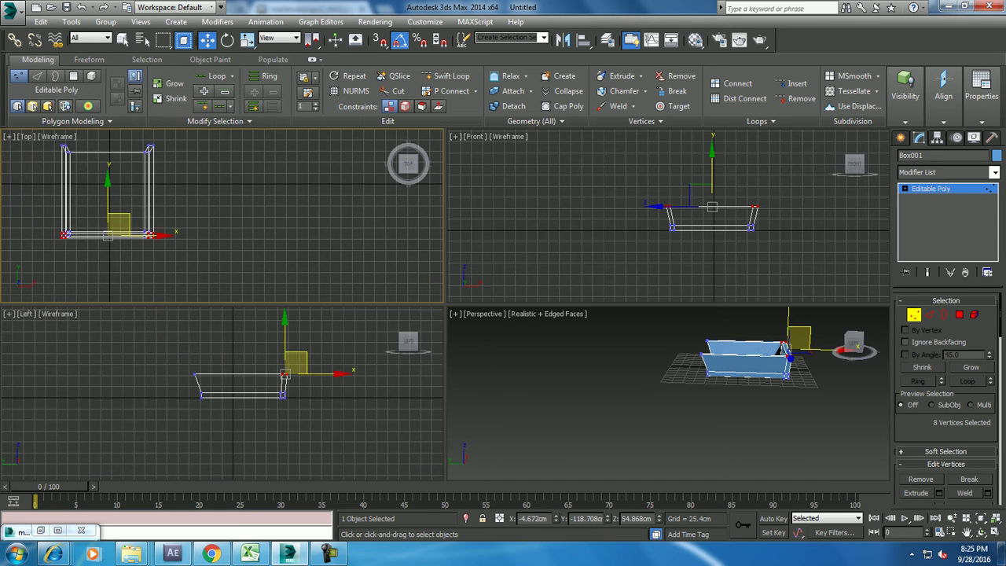
pyautogui.moveTo(785, 349); pyautogui.dragTo(791, 356)
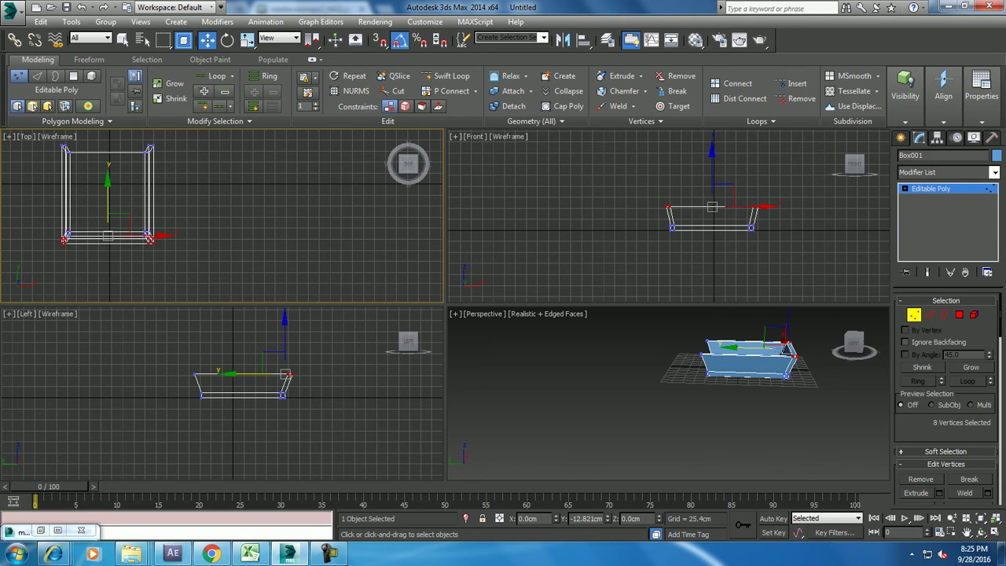
# - Orbit around the slanted tray to inspect it and clear the vertex selection
pyautogui.middleClick(791, 355)
pyautogui.hotkey('alt', 'w')
pyautogui.moveTo(511, 299)
pyautogui.keyDown('alt'); pyautogui.mouseDown(button='middle')
pyautogui.moveTo(582, 314)
pyautogui.moveTo(586, 334)
pyautogui.mouseUp(button='middle'); pyautogui.keyUp('alt')
pyautogui.click(40, 530)
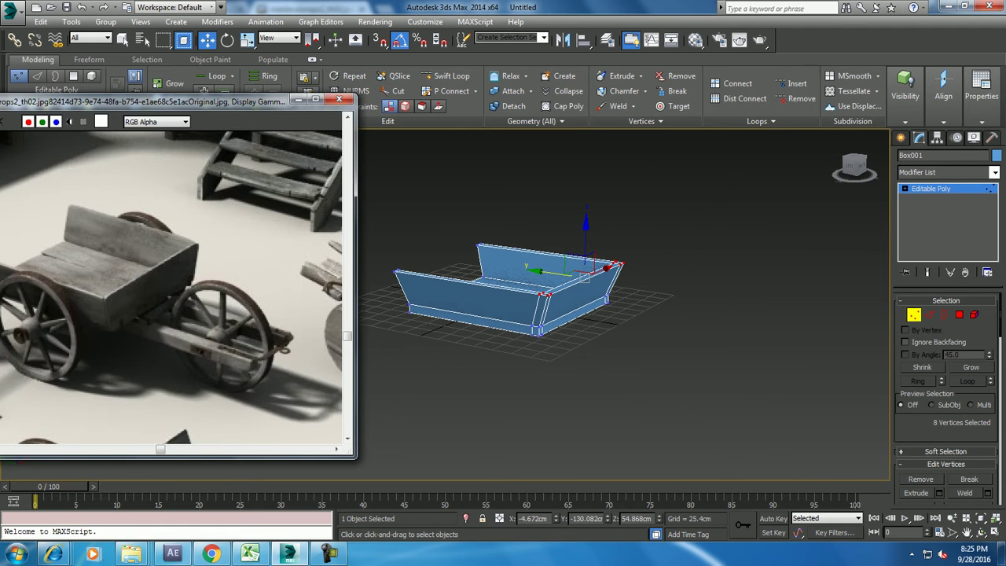
pyautogui.moveTo(511, 299); pyautogui.dragTo(535, 301, button='middle')
pyautogui.moveTo(160, 449); pyautogui.dragTo(120, 449)
pyautogui.hotkey('ctrl', 'd')
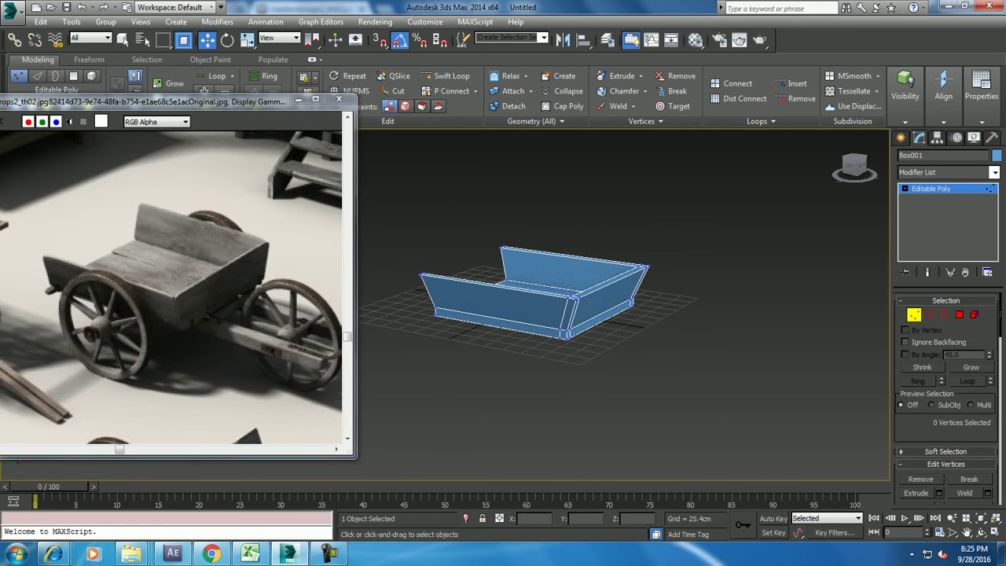
pyautogui.click(902, 138)
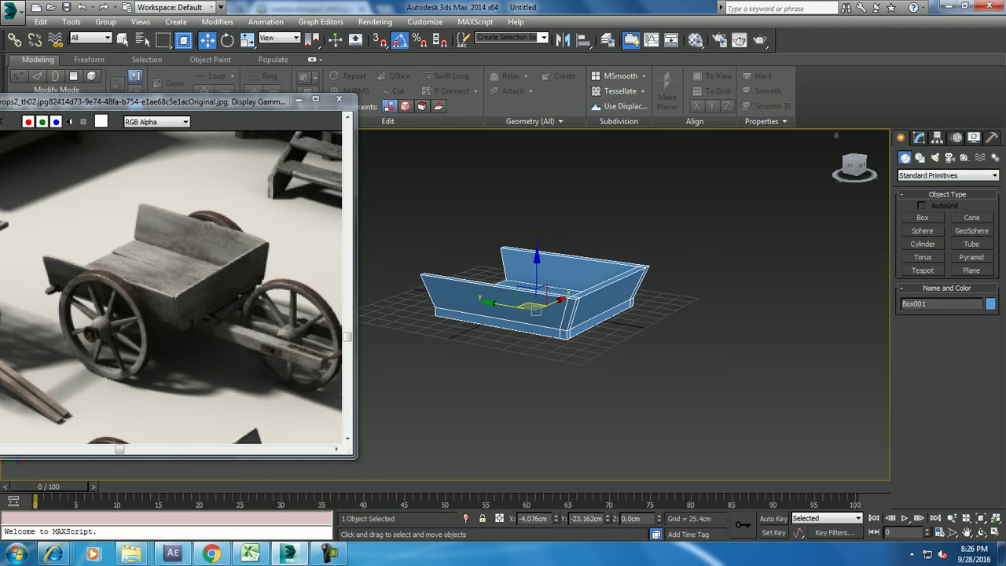
# - Create a small cylinder of radius 9.172 cm below the tray's base
pyautogui.click(923, 244)
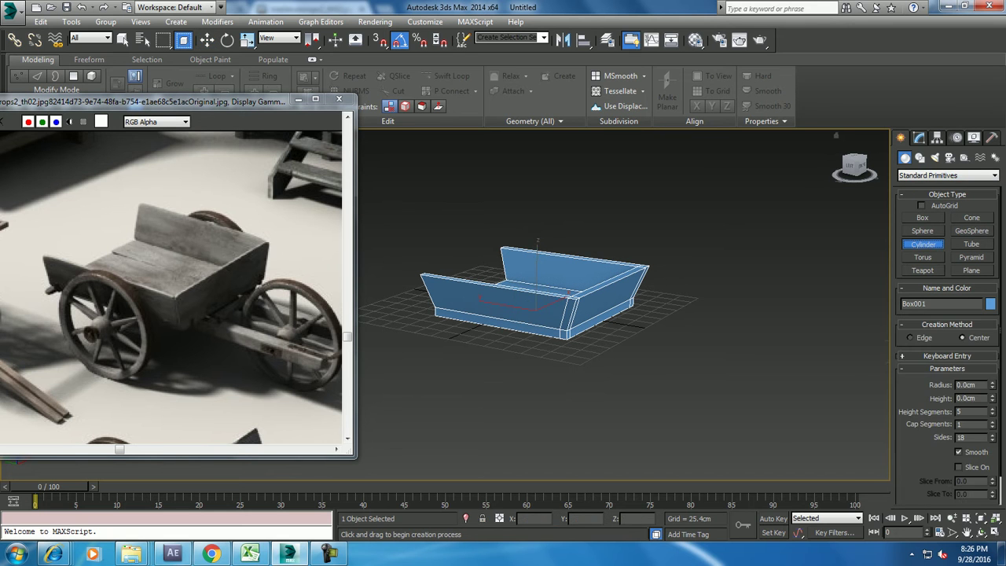
pyautogui.scroll(5, 625, 306)
pyautogui.hotkey('alt', 'w')
pyautogui.hotkey('alt', 'w')
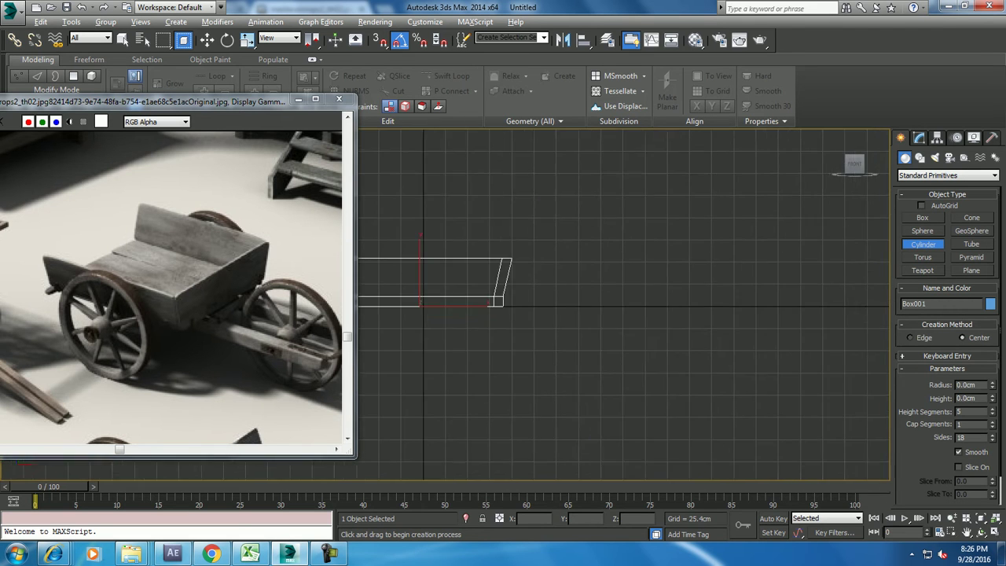
pyautogui.scroll(3, 621, 302)
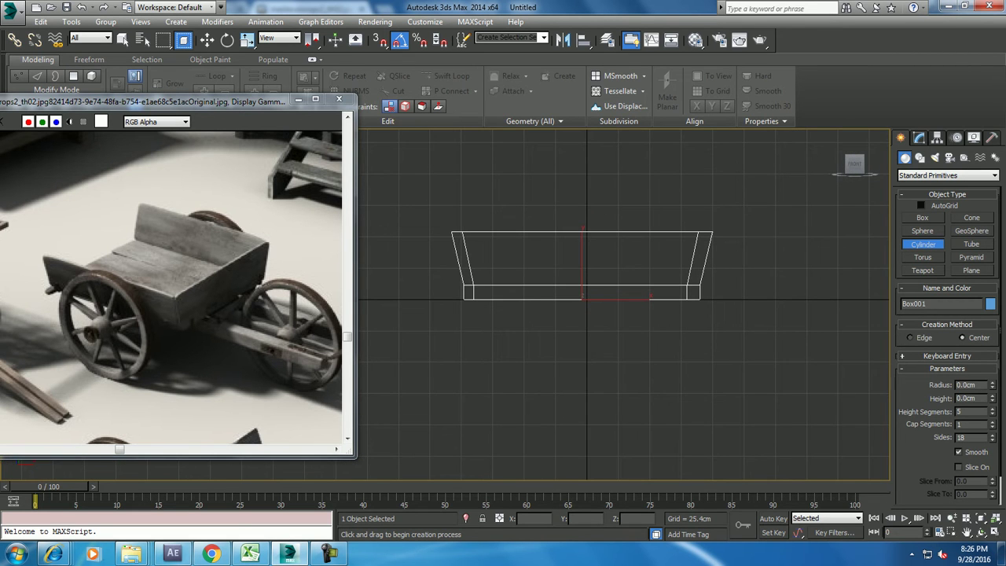
pyautogui.moveTo(582, 298); pyautogui.dragTo(590, 300)
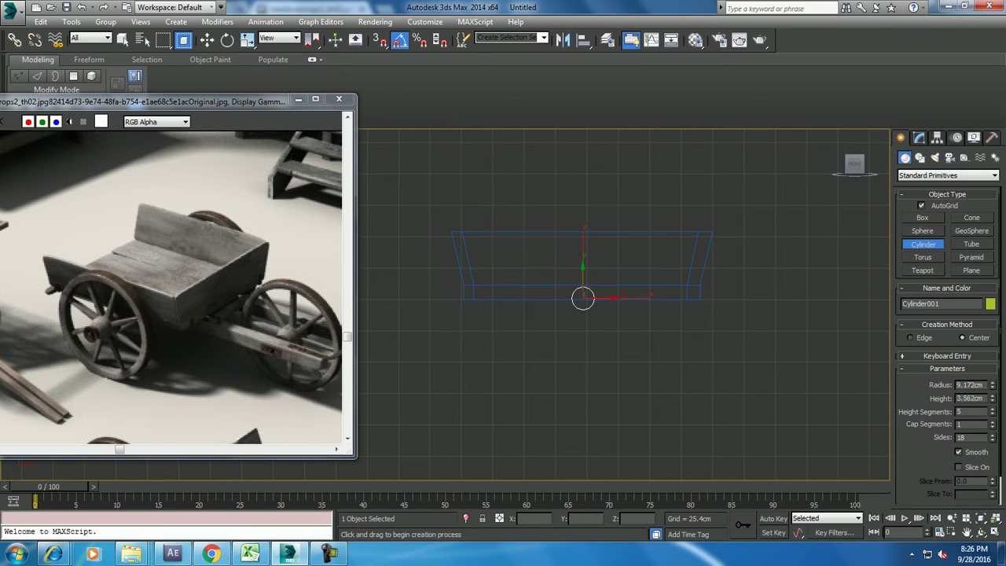
pyautogui.click(582, 297)
pyautogui.press('w')
pyautogui.hotkey('alt', 'w')
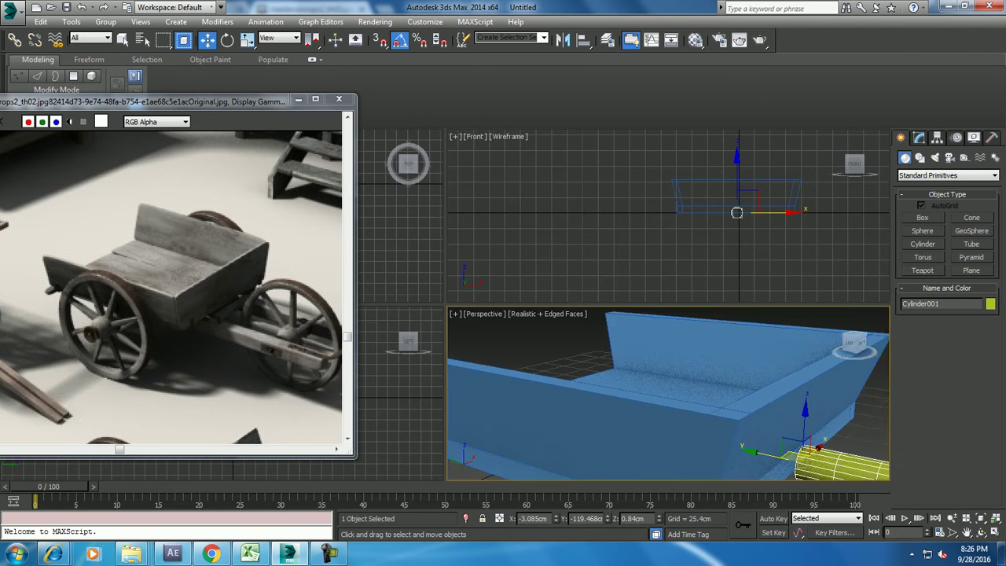
# - Rotate the cylinder −90° so it lies along the tray's front edge
pyautogui.press('z')
pyautogui.scroll(-3, 668, 393)
pyautogui.hotkey('alt', 'w')
pyautogui.scroll(-4, 621, 306)
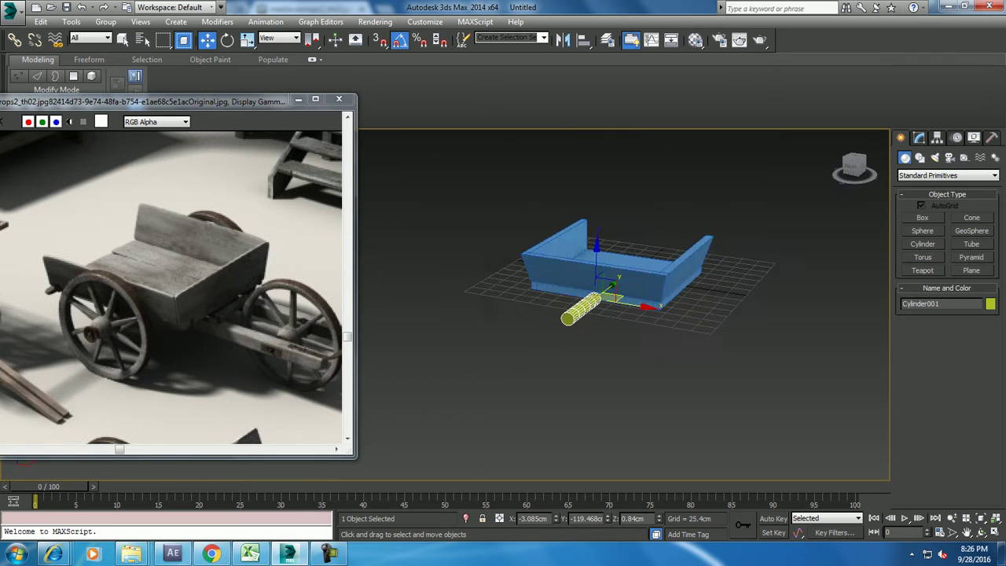
pyautogui.keyDown('alt'); pyautogui.moveTo(621, 307); pyautogui.dragTo(676, 315, button='middle'); pyautogui.keyUp('alt')
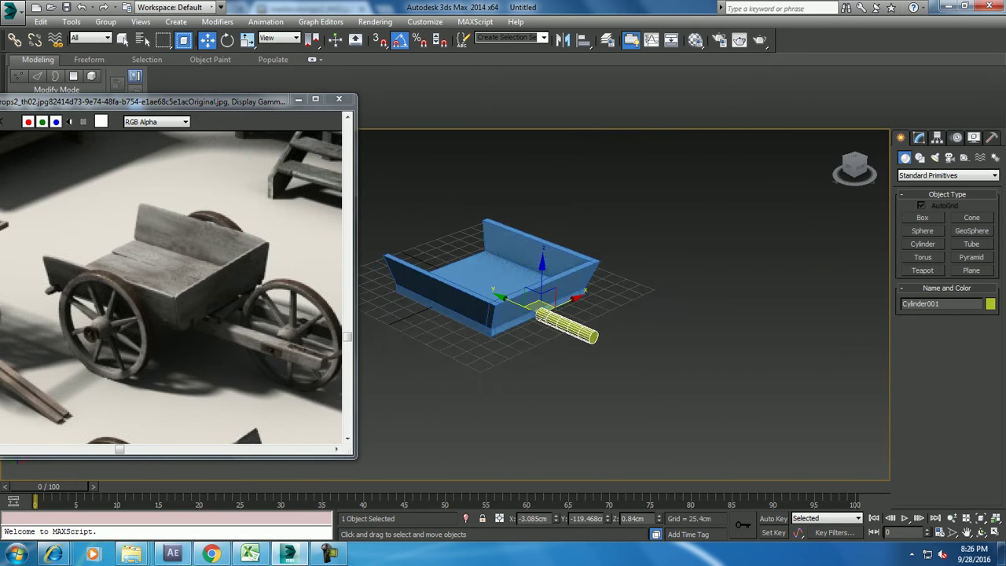
pyautogui.moveTo(487, 283); pyautogui.dragTo(579, 290, button='middle')
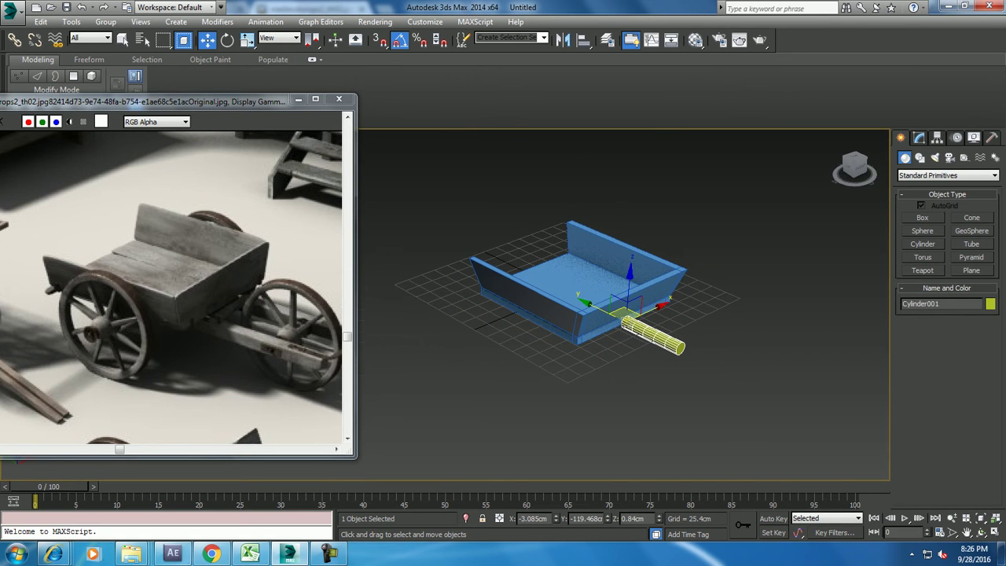
pyautogui.hotkey('alt', 'w')
pyautogui.hotkey('alt', 'w')
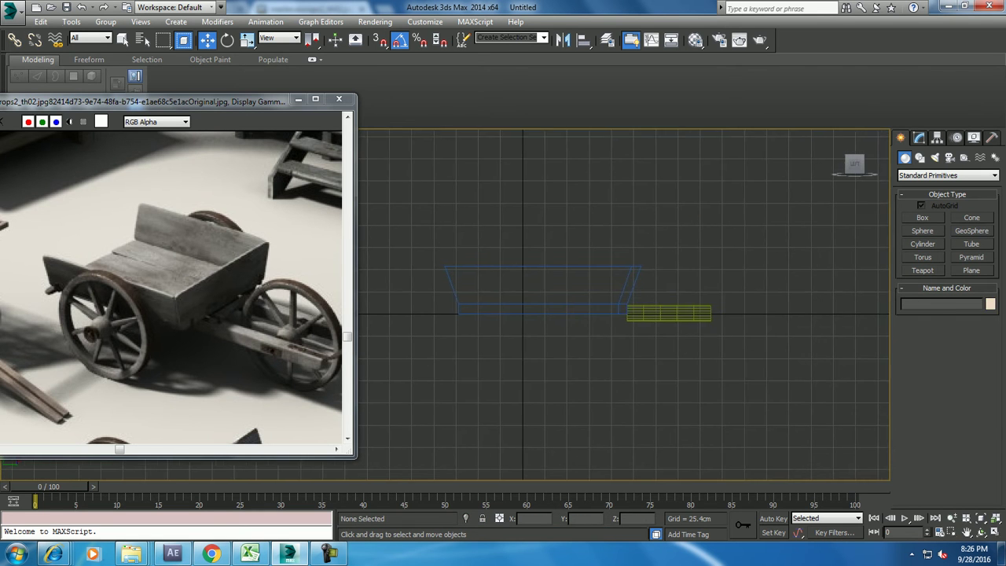
pyautogui.hotkey('alt', 'w')
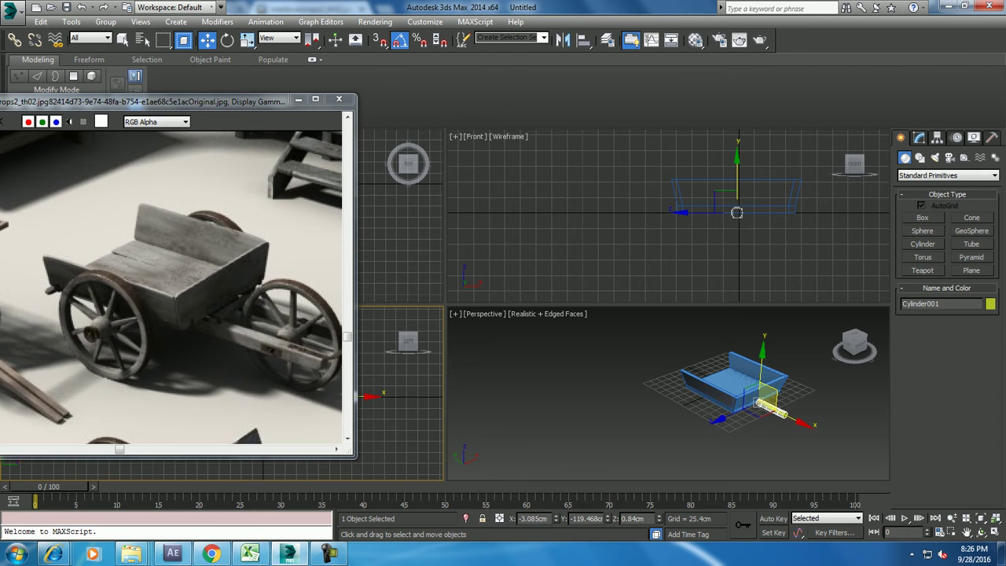
pyautogui.hotkey('alt', 'w')
pyautogui.keyDown('alt'); pyautogui.moveTo(597, 315); pyautogui.dragTo(550, 299, button='middle'); pyautogui.keyUp('alt')
pyautogui.press('e')
pyautogui.moveTo(652, 338)
pyautogui.mouseDown()
pyautogui.moveTo(605, 346)
pyautogui.moveTo(518, 309)
pyautogui.moveTo(507, 315)
pyautogui.mouseUp()
pyautogui.press('w')
# - Position the cylinder under the tray and lengthen it to 239.244 cm to span it
pyautogui.keyDown('alt'); pyautogui.moveTo(507, 314); pyautogui.dragTo(503, 304, button='middle'); pyautogui.keyUp('alt')
pyautogui.moveTo(503, 304); pyautogui.dragTo(515, 304)
pyautogui.moveTo(514, 304)
pyautogui.keyDown('alt'); pyautogui.mouseDown(button='middle')
pyautogui.moveTo(577, 305)
pyautogui.moveTo(535, 305)
pyautogui.mouseUp(button='middle'); pyautogui.keyUp('alt')
pyautogui.moveTo(535, 305); pyautogui.dragTo(534, 310)
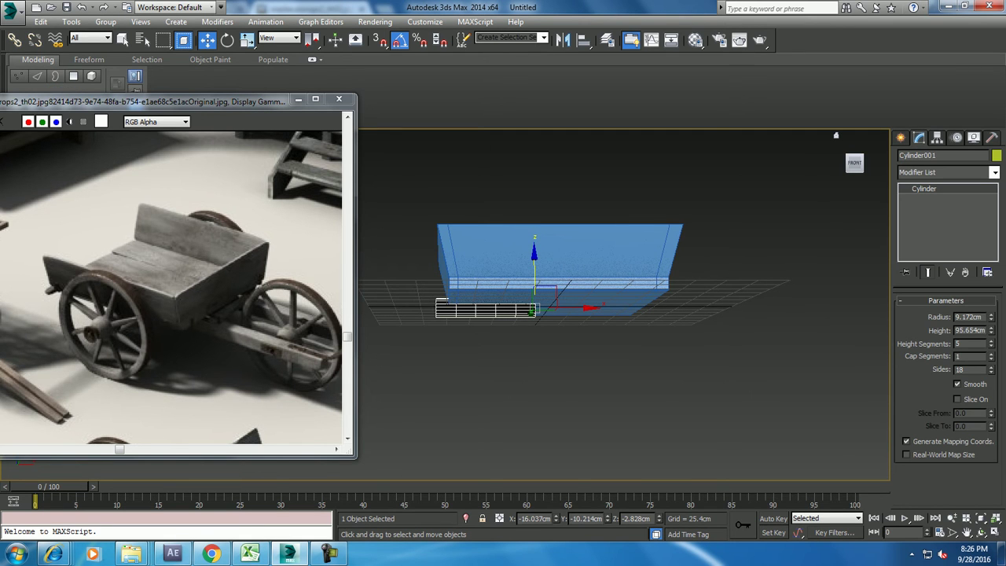
pyautogui.moveTo(990, 330); pyautogui.dragTo(990, 310)
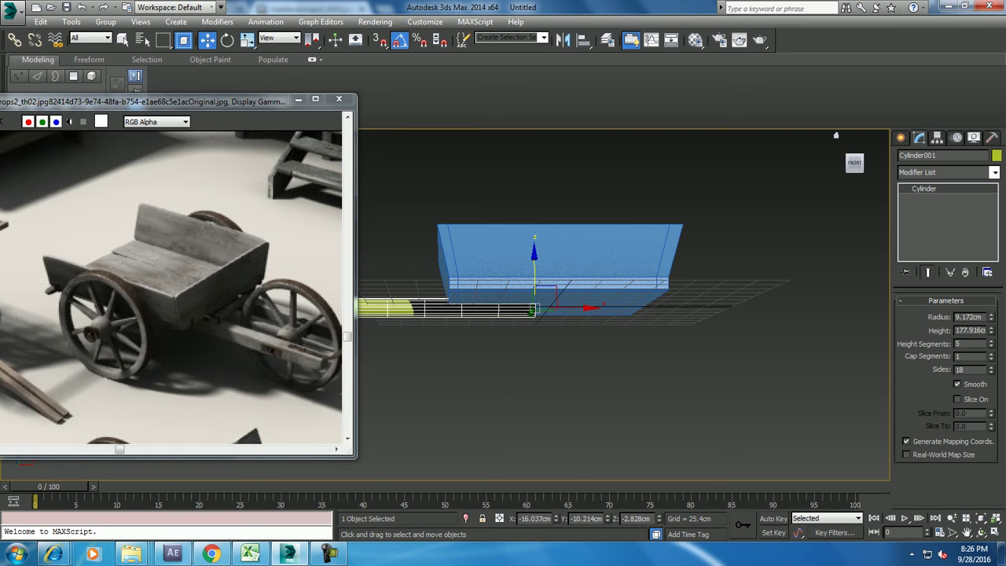
pyautogui.moveTo(534, 310); pyautogui.dragTo(626, 310)
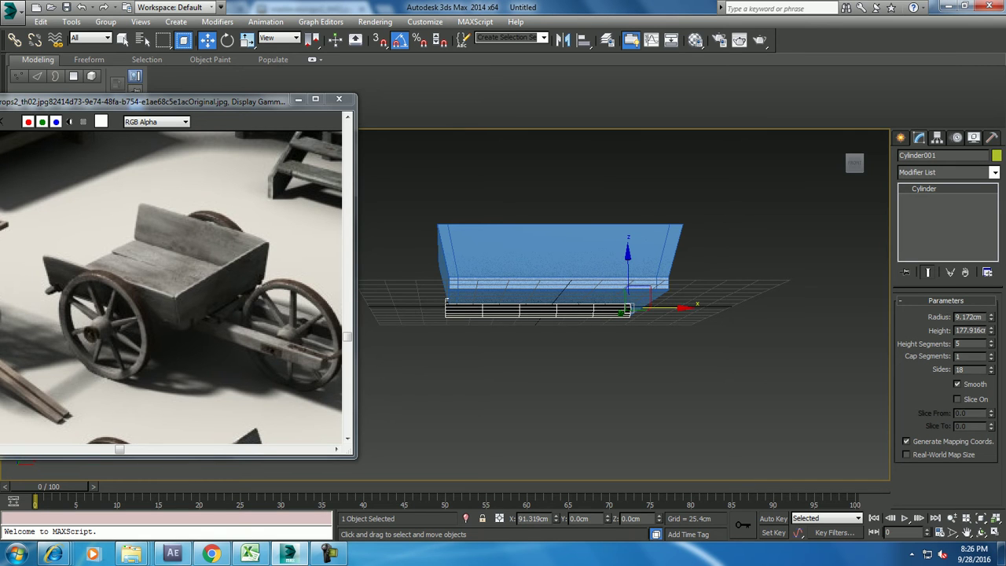
pyautogui.moveTo(991, 331); pyautogui.dragTo(991, 321)
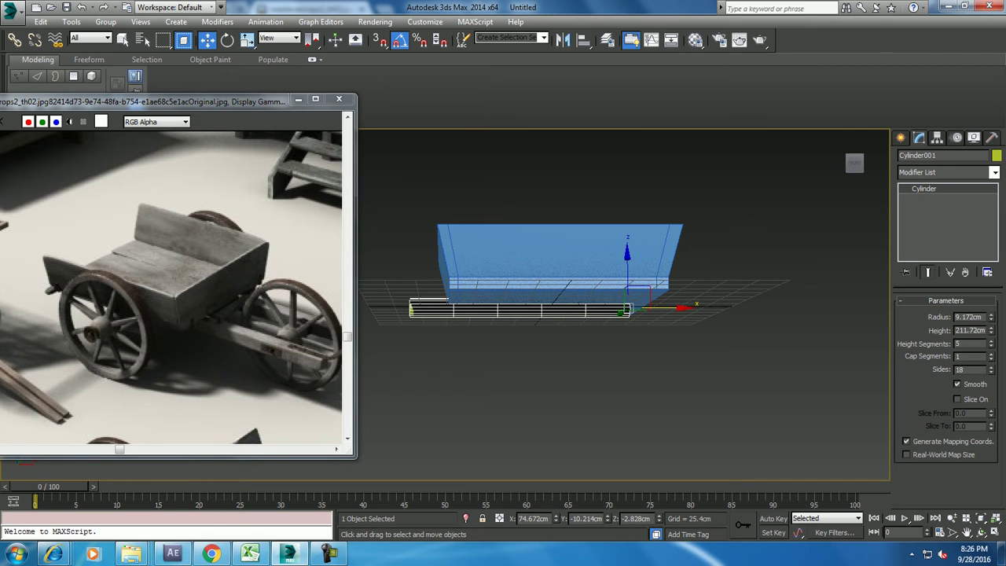
pyautogui.moveTo(626, 310); pyautogui.dragTo(652, 310)
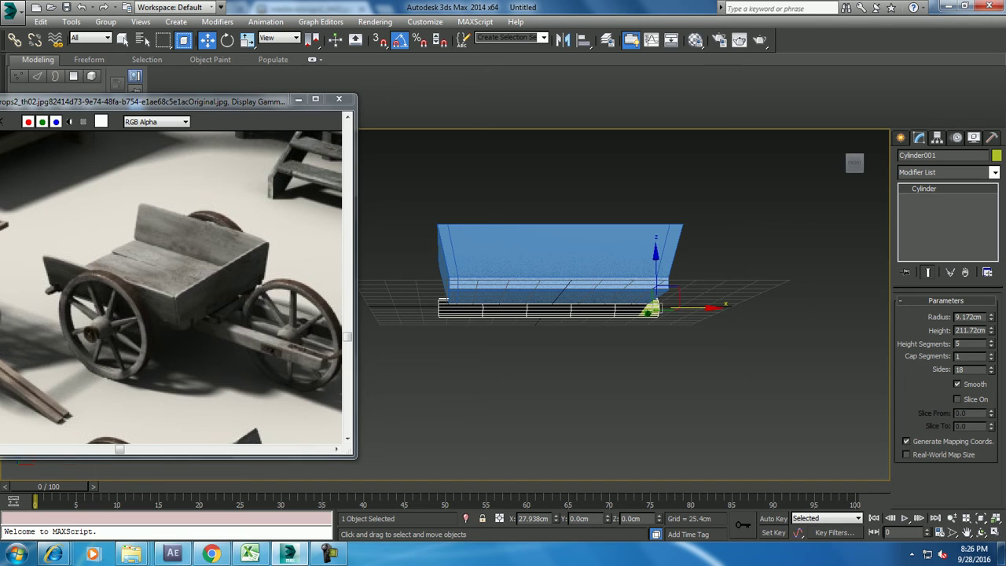
pyautogui.keyDown('alt'); pyautogui.moveTo(652, 310); pyautogui.dragTo(652, 304, button='middle'); pyautogui.keyUp('alt')
pyautogui.moveTo(990, 330); pyautogui.dragTo(990, 322)
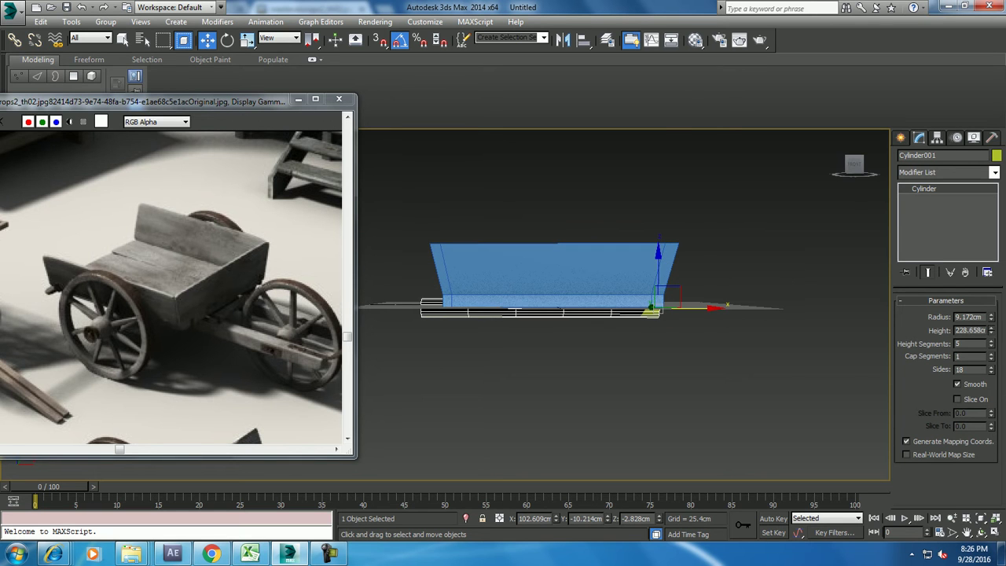
pyautogui.moveTo(651, 307); pyautogui.dragTo(671, 305)
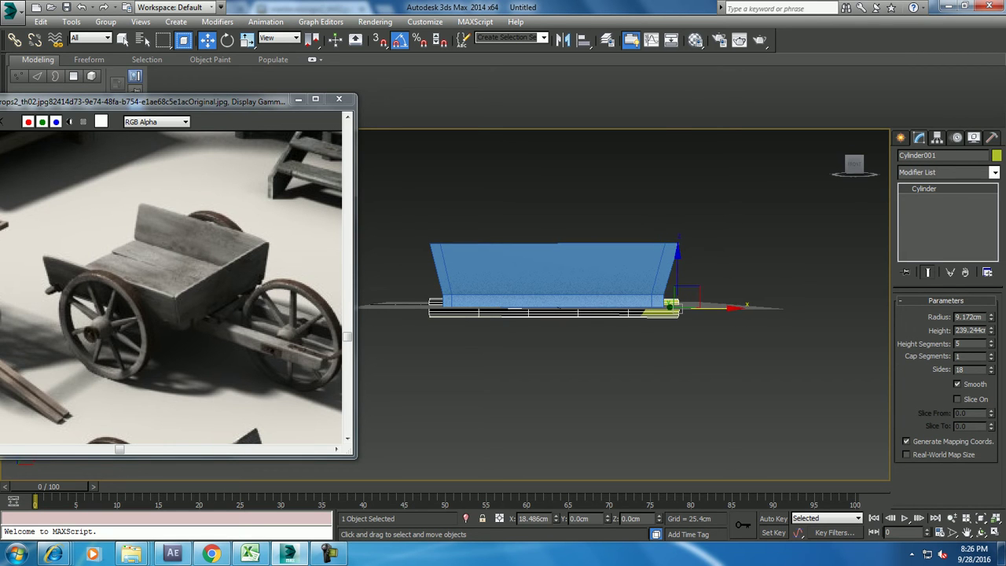
# - Move the reference image lower and switch the perspective view to plain shaded display
pyautogui.click(708, 353)
pyautogui.keyDown('alt'); pyautogui.moveTo(707, 353); pyautogui.dragTo(628, 281, button='middle'); pyautogui.keyUp('alt')
pyautogui.keyDown('alt'); pyautogui.moveTo(621, 378); pyautogui.dragTo(629, 378, button='middle'); pyautogui.keyUp('alt')
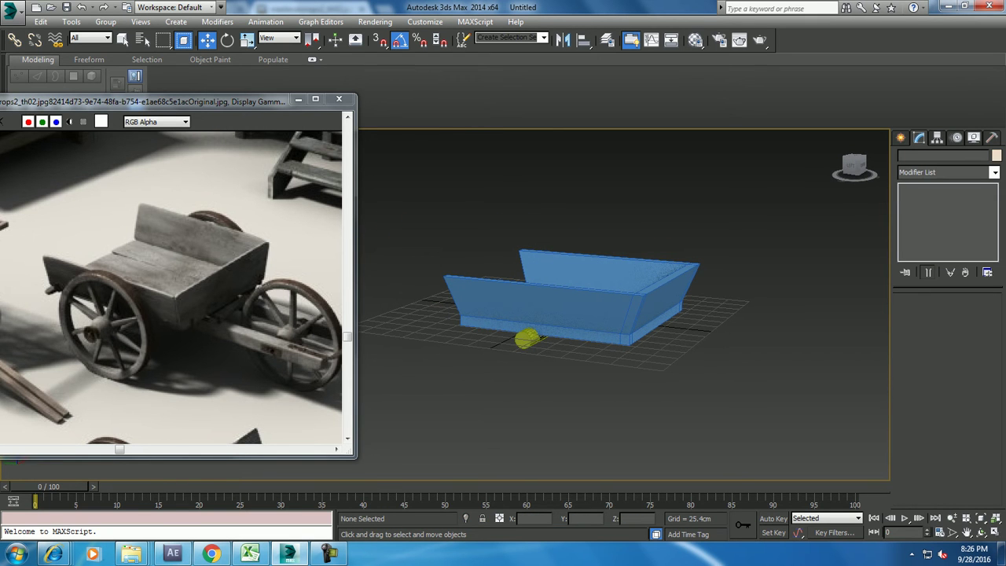
pyautogui.moveTo(158, 100)
pyautogui.mouseDown()
pyautogui.moveTo(170, 196)
pyautogui.moveTo(201, 151)
pyautogui.moveTo(214, 154)
pyautogui.moveTo(201, 150)
pyautogui.mouseUp()
pyautogui.click(100, 136)
pyautogui.click(135, 165)
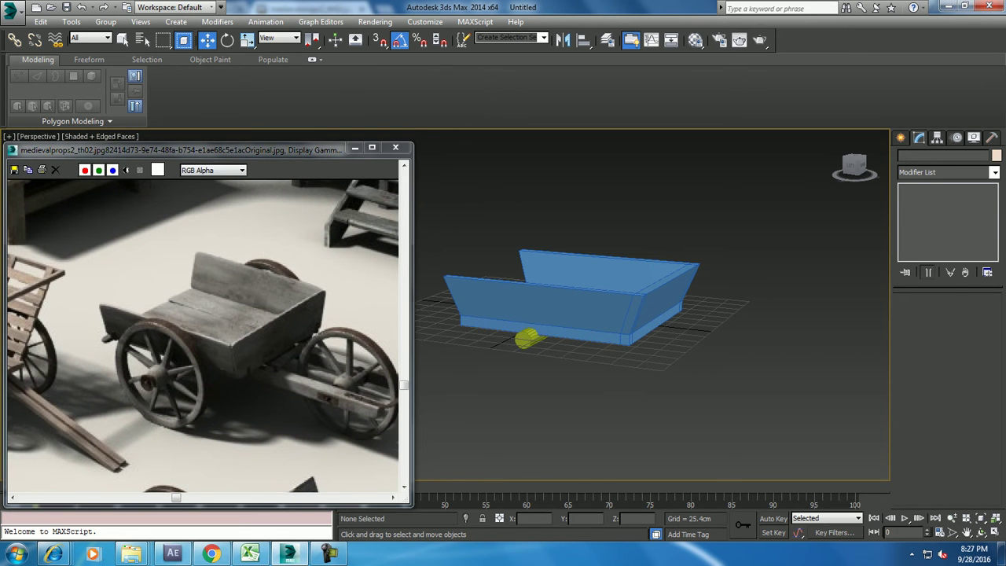
# - Change the yellow cylinder's object colour to grey and deselect it
pyautogui.click(529, 338)
pyautogui.click(997, 155)
pyautogui.click(449, 270)
pyautogui.click(566, 345)
pyautogui.hotkey('ctrl', 'd')
# - Change the tray box's object colour from blue to grey
pyautogui.click(581, 299)
pyautogui.rightClick(598, 303)
pyautogui.click(707, 459)
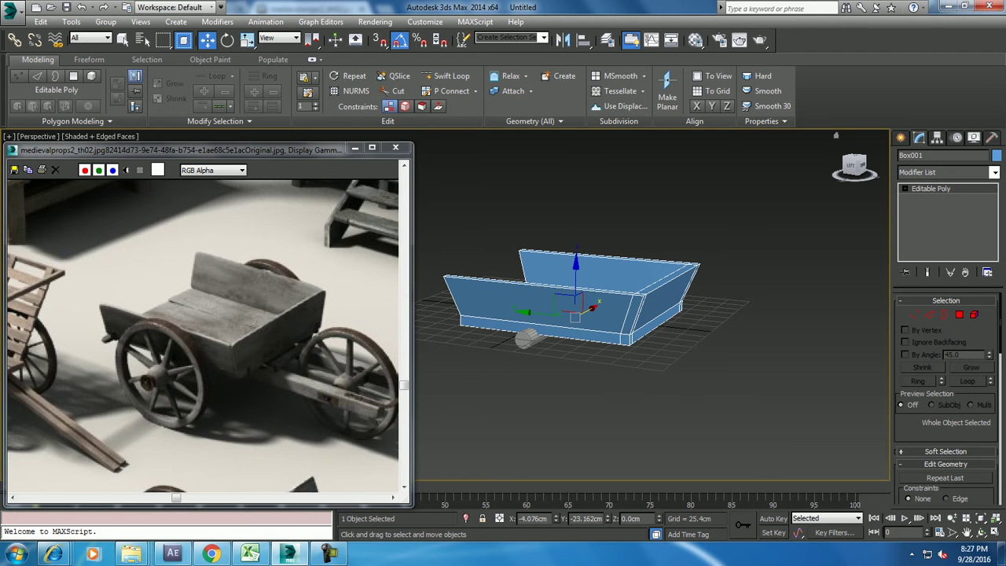
pyautogui.click(997, 155)
pyautogui.press('Return')
pyautogui.click(996, 155)
pyautogui.click(387, 224)
pyautogui.click(566, 344)
pyautogui.click(464, 327)
# - Move the reference photo right, maximize the Left viewport and show Standard Primitives
pyautogui.scroll(2, 464, 327)
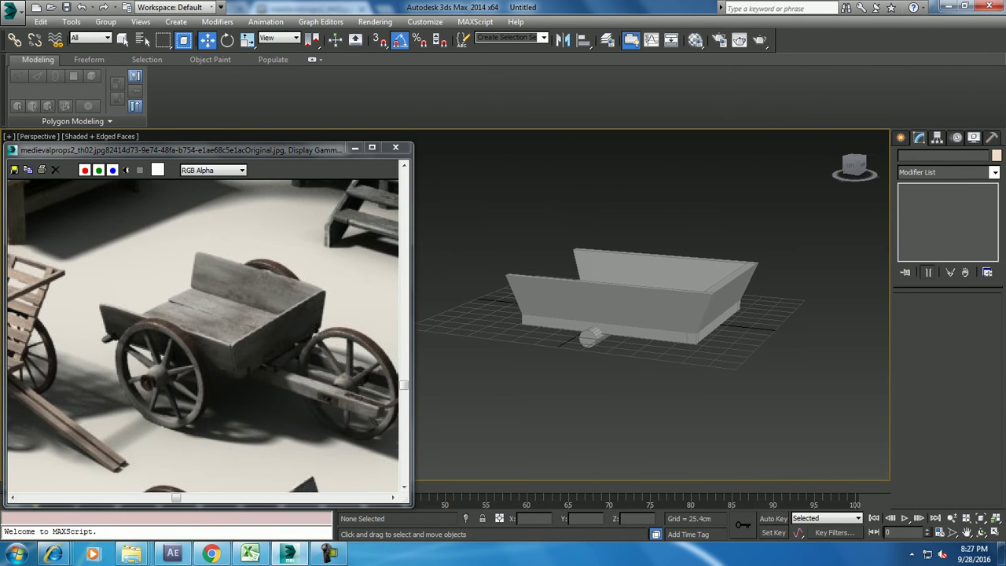
pyautogui.hotkey('alt', 'w')
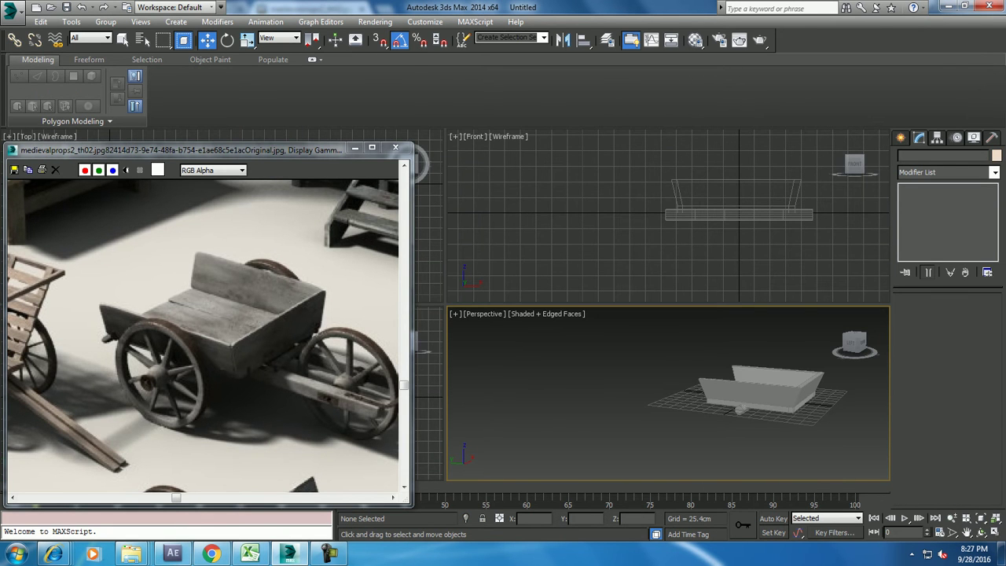
pyautogui.moveTo(196, 150); pyautogui.dragTo(649, 198)
pyautogui.click(236, 393)
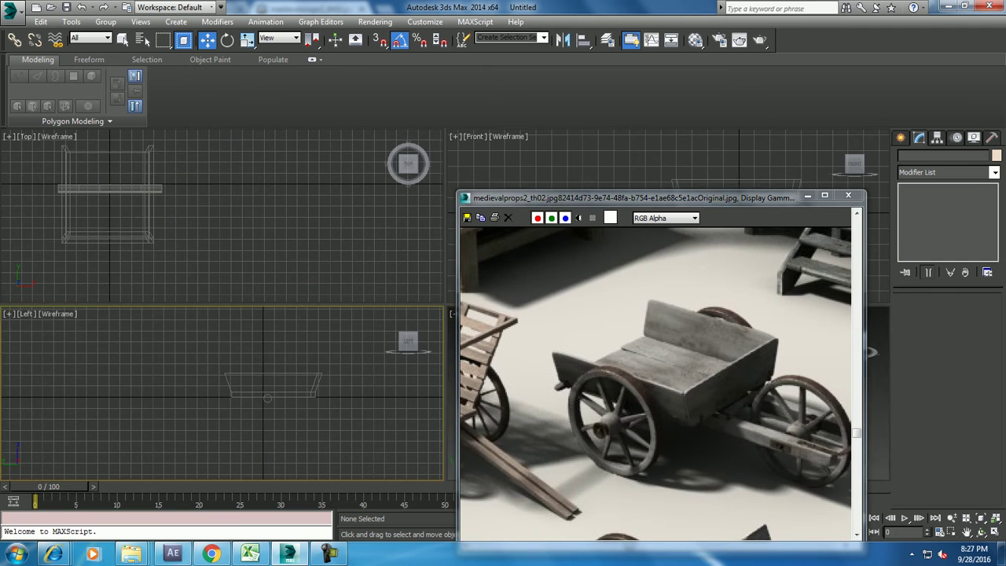
pyautogui.hotkey('alt', 'w')
pyautogui.scroll(-3, 189, 317)
pyautogui.scroll(-2, 190, 317)
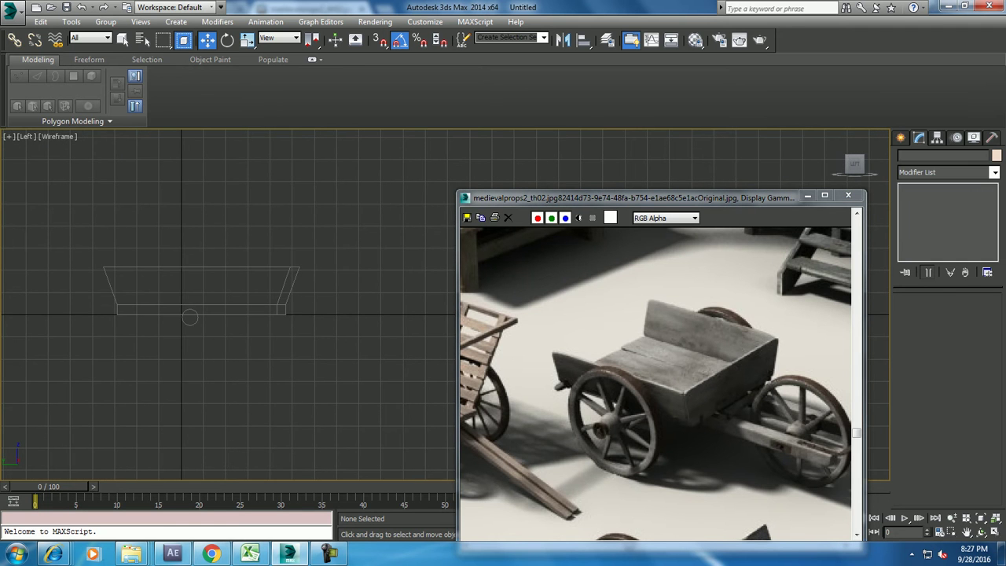
pyautogui.click(900, 137)
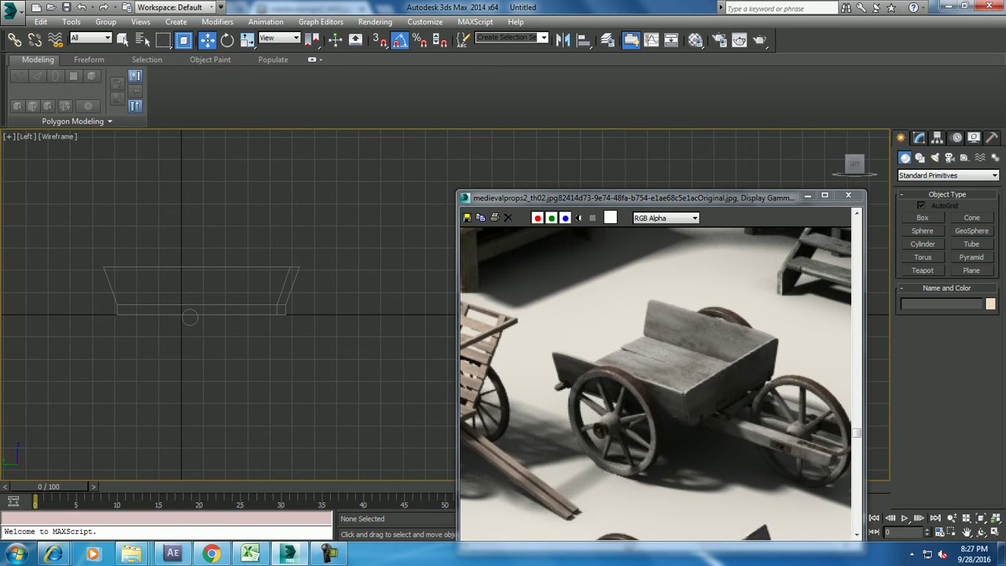
# - Draw a tube wheel ring in the Left view (radii 70.976/59.074 cm, height 23.157 cm)
pyautogui.click(971, 244)
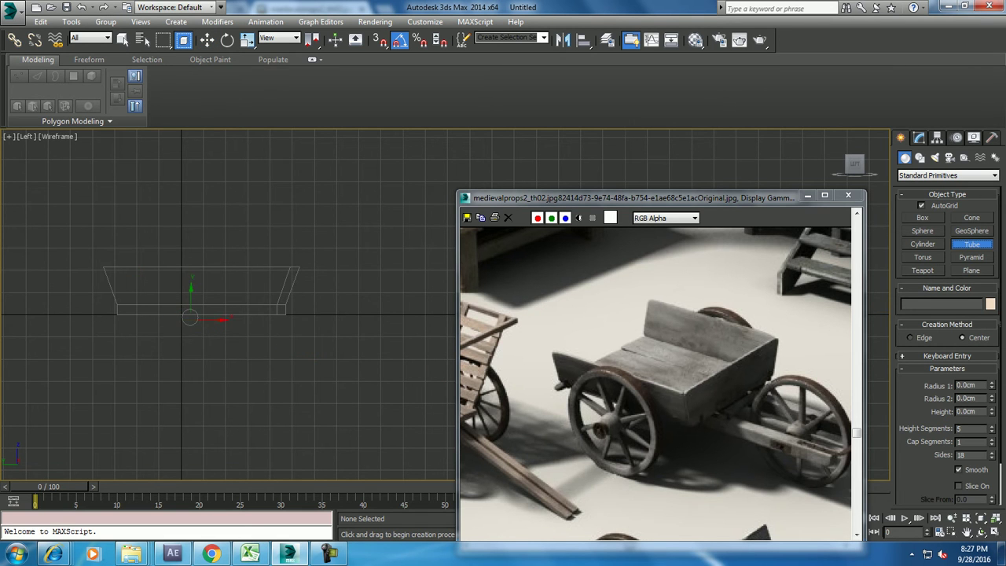
pyautogui.moveTo(190, 317); pyautogui.dragTo(262, 317)
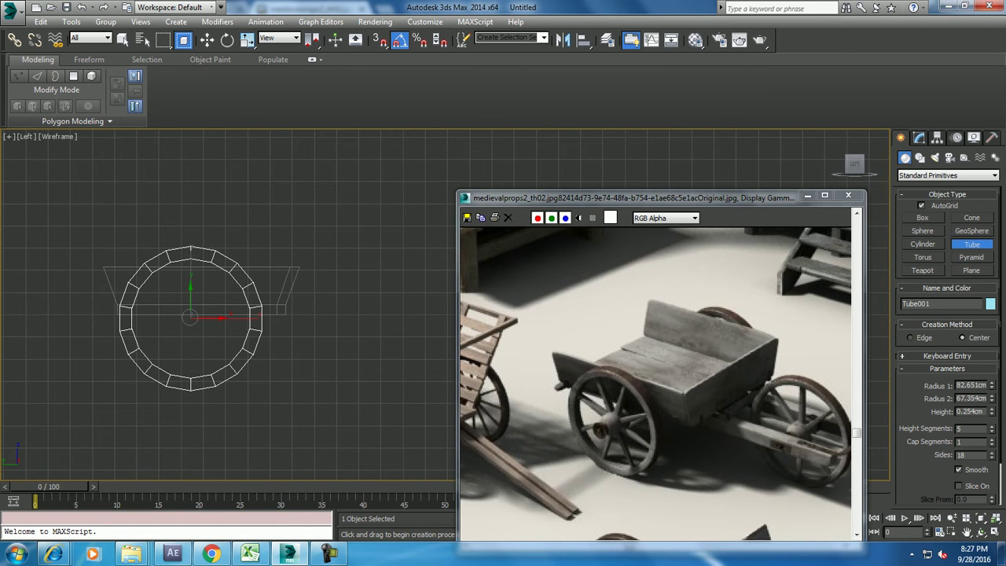
pyautogui.press('w')
pyautogui.hotkey('alt', 'w')
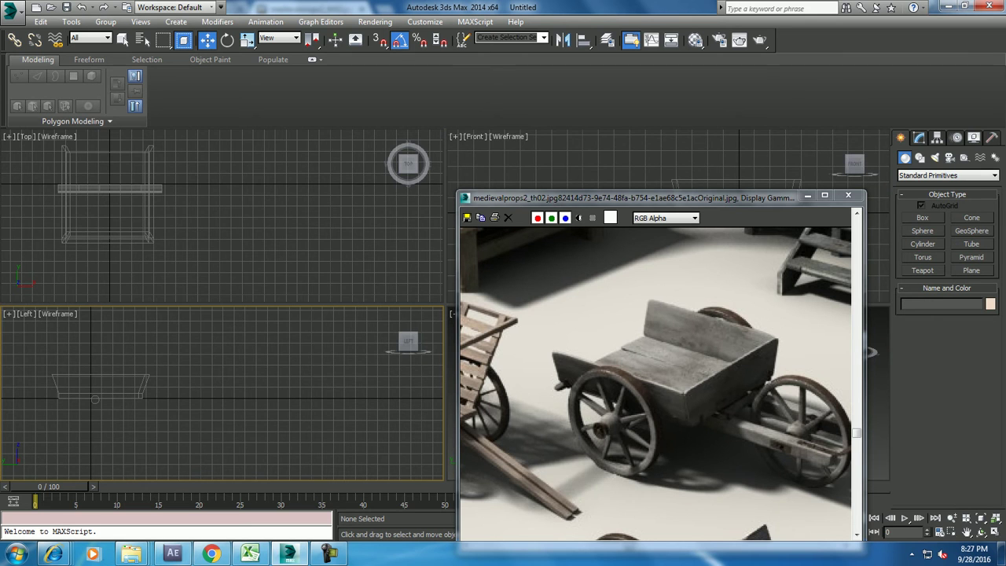
pyautogui.click(971, 244)
pyautogui.moveTo(95, 397); pyautogui.dragTo(169, 393, button='middle')
pyautogui.moveTo(169, 394); pyautogui.dragTo(200, 394)
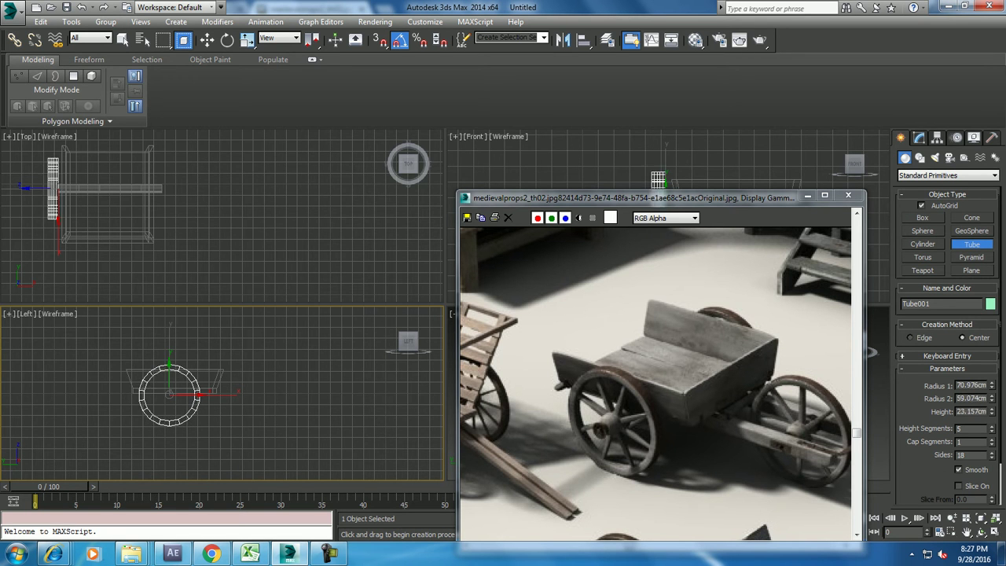
pyautogui.click(173, 361)
# - Move the reference photo aside and view the tube beside the box in a maximized perspective
pyautogui.hotkey('alt', 'w')
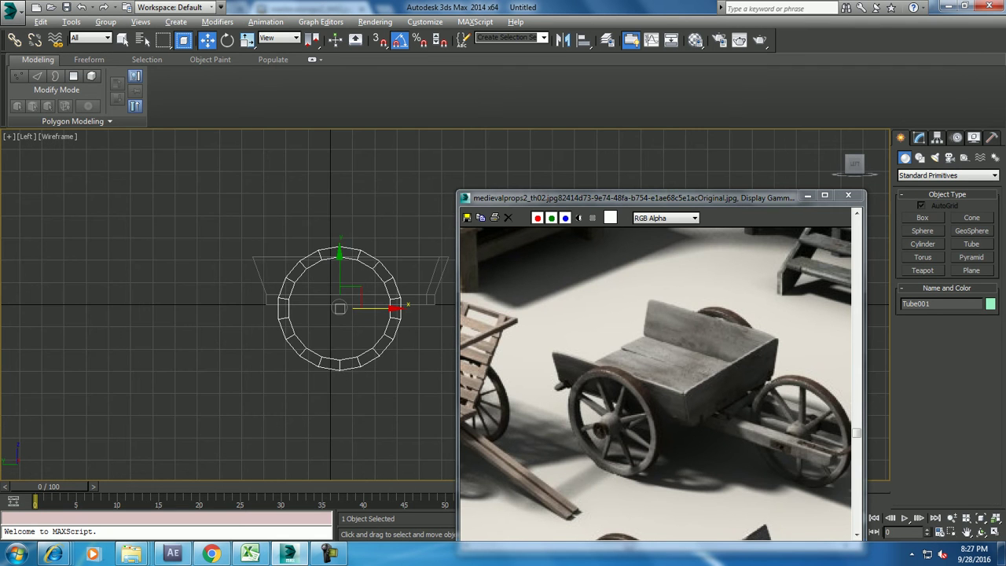
pyautogui.moveTo(629, 197); pyautogui.dragTo(321, 139)
pyautogui.hotkey('alt', 'w')
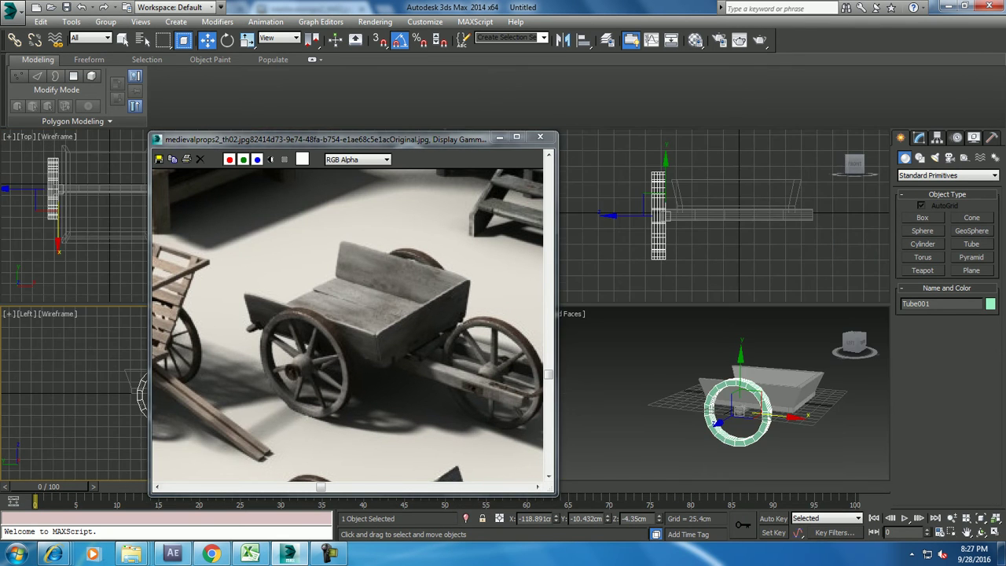
pyautogui.hotkey('alt', 'w')
pyautogui.keyDown('alt'); pyautogui.moveTo(723, 354); pyautogui.dragTo(645, 338, button='middle'); pyautogui.keyUp('alt')
pyautogui.hotkey('alt', 'w')
pyautogui.hotkey('alt', 'w')
pyautogui.click(499, 138)
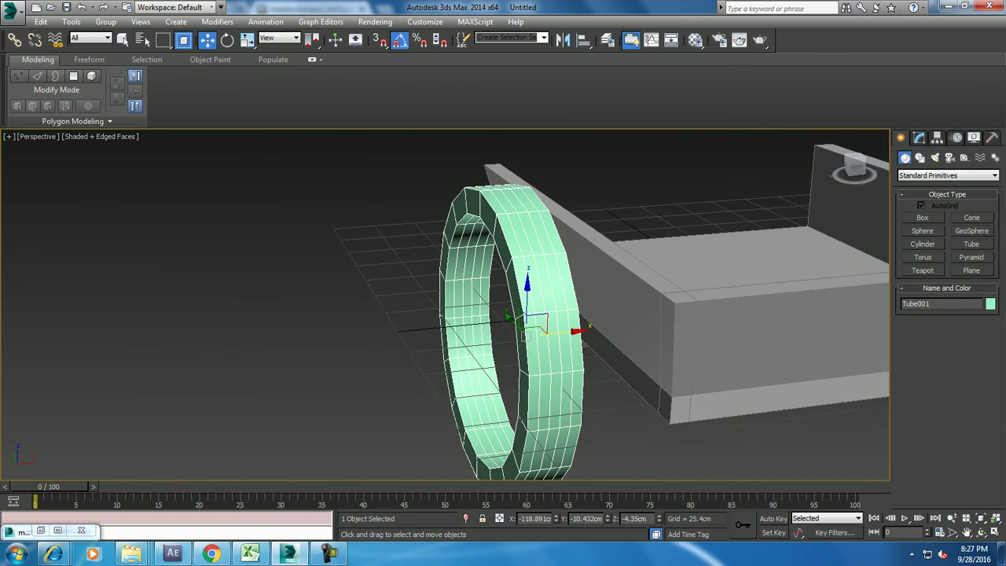
# - Set the tube to 2 height segments and 24 sides, then orbit to inspect it
pyautogui.click(991, 363)
pyautogui.click(990, 363)
pyautogui.click(991, 363)
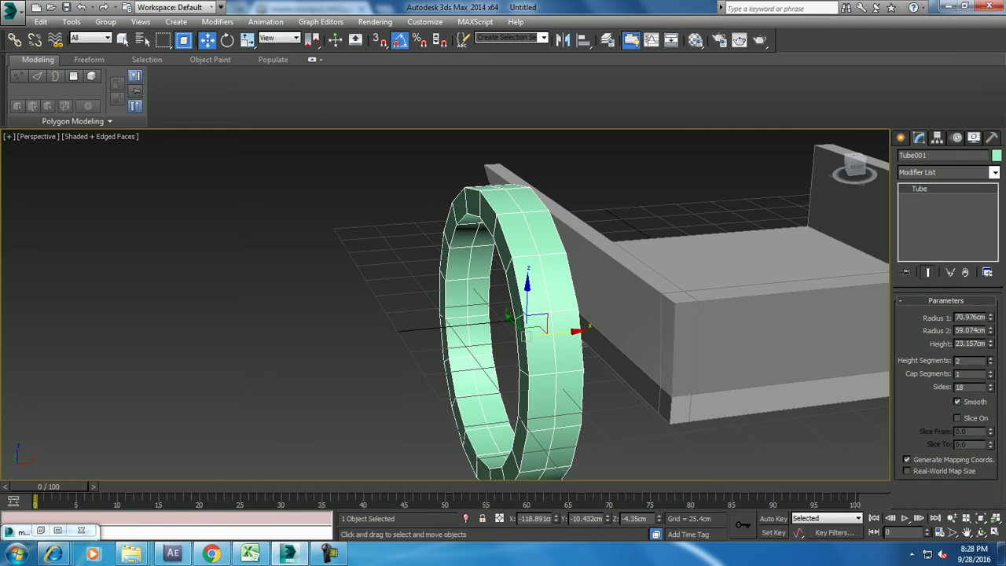
pyautogui.moveTo(990, 384)
pyautogui.mouseDown()
pyautogui.moveTo(990, 362)
pyautogui.moveTo(990, 396)
pyautogui.mouseUp()
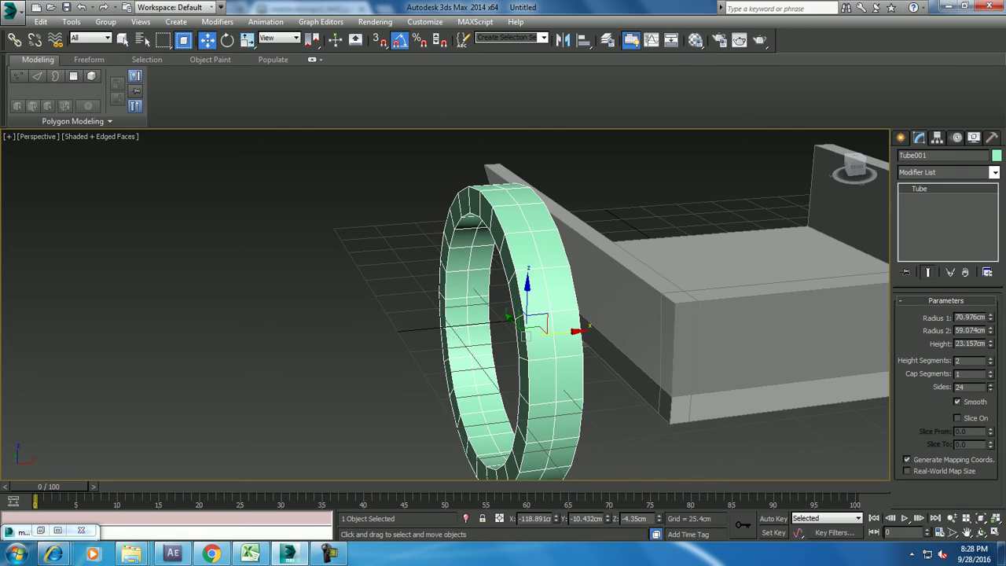
pyautogui.keyDown('alt'); pyautogui.moveTo(551, 330); pyautogui.dragTo(425, 330, button='middle'); pyautogui.keyUp('alt')
pyautogui.hotkey('alt', 'w')
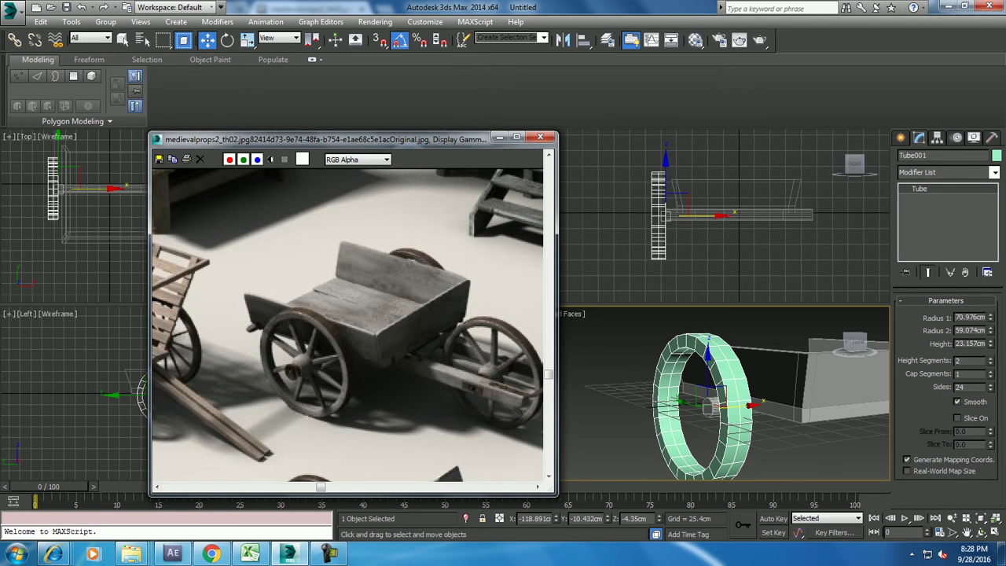
pyautogui.click(500, 138)
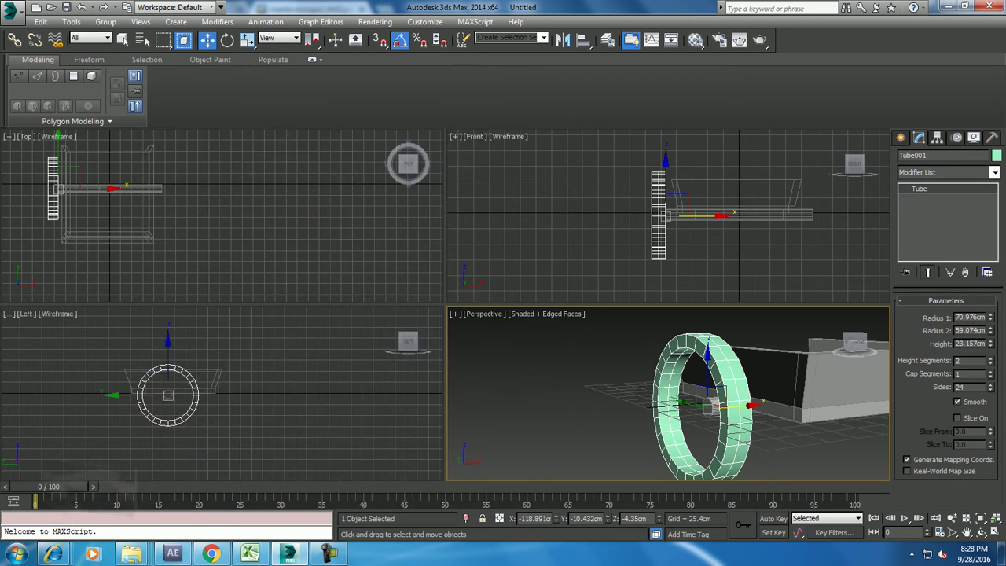
pyautogui.keyDown('alt'); pyautogui.moveTo(708, 393); pyautogui.dragTo(747, 393, button='middle'); pyautogui.keyUp('alt')
pyautogui.hotkey('alt', 'w')
pyautogui.moveTo(503, 275)
pyautogui.keyDown('alt'); pyautogui.mouseDown(button='middle')
pyautogui.moveTo(503, 315)
pyautogui.moveTo(487, 346)
pyautogui.mouseUp(button='middle'); pyautogui.keyUp('alt')
# - Convert the tube to Editable Poly and start selecting inner ring faces at Polygon level
pyautogui.rightClick(920, 188)
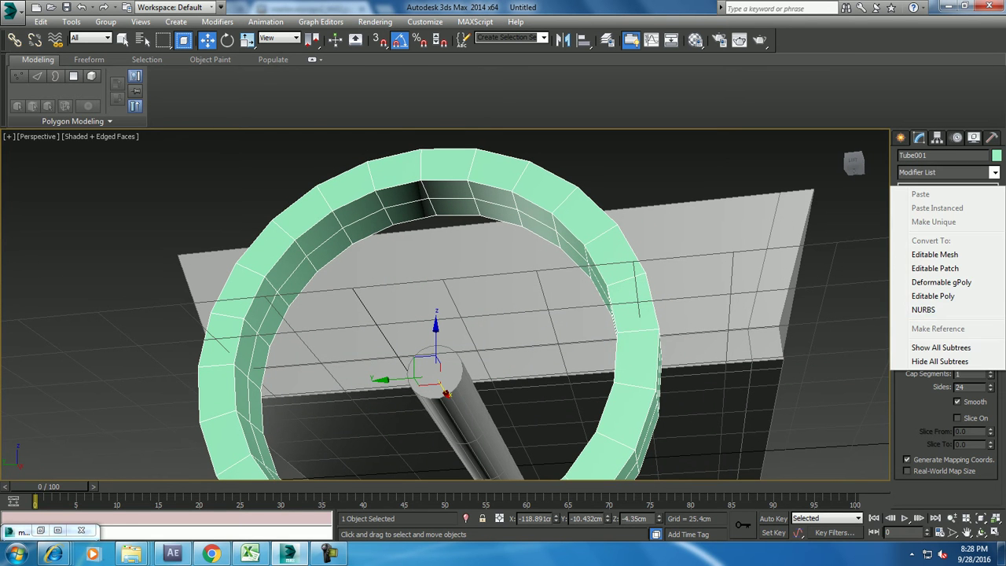
pyautogui.click(927, 296)
pyautogui.press('4')
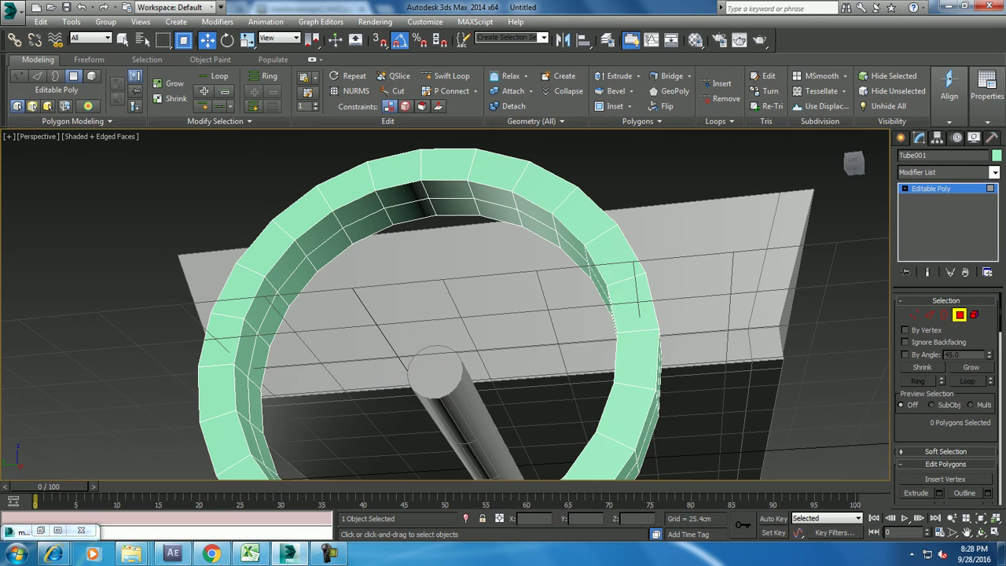
pyautogui.click(405, 202)
pyautogui.moveTo(503, 314)
pyautogui.keyDown('alt'); pyautogui.mouseDown(button='middle')
pyautogui.moveTo(503, 283)
pyautogui.moveTo(519, 299)
pyautogui.mouseUp(button='middle'); pyautogui.keyUp('alt')
pyautogui.keyDown('ctrl'); pyautogui.click(574, 263); pyautogui.keyUp('ctrl')
pyautogui.keyDown('ctrl'); pyautogui.click(582, 381); pyautogui.keyUp('ctrl')
pyautogui.keyDown('alt'); pyautogui.moveTo(570, 353); pyautogui.dragTo(588, 314, button='middle'); pyautogui.keyUp('alt')
pyautogui.keyDown('ctrl'); pyautogui.click(586, 303); pyautogui.keyUp('ctrl')
# - Finish selecting 12 inner faces and extrude them about 44.773 cm into spokes reaching the hub
pyautogui.keyDown('ctrl'); pyautogui.click(465, 424); pyautogui.keyUp('ctrl')
pyautogui.keyDown('alt'); pyautogui.moveTo(449, 403); pyautogui.dragTo(471, 377, button='middle'); pyautogui.keyUp('alt')
pyautogui.keyDown('ctrl'); pyautogui.click(339, 348); pyautogui.keyUp('ctrl')
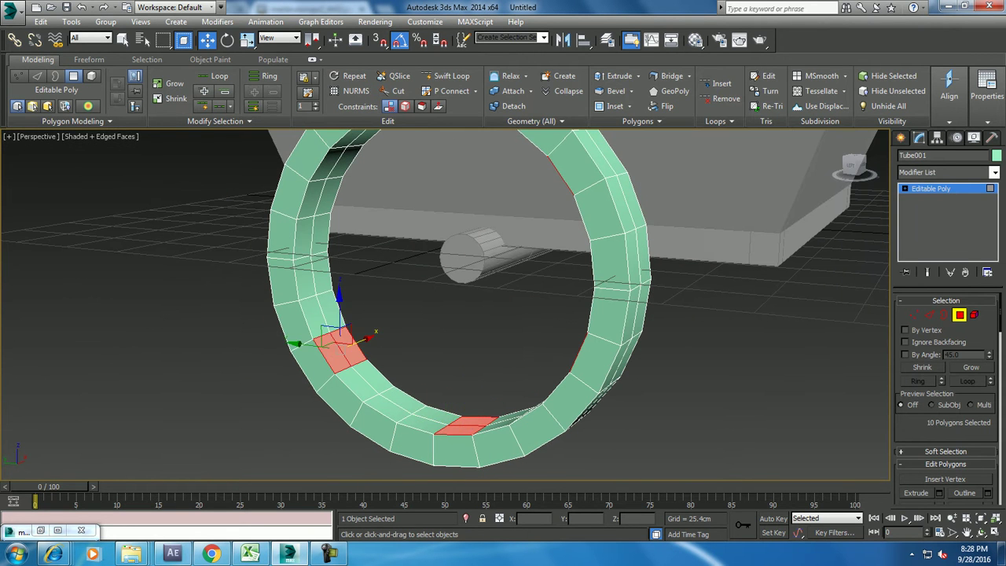
pyautogui.keyDown('ctrl'); pyautogui.click(311, 196); pyautogui.keyUp('ctrl')
pyautogui.keyDown('alt'); pyautogui.moveTo(311, 197); pyautogui.dragTo(346, 259, button='middle'); pyautogui.keyUp('alt')
pyautogui.keyDown('alt'); pyautogui.moveTo(456, 315); pyautogui.dragTo(472, 366, button='middle'); pyautogui.keyUp('alt')
pyautogui.scroll(-2, 943, 393)
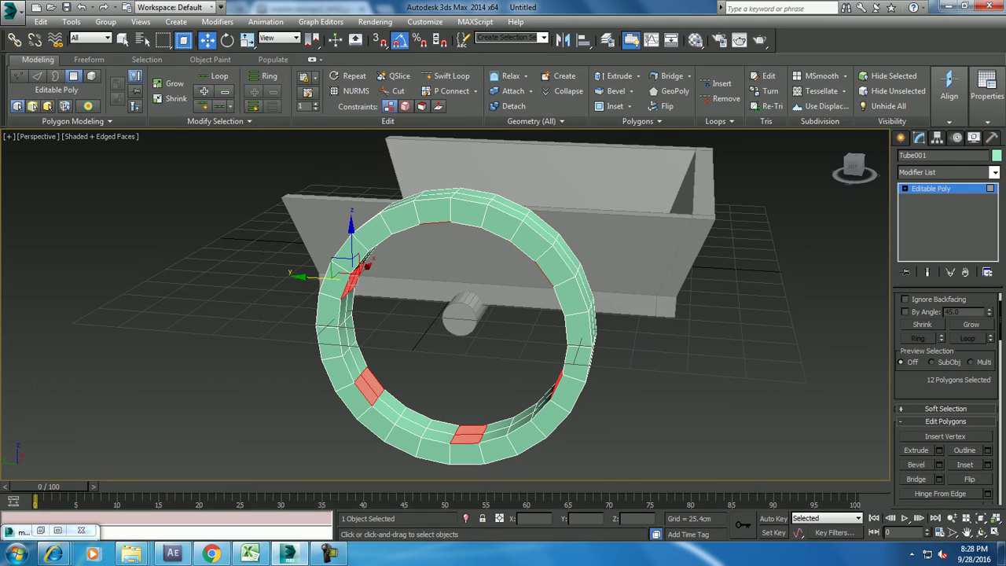
pyautogui.click(939, 449)
pyautogui.moveTo(453, 329); pyautogui.dragTo(454, 327)
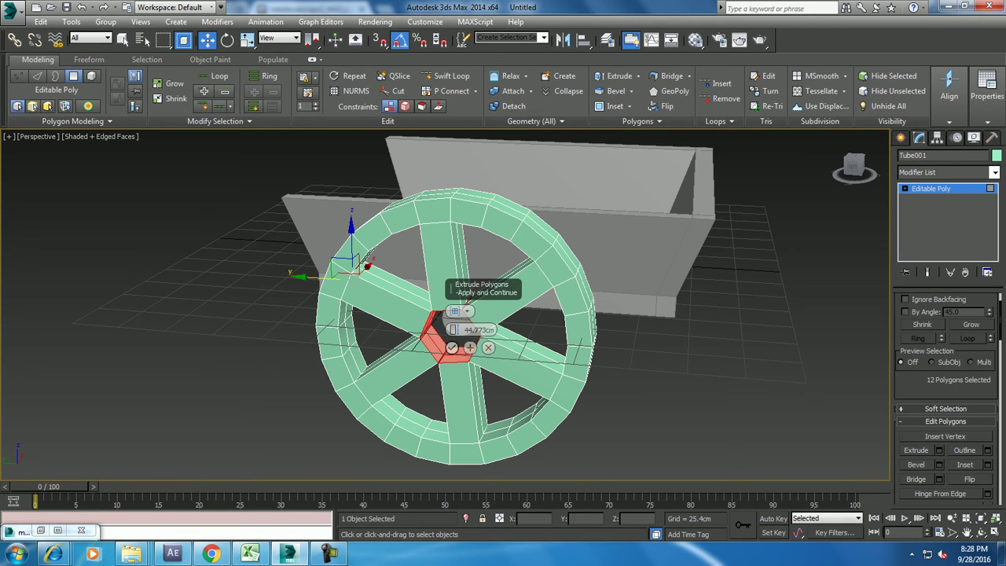
# - Commit the spoke extrusion, hide the reference photo, zoom into the hub and clear the face selection
pyautogui.click(452, 346)
pyautogui.click(40, 530)
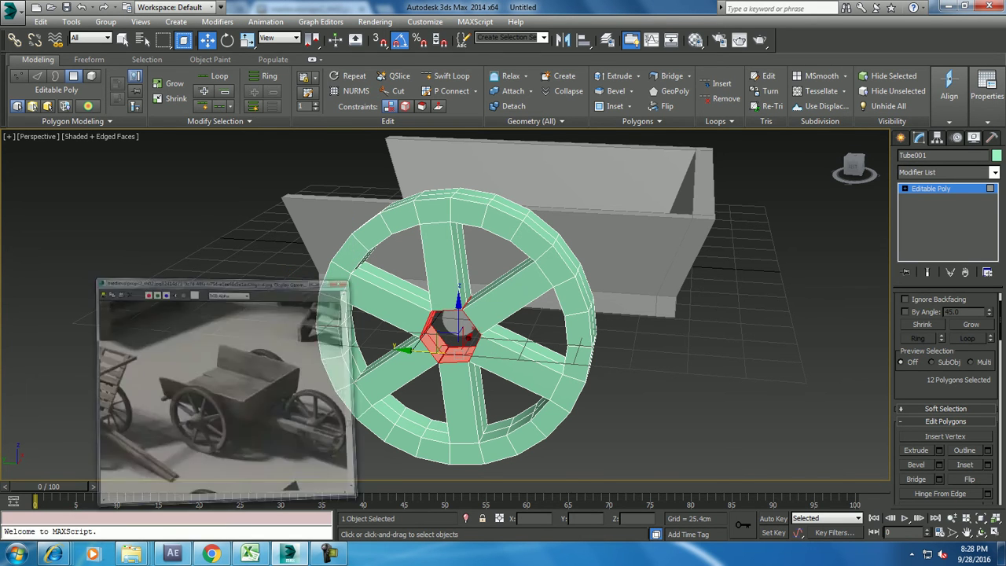
pyautogui.click(499, 138)
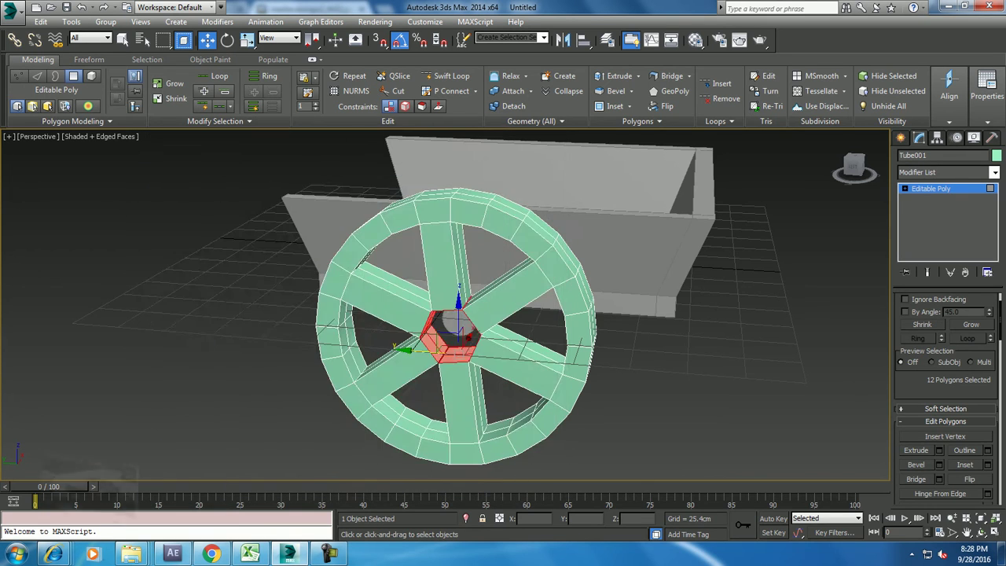
pyautogui.keyDown('alt'); pyautogui.moveTo(503, 314); pyautogui.dragTo(518, 298, button='middle'); pyautogui.keyUp('alt')
pyautogui.scroll(2, 515, 310)
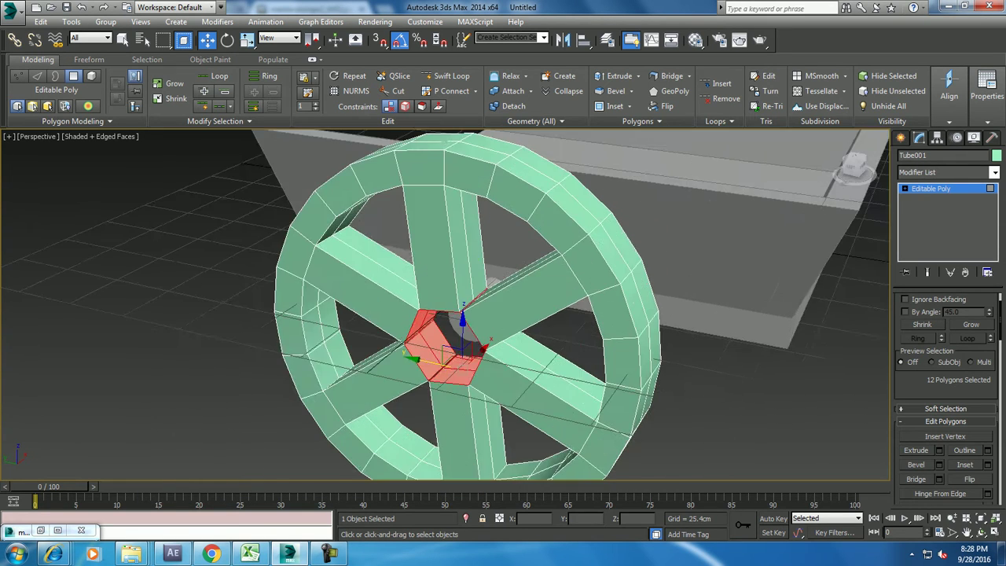
pyautogui.scroll(2, 515, 310)
pyautogui.scroll(2, 514, 311)
pyautogui.scroll(2, 515, 311)
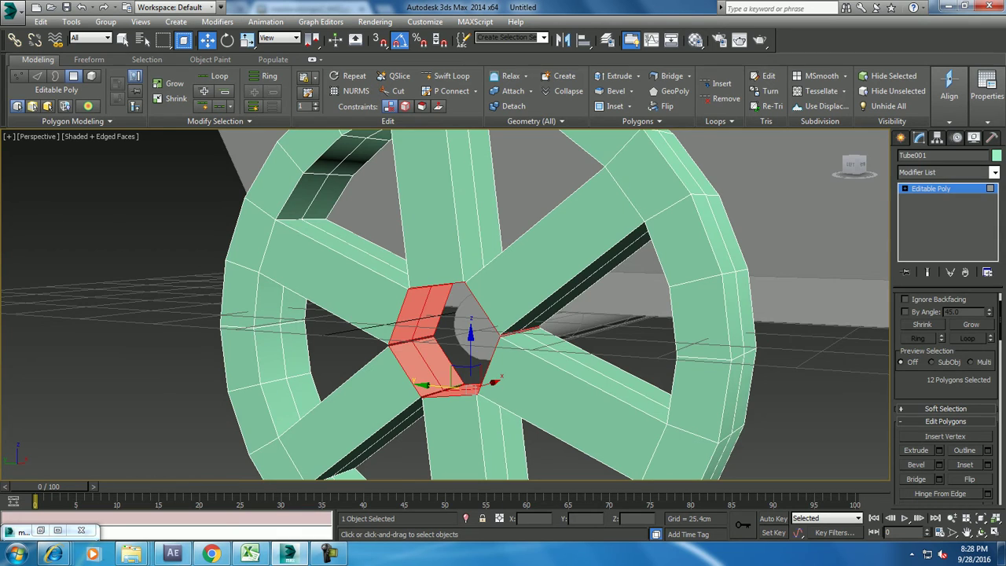
pyautogui.hotkey('ctrl', 'd')
pyautogui.scroll(3, 515, 310)
pyautogui.scroll(2, 515, 311)
pyautogui.scroll(2, 515, 311)
pyautogui.scroll(2, 507, 283)
pyautogui.scroll(2, 507, 283)
pyautogui.scroll(1, 507, 283)
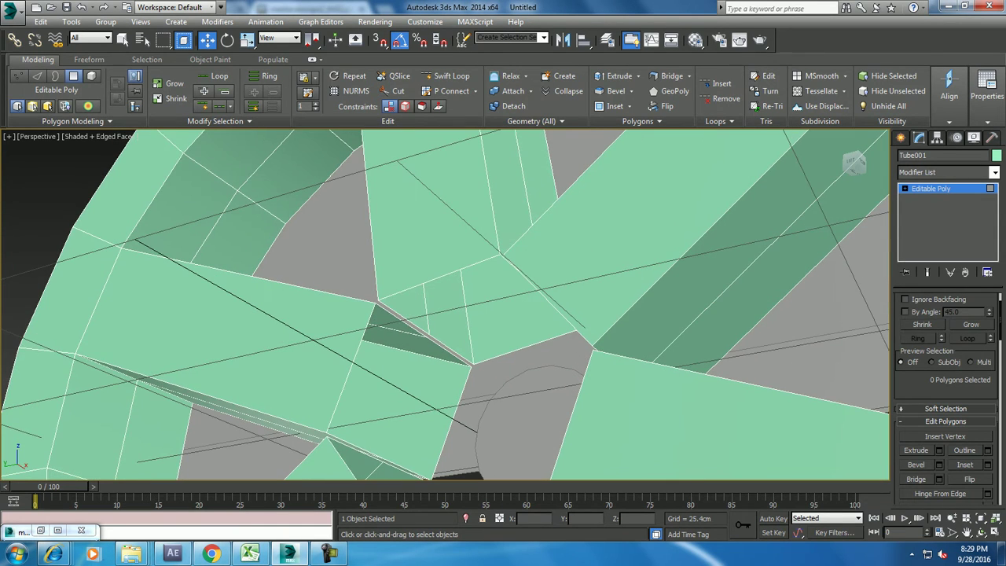
pyautogui.scroll(2, 947, 393)
# - Switch to Vertex level and weld the first coincident hub vertex pairs
pyautogui.click(914, 314)
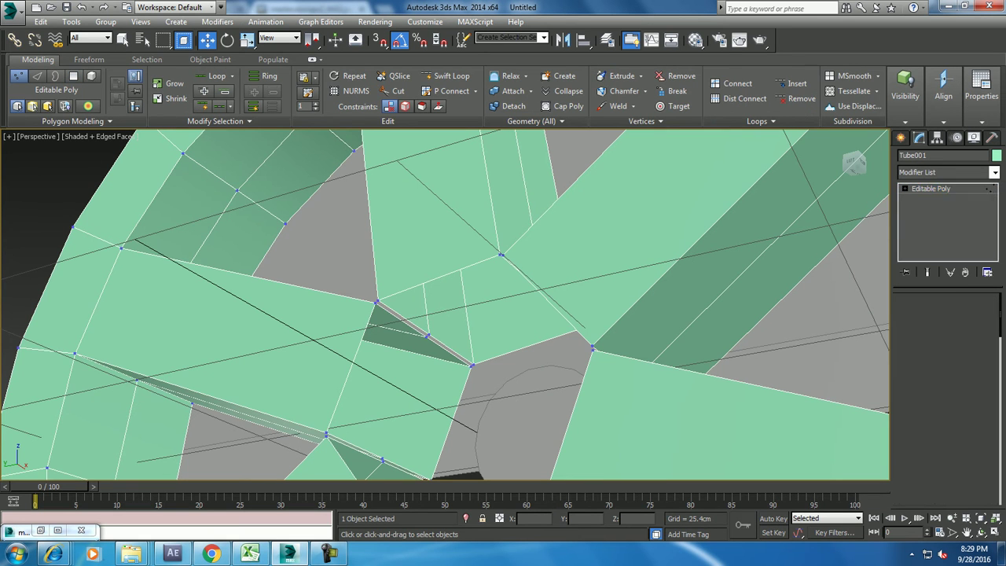
pyautogui.click(377, 301)
pyautogui.scroll(-1, 947, 441)
pyautogui.click(982, 476)
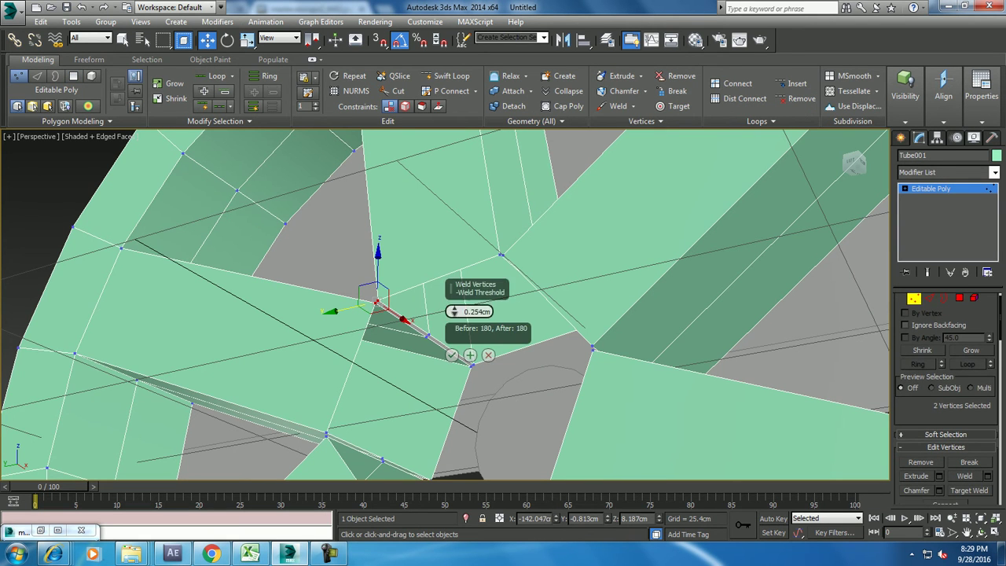
pyautogui.click(452, 354)
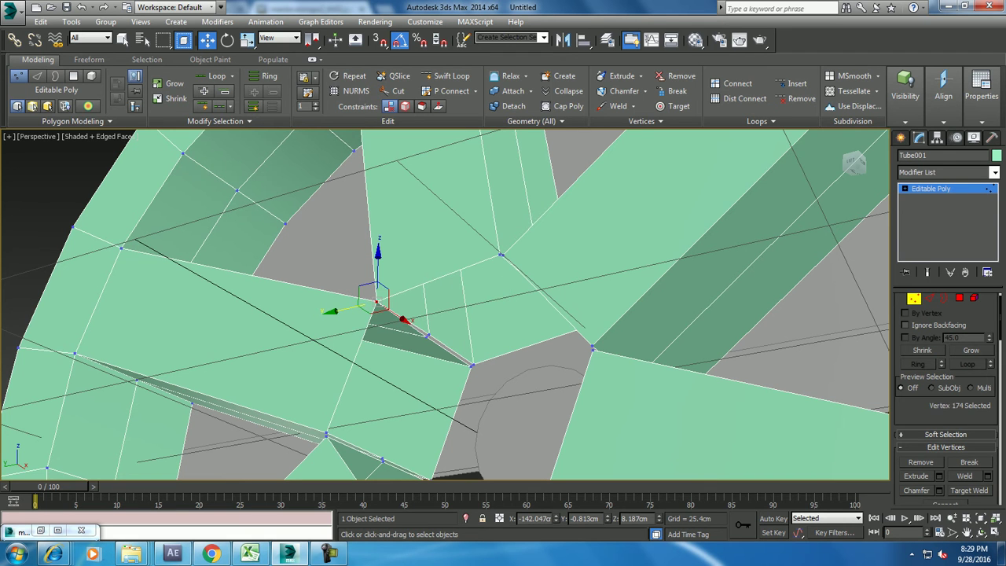
pyautogui.click(435, 328)
pyautogui.moveTo(442, 326)
pyautogui.mouseDown()
pyautogui.moveTo(413, 353)
pyautogui.moveTo(472, 364)
pyautogui.mouseUp()
pyautogui.click(453, 353)
pyautogui.click(471, 364)
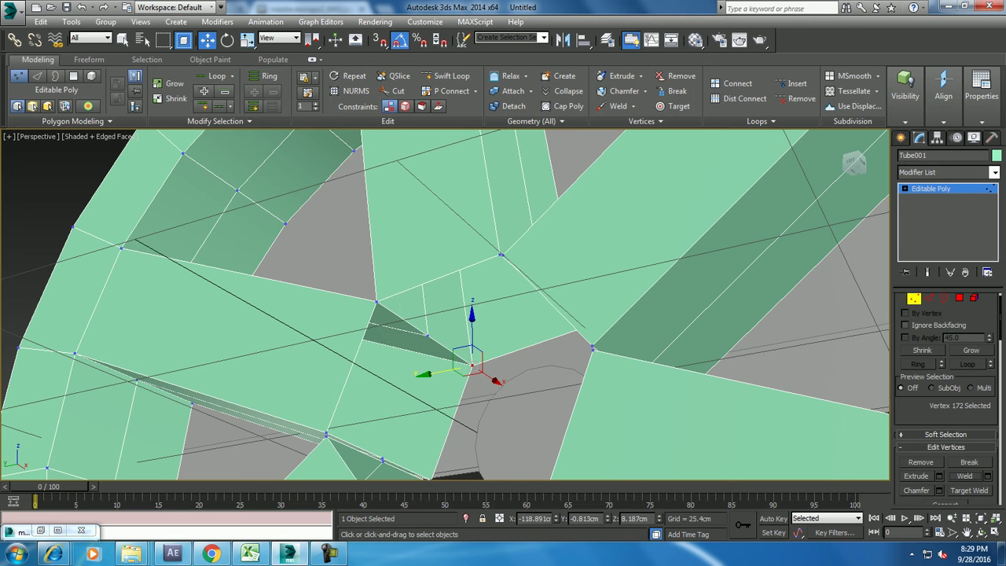
# - Weld four more coincident vertex pairs around the hub
pyautogui.keyDown('alt'); pyautogui.moveTo(472, 364); pyautogui.dragTo(503, 369, button='middle'); pyautogui.keyUp('alt')
pyautogui.click(564, 206)
pyautogui.click(963, 476)
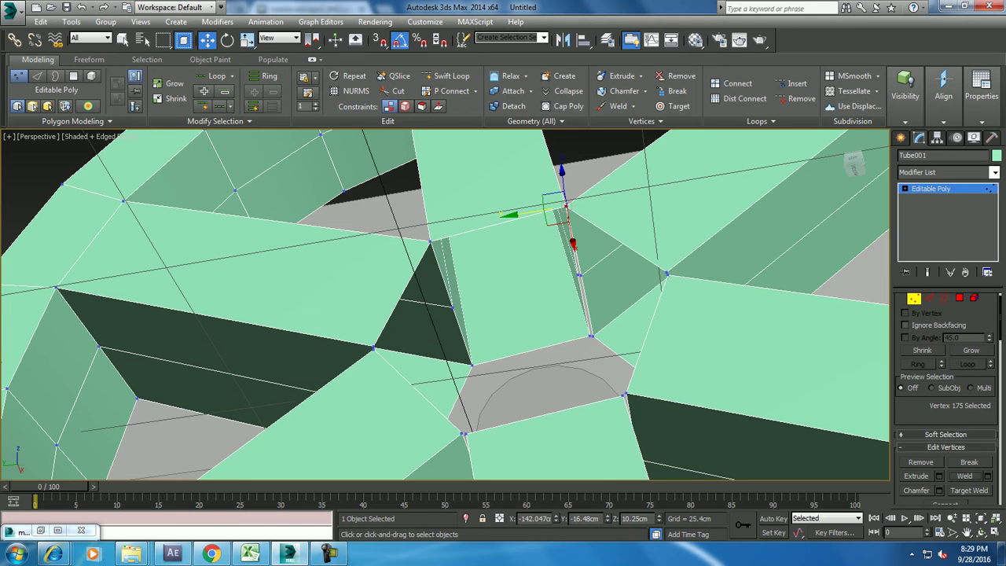
pyautogui.moveTo(574, 285); pyautogui.dragTo(586, 288)
pyautogui.click(963, 476)
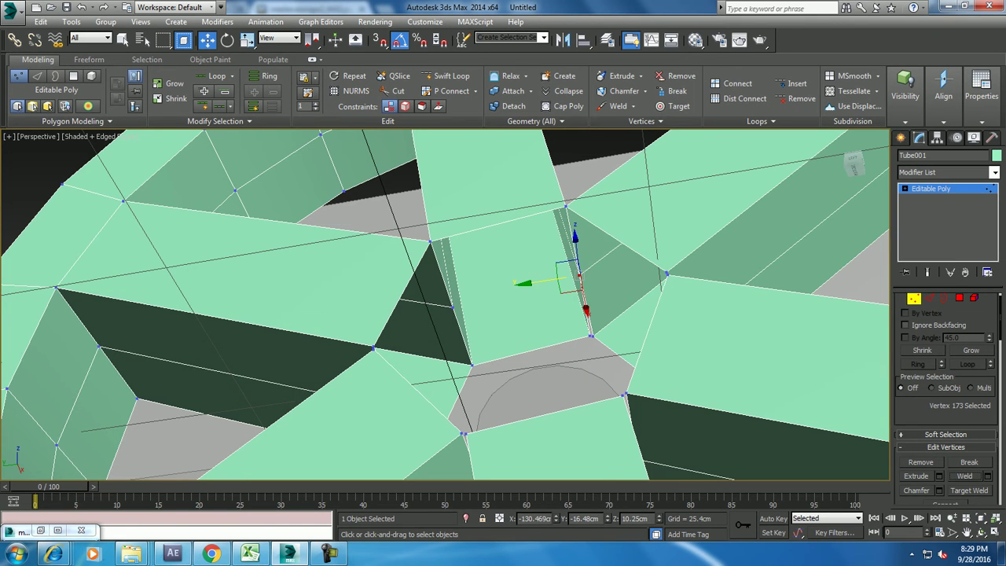
pyautogui.moveTo(581, 329); pyautogui.dragTo(599, 346)
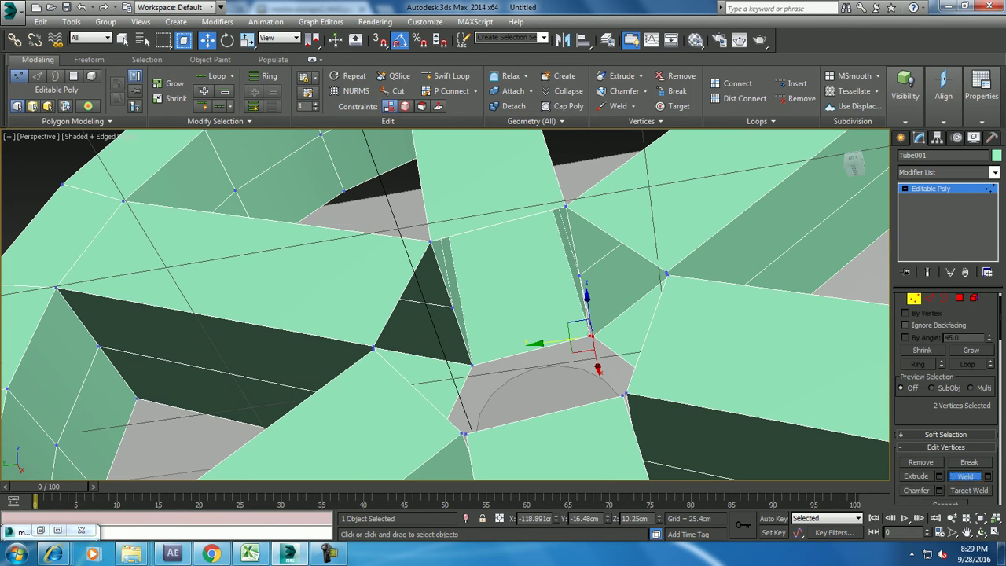
pyautogui.click(964, 475)
pyautogui.moveTo(550, 314)
pyautogui.keyDown('alt'); pyautogui.mouseDown(button='middle')
pyautogui.moveTo(487, 299)
pyautogui.moveTo(519, 330)
pyautogui.mouseUp(button='middle'); pyautogui.keyUp('alt')
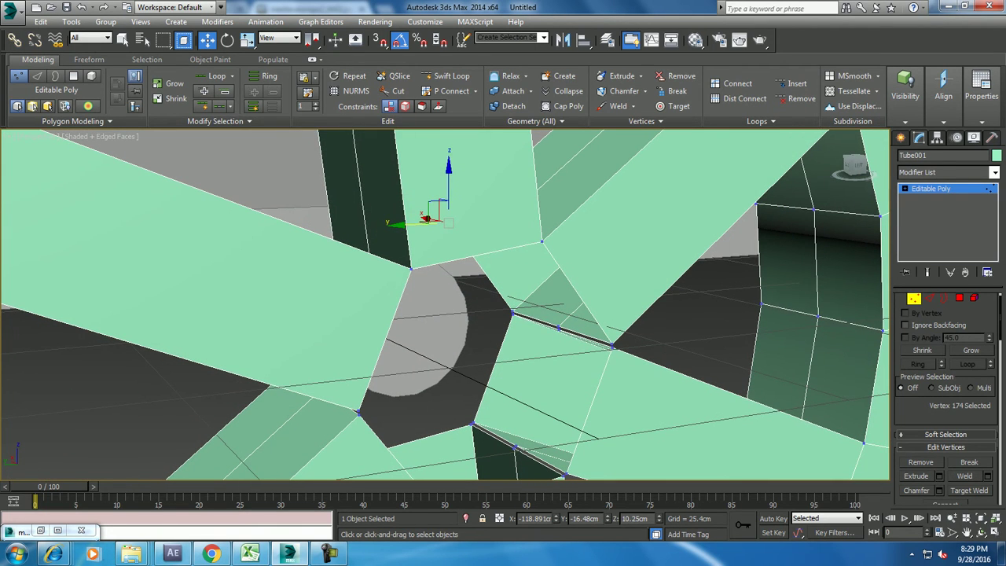
pyautogui.moveTo(502, 303); pyautogui.dragTo(520, 322)
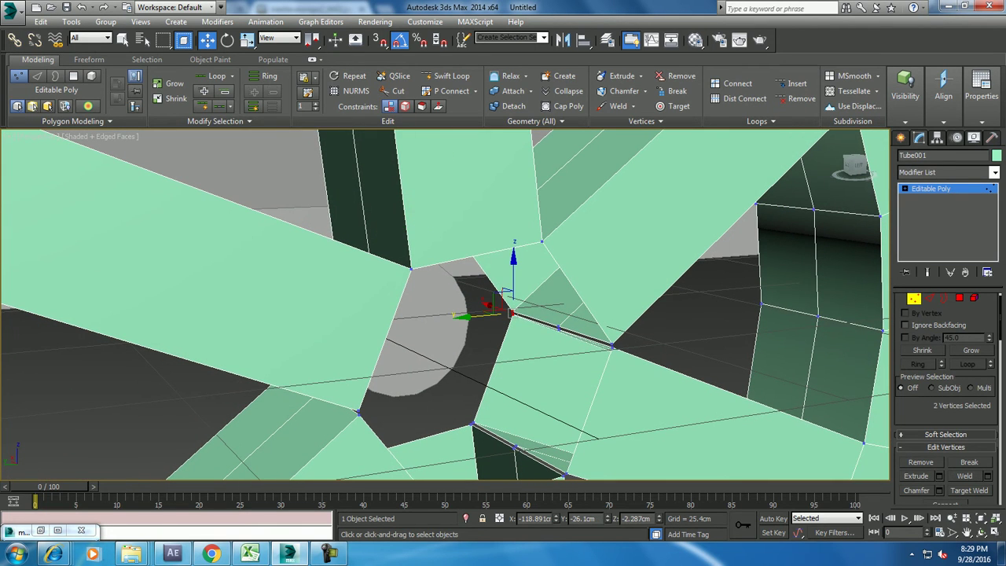
pyautogui.click(964, 475)
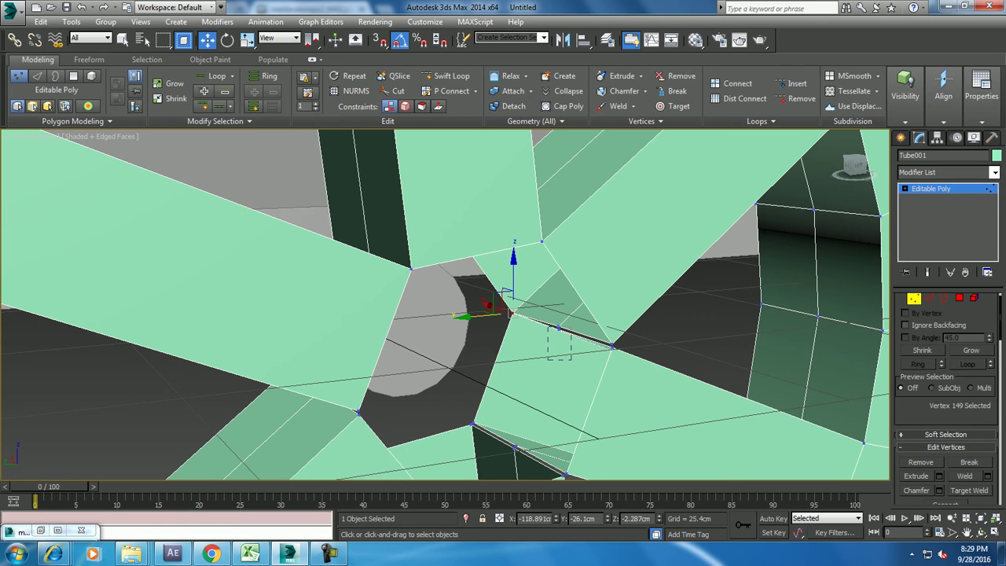
# - Weld three further vertex pairs at the spoke corners
pyautogui.moveTo(571, 358); pyautogui.dragTo(548, 319)
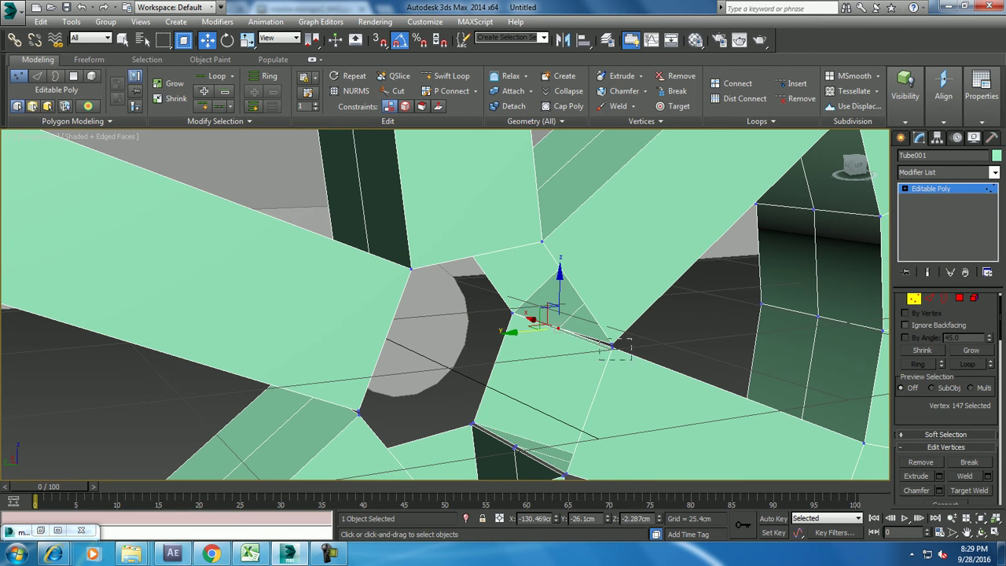
pyautogui.moveTo(621, 358); pyautogui.dragTo(550, 319)
pyautogui.click(964, 475)
pyautogui.moveTo(471, 315)
pyautogui.keyDown('alt'); pyautogui.mouseDown(button='middle')
pyautogui.moveTo(511, 330)
pyautogui.moveTo(487, 330)
pyautogui.mouseUp(button='middle'); pyautogui.keyUp('alt')
pyautogui.moveTo(530, 456); pyautogui.dragTo(531, 454)
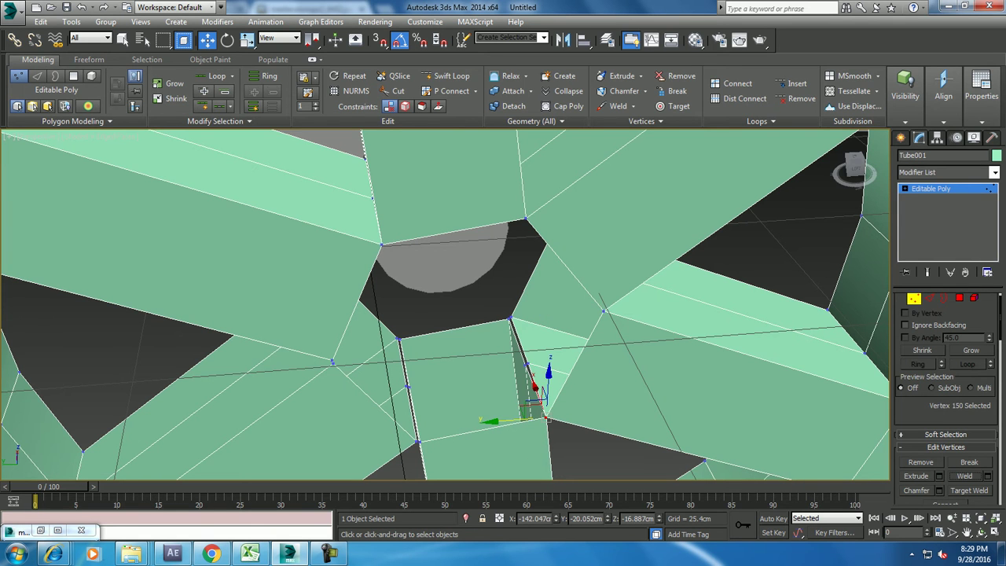
pyautogui.moveTo(555, 381)
pyautogui.mouseDown()
pyautogui.moveTo(495, 311)
pyautogui.moveTo(501, 297)
pyautogui.mouseUp()
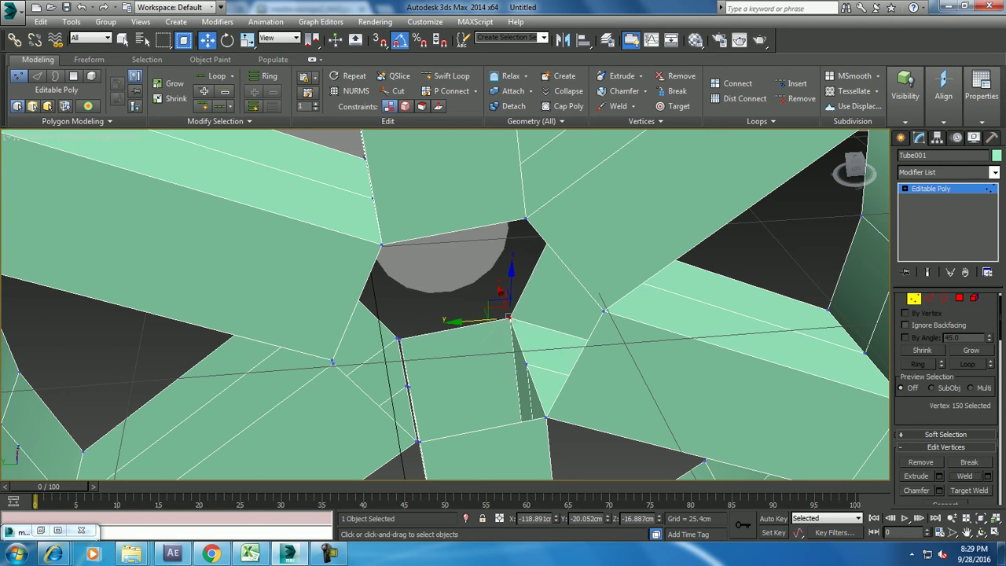
pyautogui.click(509, 318)
pyautogui.moveTo(510, 318)
pyautogui.keyDown('alt'); pyautogui.mouseDown(button='middle')
pyautogui.moveTo(526, 331)
pyautogui.moveTo(537, 312)
pyautogui.mouseUp(button='middle'); pyautogui.keyUp('alt')
pyautogui.moveTo(330, 366); pyautogui.dragTo(377, 399)
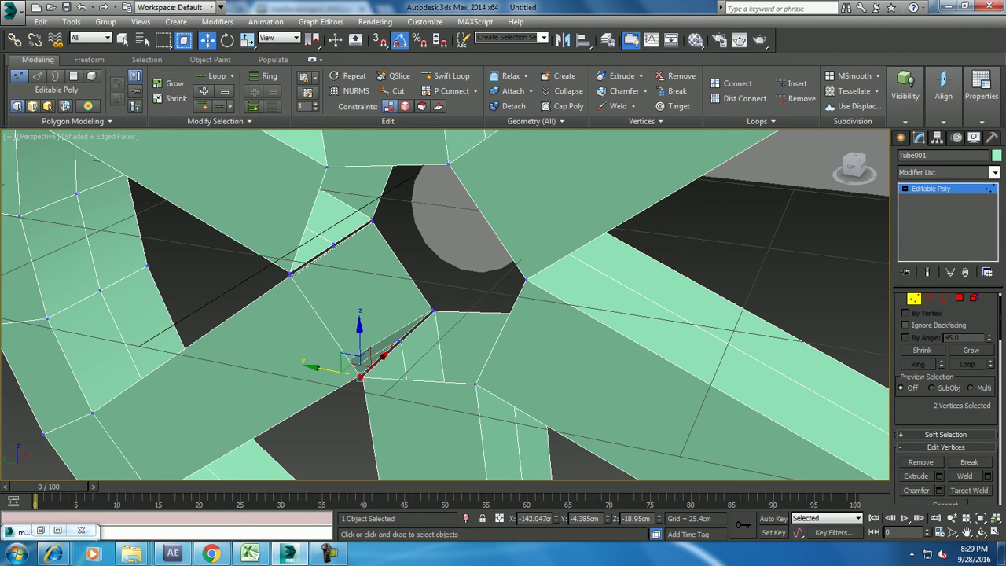
pyautogui.click(965, 476)
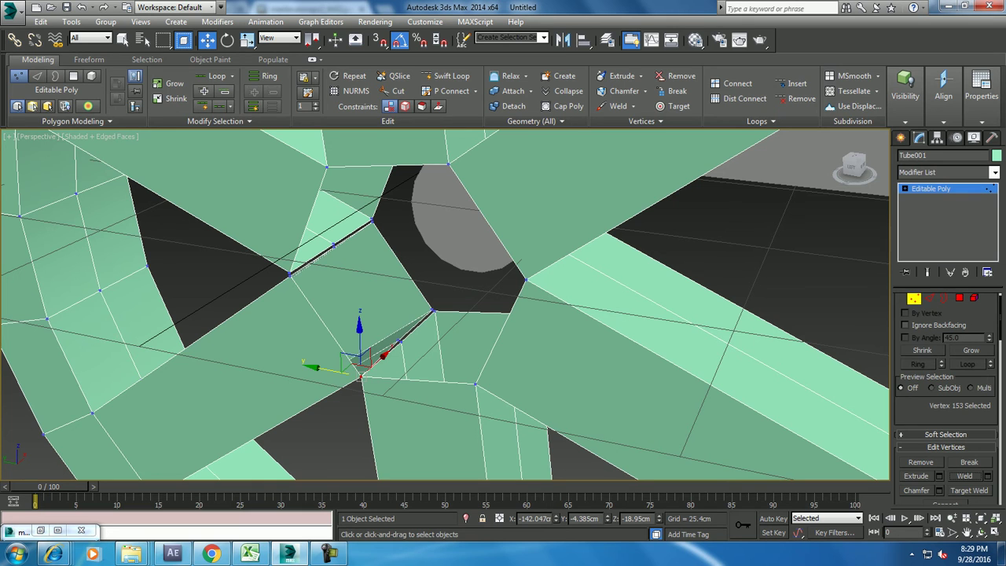
# - Slide one corner vertex pair toward the hub, weld it, then weld the final three pairs
pyautogui.click(401, 340)
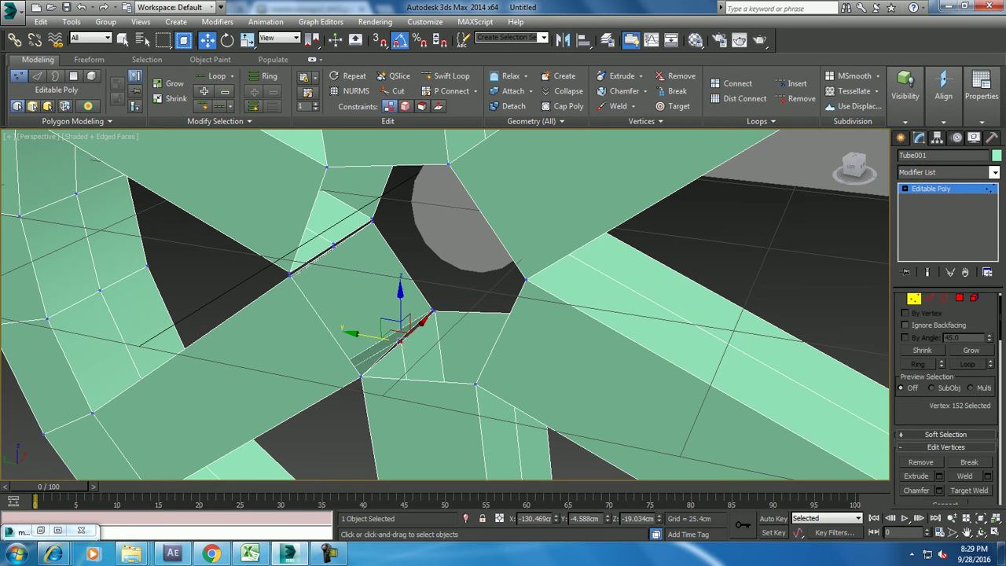
pyautogui.moveTo(392, 337); pyautogui.dragTo(410, 360)
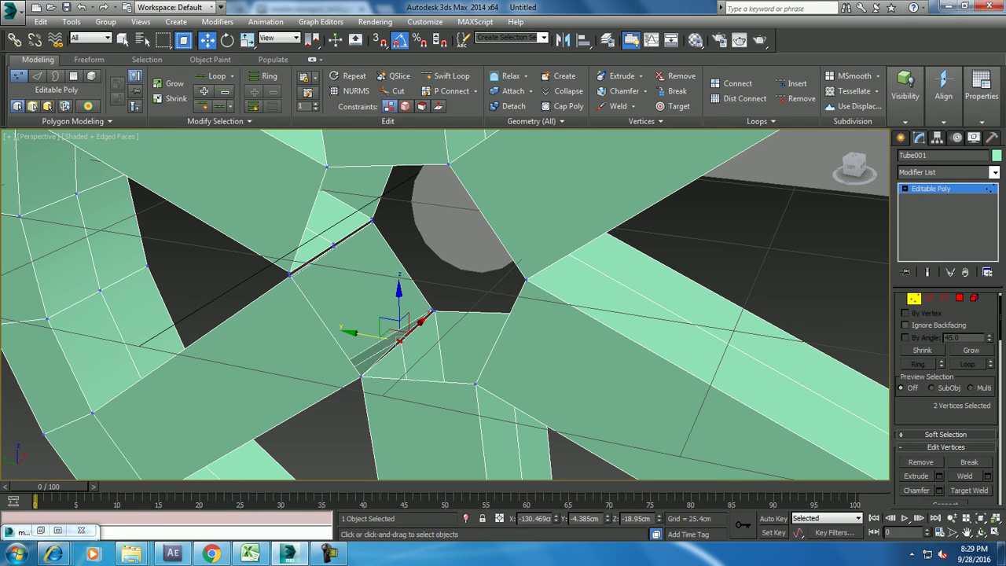
pyautogui.moveTo(421, 321); pyautogui.dragTo(434, 309)
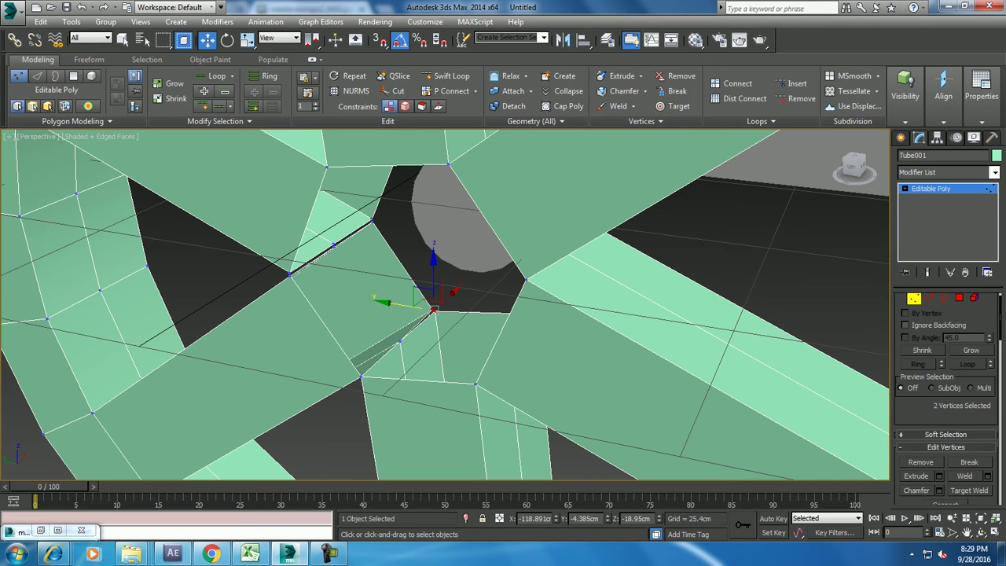
pyautogui.click(965, 475)
pyautogui.moveTo(257, 262); pyautogui.dragTo(302, 285)
pyautogui.click(964, 476)
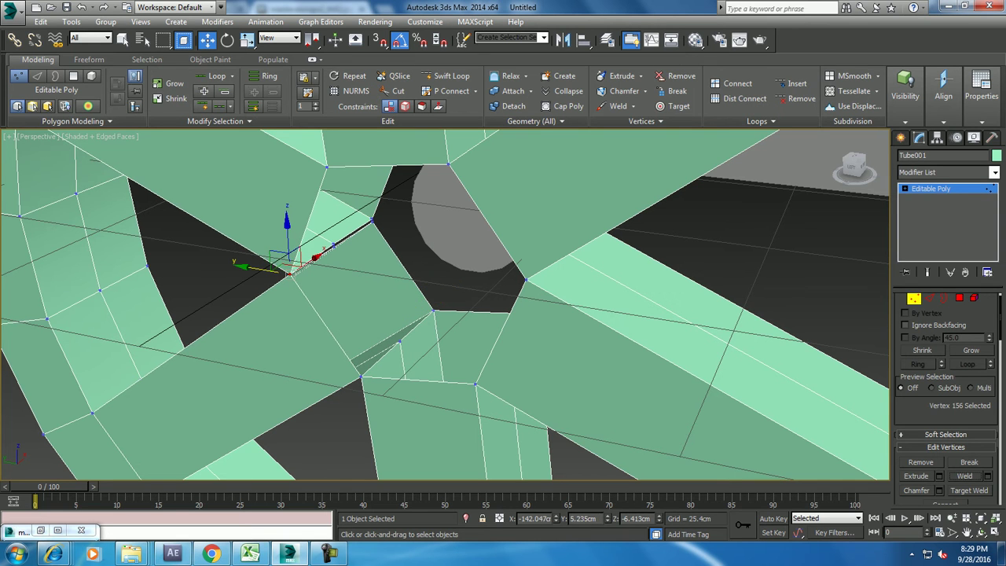
pyautogui.moveTo(353, 223); pyautogui.dragTo(285, 279)
pyautogui.click(965, 475)
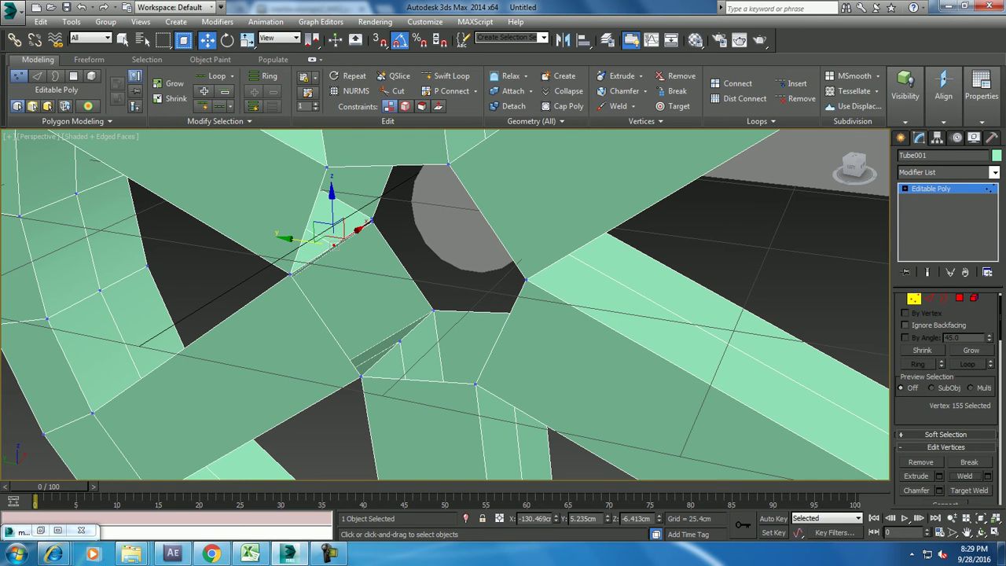
pyautogui.moveTo(386, 208); pyautogui.dragTo(360, 232)
pyautogui.click(964, 475)
pyautogui.moveTo(472, 315)
pyautogui.keyDown('alt'); pyautogui.mouseDown(button='middle')
pyautogui.moveTo(472, 291)
pyautogui.moveTo(503, 314)
pyautogui.mouseUp(button='middle'); pyautogui.keyUp('alt')
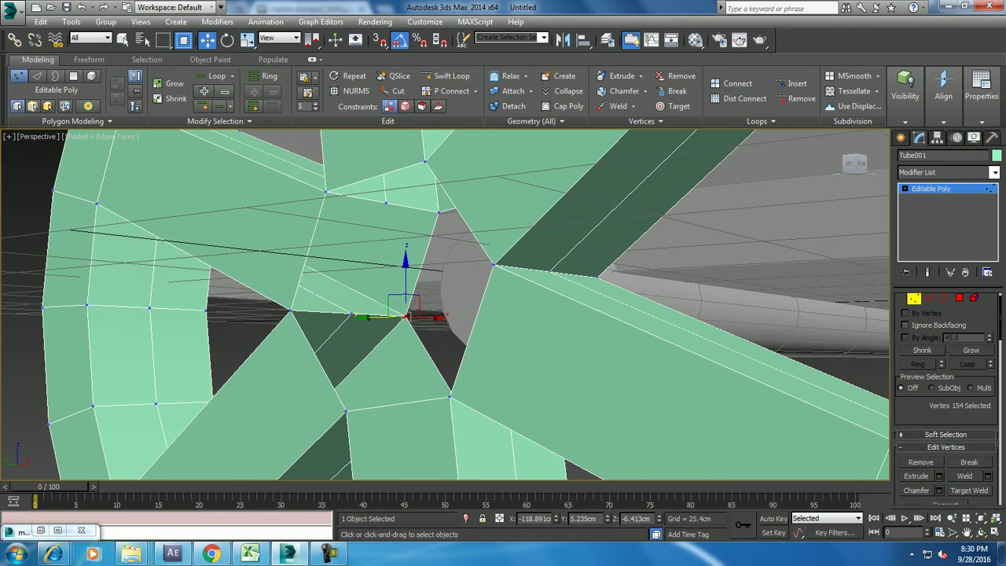
# - Select both open hub borders in Border mode and Cap them with a new face
pyautogui.click(944, 298)
pyautogui.click(470, 330)
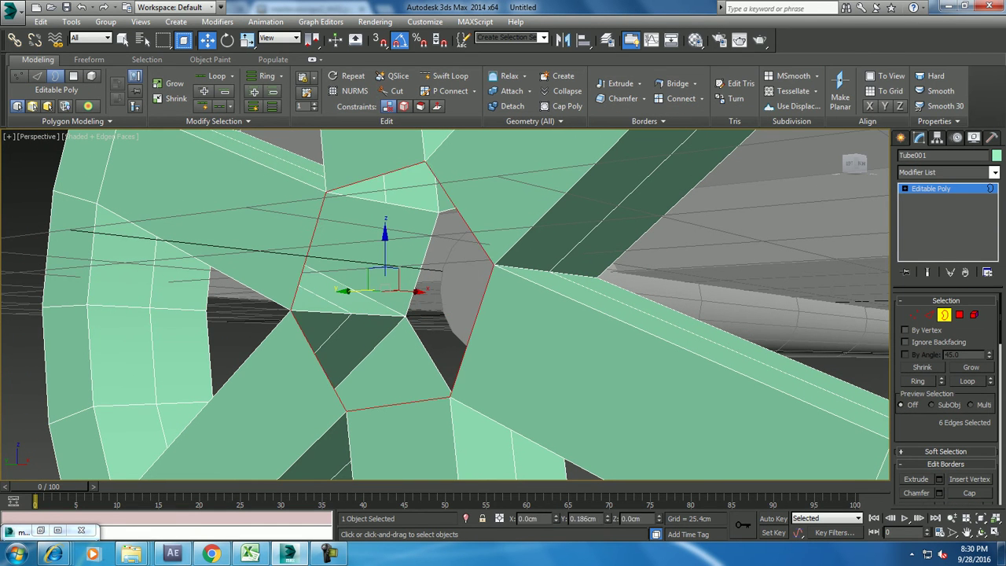
pyautogui.keyDown('ctrl'); pyautogui.click(431, 251); pyautogui.keyUp('ctrl')
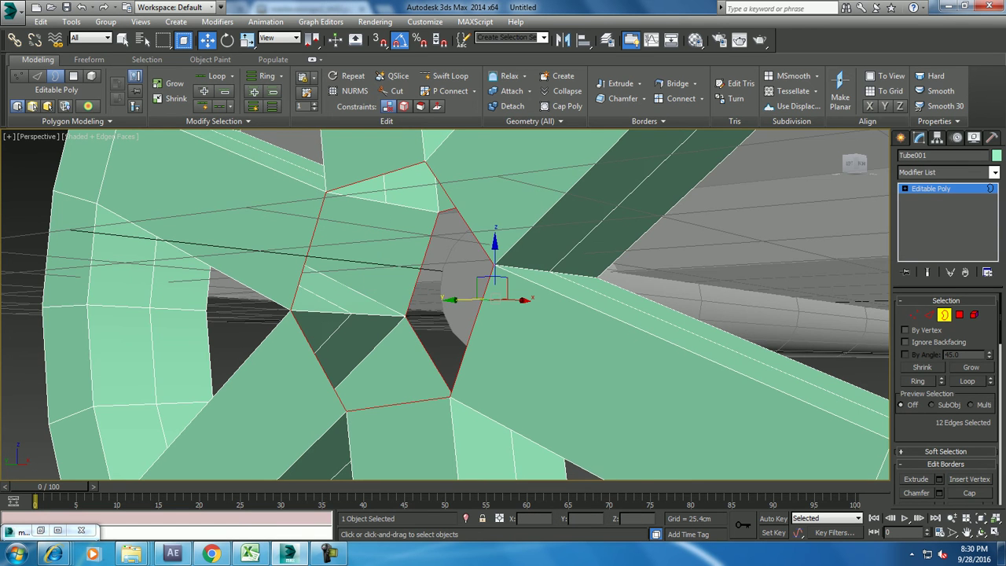
pyautogui.keyDown('alt'); pyautogui.moveTo(471, 314); pyautogui.dragTo(487, 307, button='middle'); pyautogui.keyUp('alt')
pyautogui.scroll(-2, 948, 393)
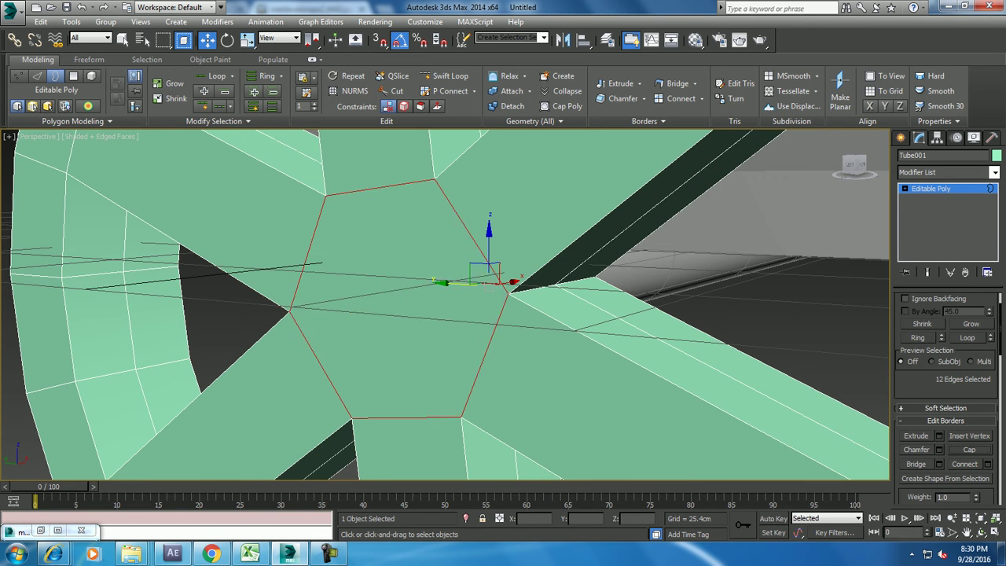
pyautogui.click(969, 449)
pyautogui.scroll(-2, 969, 449)
pyautogui.keyDown('alt'); pyautogui.moveTo(472, 315); pyautogui.dragTo(562, 291, button='middle'); pyautogui.keyUp('alt')
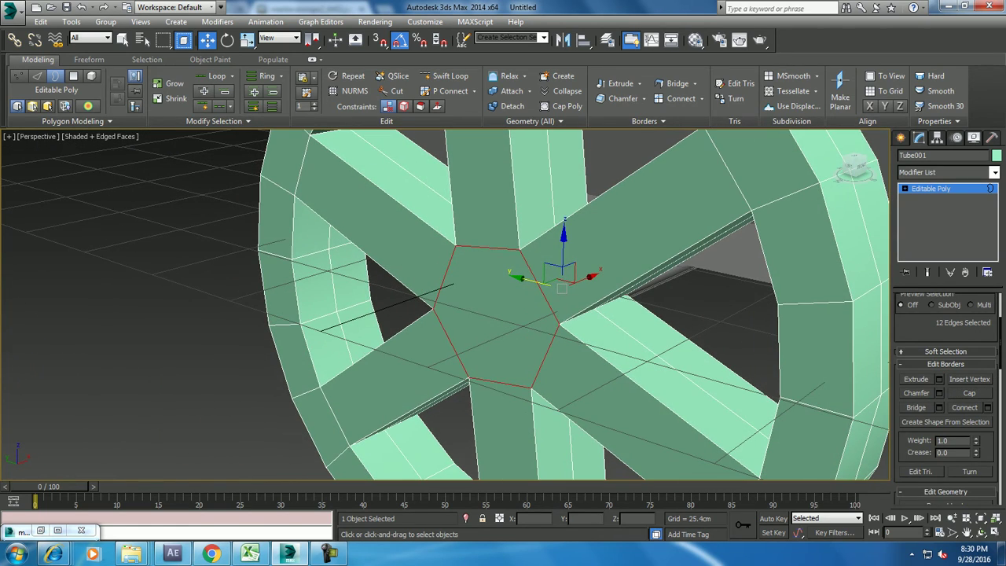
# - Bevel the hub polygon outward about 3 cm with a small outline into a hexagonal boss
pyautogui.press('4')
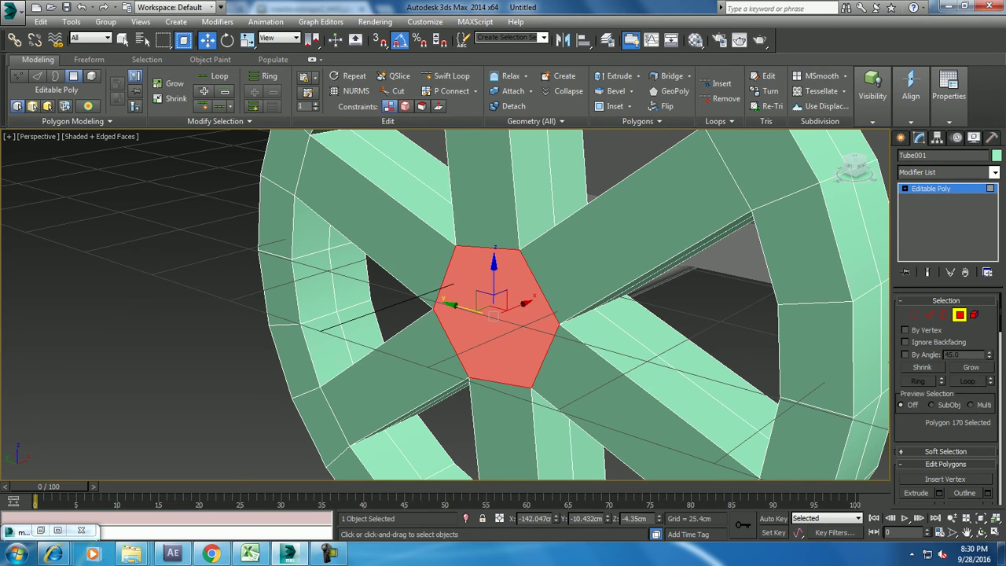
pyautogui.scroll(-2, 947, 401)
pyautogui.click(939, 473)
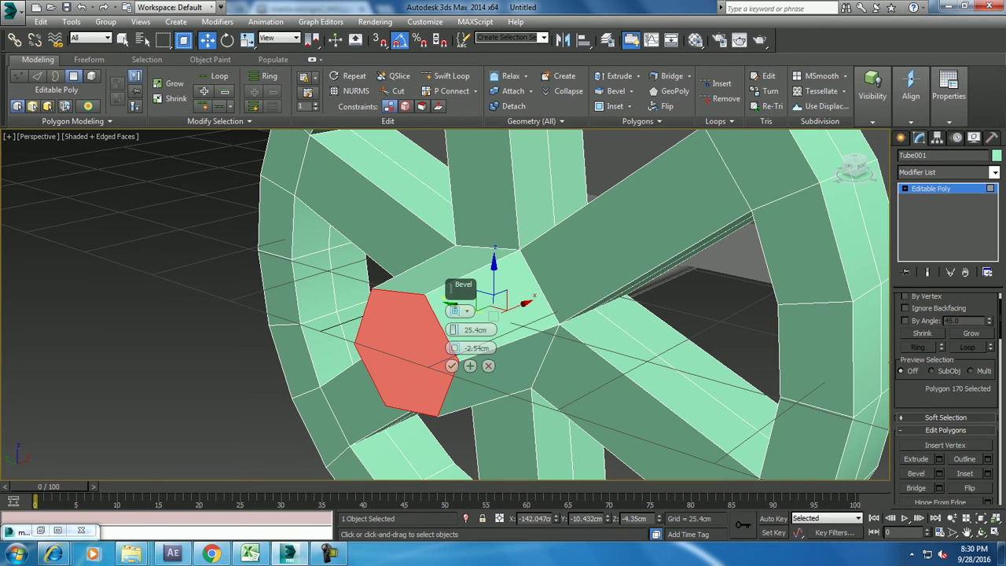
pyautogui.moveTo(454, 329); pyautogui.dragTo(454, 347)
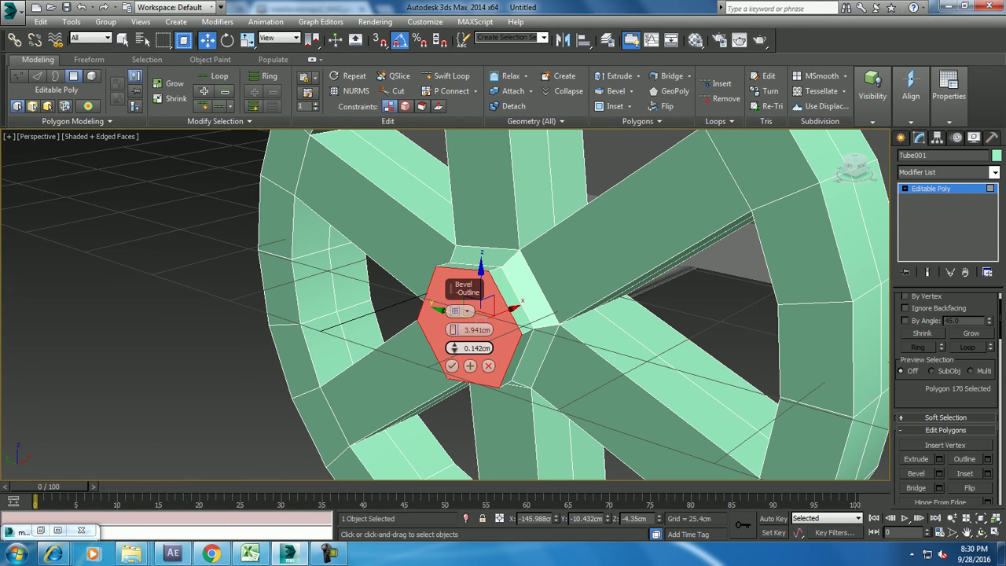
pyautogui.moveTo(453, 330); pyautogui.dragTo(454, 330)
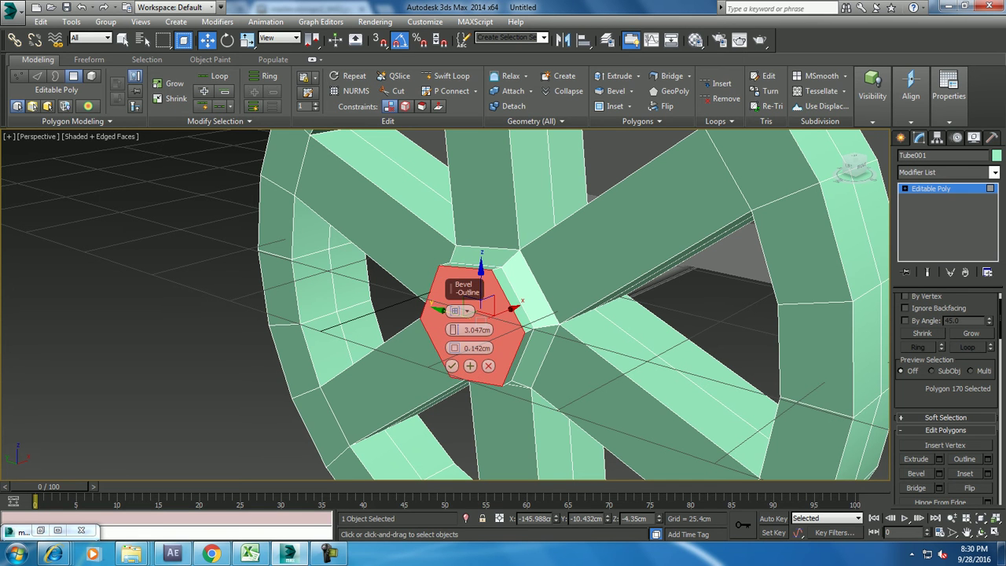
pyautogui.click(452, 365)
pyautogui.hotkey('ctrl', 'd')
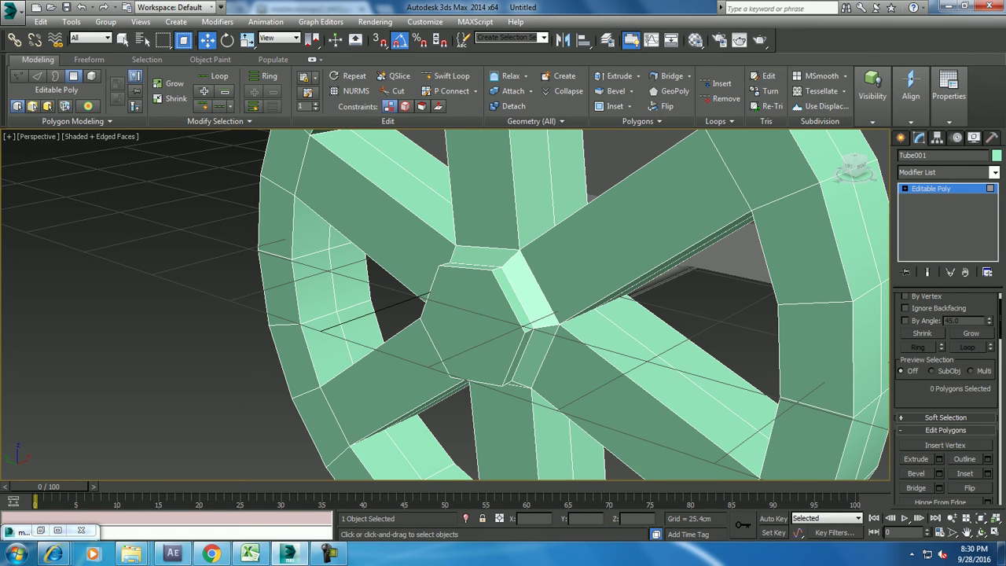
pyautogui.scroll(-5, 503, 306)
pyautogui.moveTo(503, 307)
pyautogui.keyDown('alt'); pyautogui.mouseDown(button='middle')
pyautogui.moveTo(550, 315)
pyautogui.moveTo(503, 307)
pyautogui.moveTo(613, 303)
pyautogui.mouseUp(button='middle'); pyautogui.keyUp('alt')
# - Scale the spoked wheel thinner across its width
pyautogui.press('4')
pyautogui.press('r')
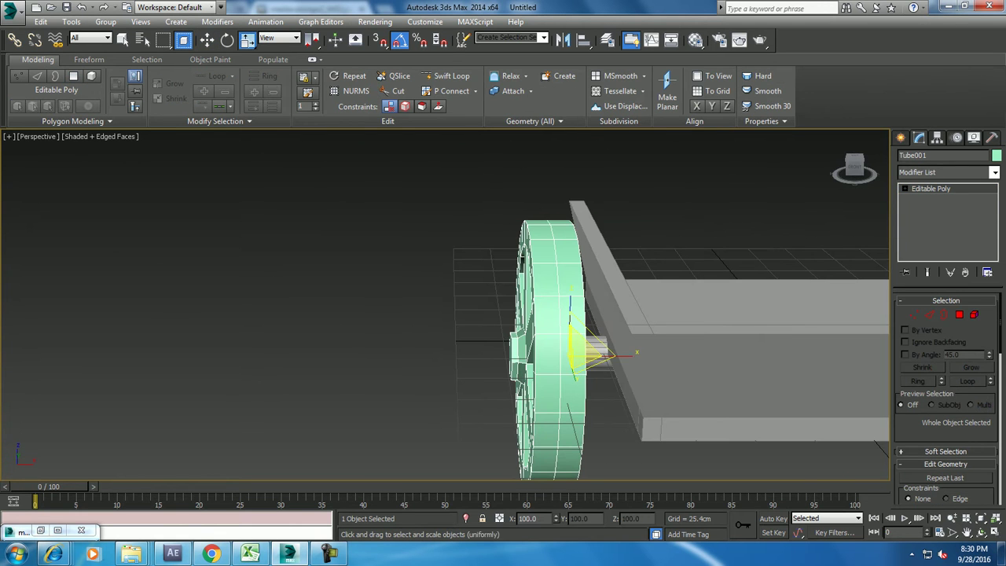
pyautogui.moveTo(571, 330); pyautogui.dragTo(571, 370)
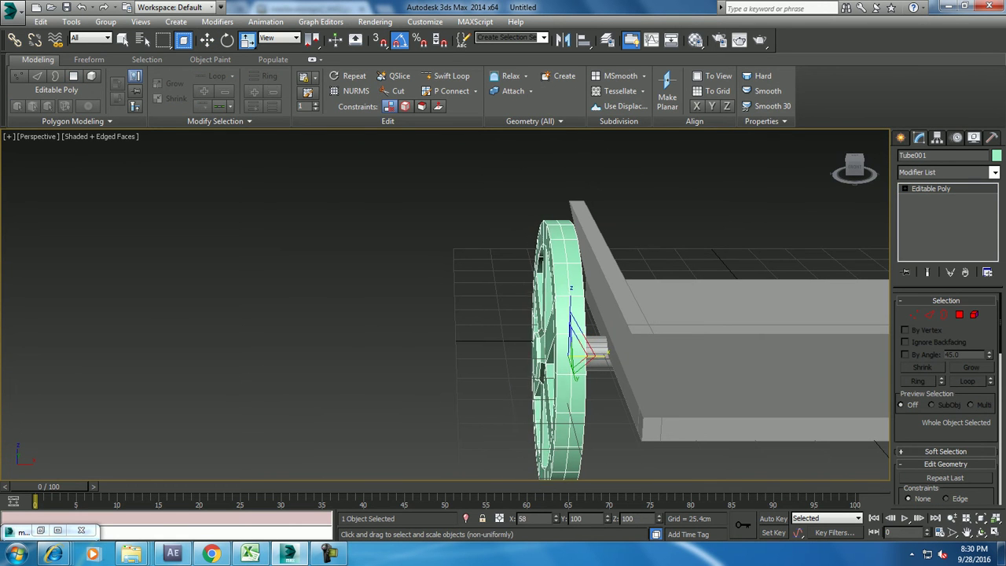
pyautogui.keyDown('alt'); pyautogui.moveTo(581, 345); pyautogui.dragTo(628, 346, button='middle'); pyautogui.keyUp('alt')
pyautogui.keyDown('alt'); pyautogui.moveTo(503, 307); pyautogui.dragTo(597, 306, button='middle'); pyautogui.keyUp('alt')
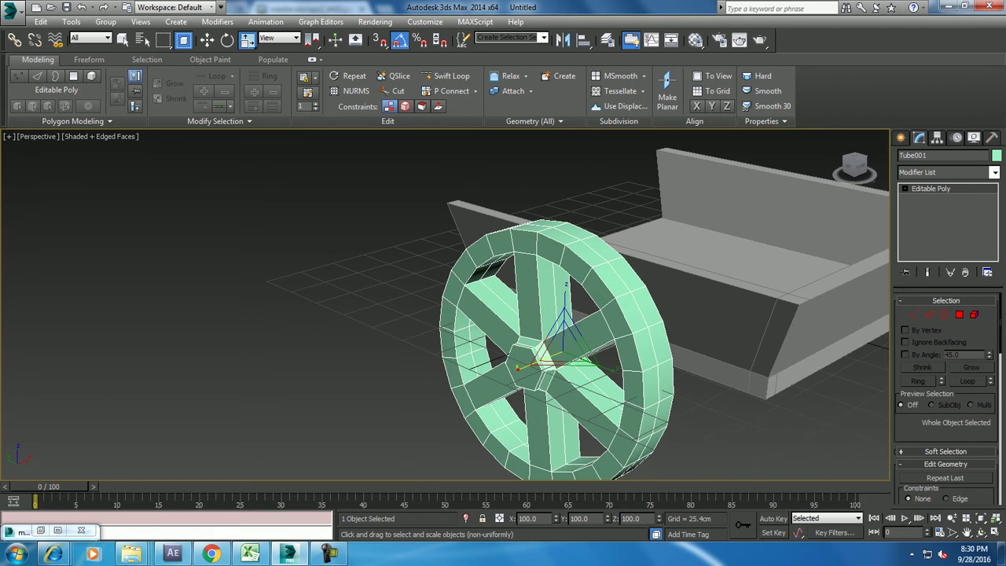
# - Shift the wheel's vertices left and slide the wheel along X to the axle's left end
pyautogui.hotkey('alt', 'w')
pyautogui.hotkey('alt', 'w')
pyautogui.scroll(3, 503, 306)
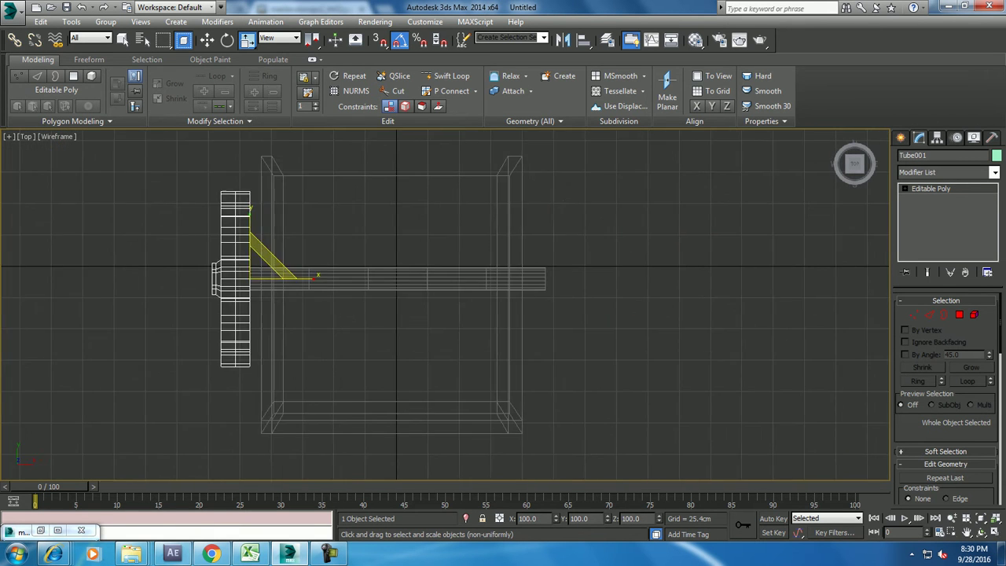
pyautogui.scroll(3, 503, 306)
pyautogui.press('1')
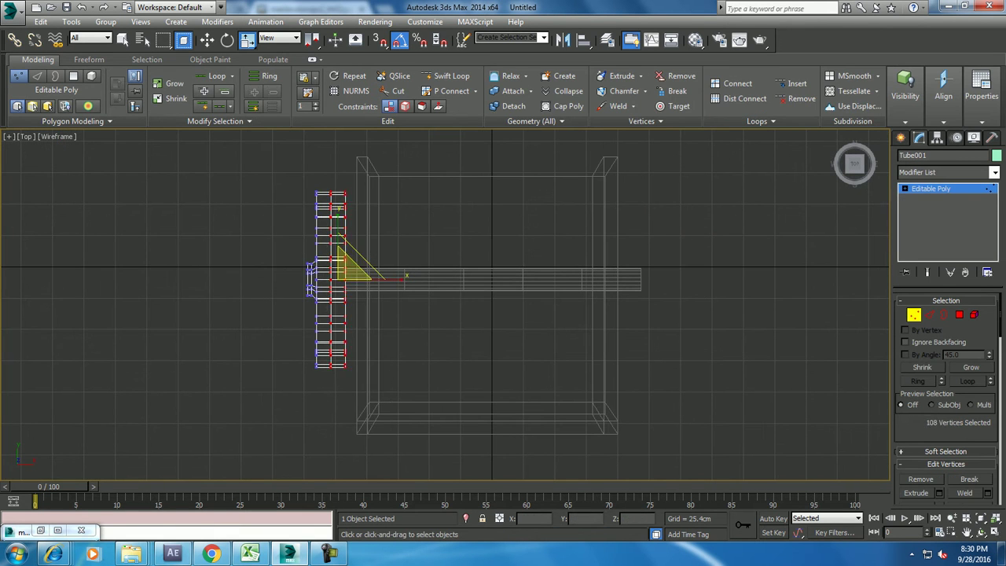
pyautogui.scroll(2, 385, 330)
pyautogui.press('w')
pyautogui.moveTo(363, 253); pyautogui.dragTo(353, 253)
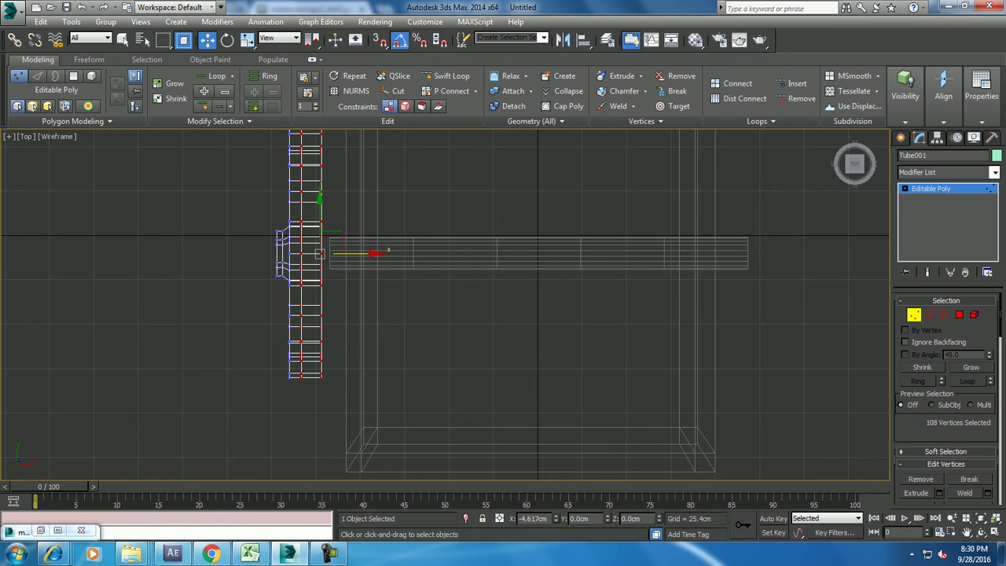
pyautogui.moveTo(503, 306); pyautogui.dragTo(515, 364, button='middle')
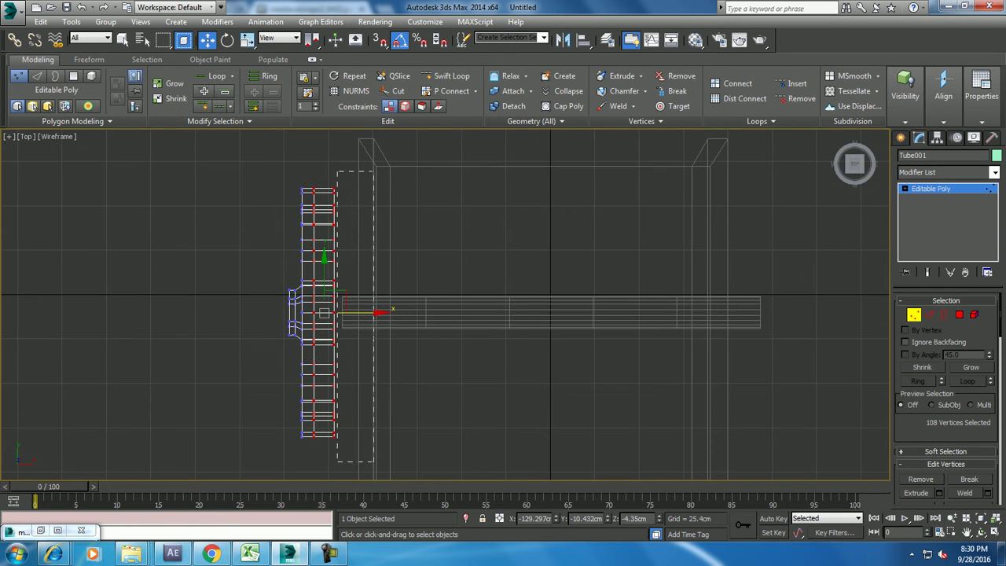
pyautogui.moveTo(366, 313); pyautogui.dragTo(359, 313)
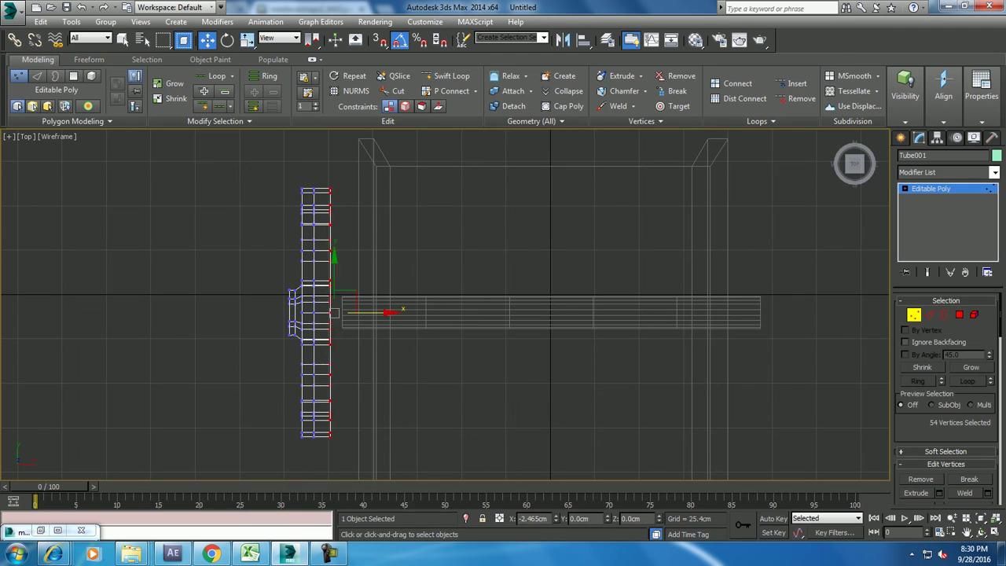
pyautogui.press('1')
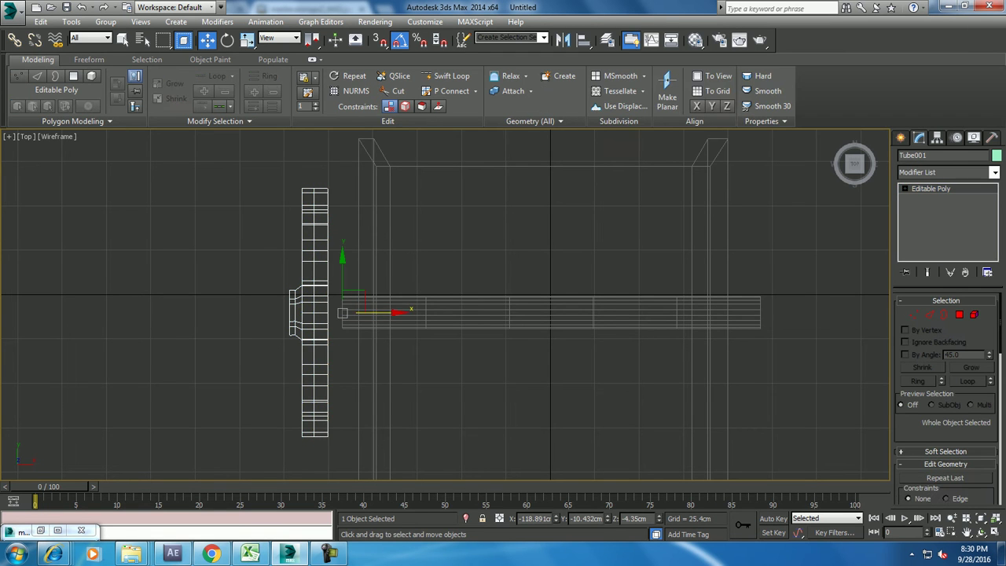
pyautogui.moveTo(389, 313); pyautogui.dragTo(410, 313)
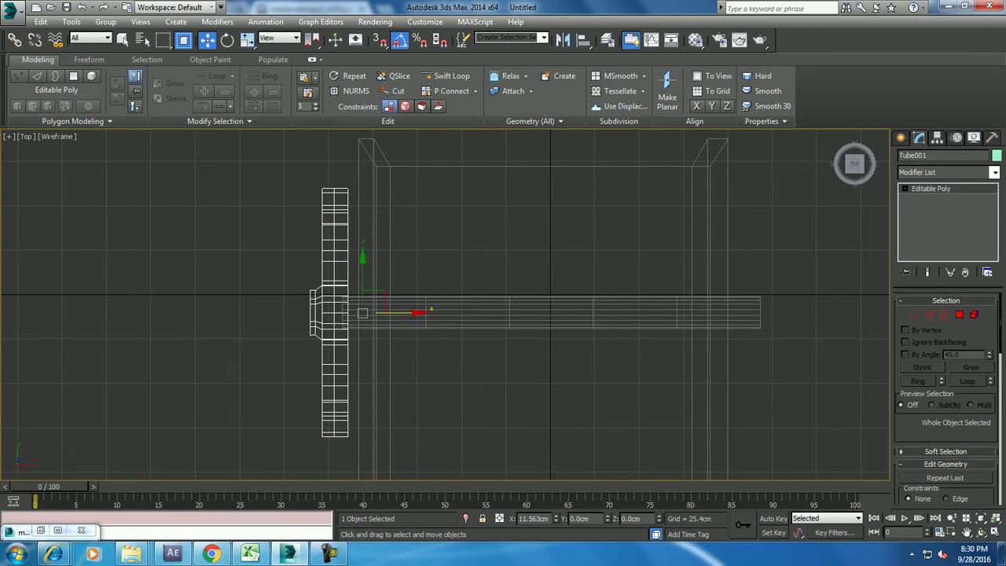
pyautogui.hotkey('alt', 'w')
pyautogui.hotkey('alt', 'w')
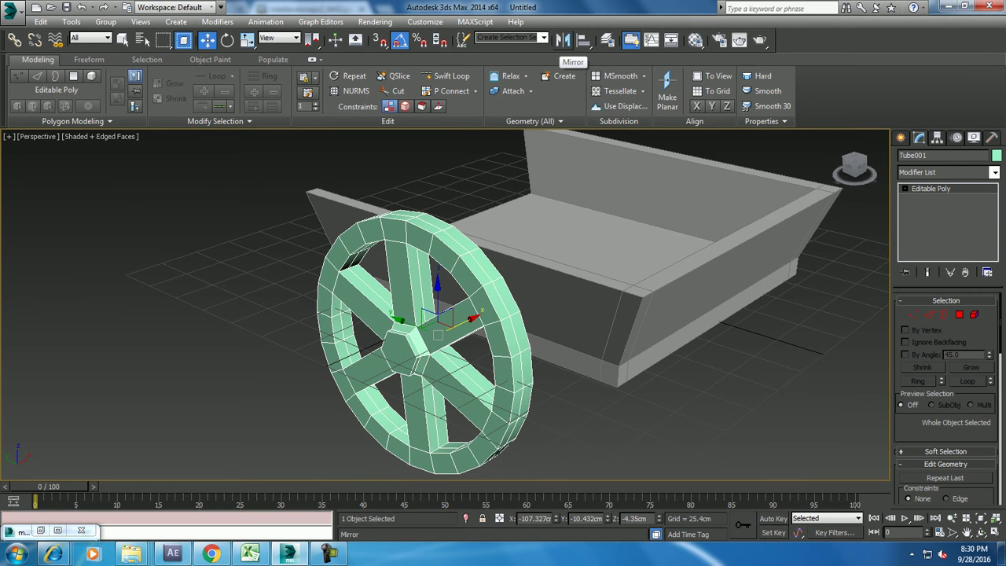
# - Mirror the wheel on the X axis as a copy
pyautogui.click(563, 39)
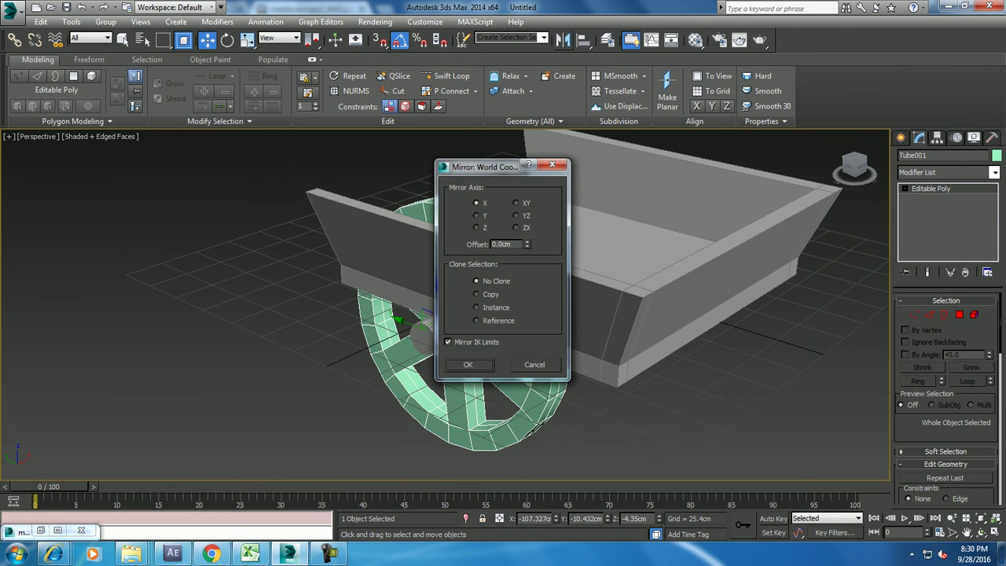
pyautogui.click(477, 294)
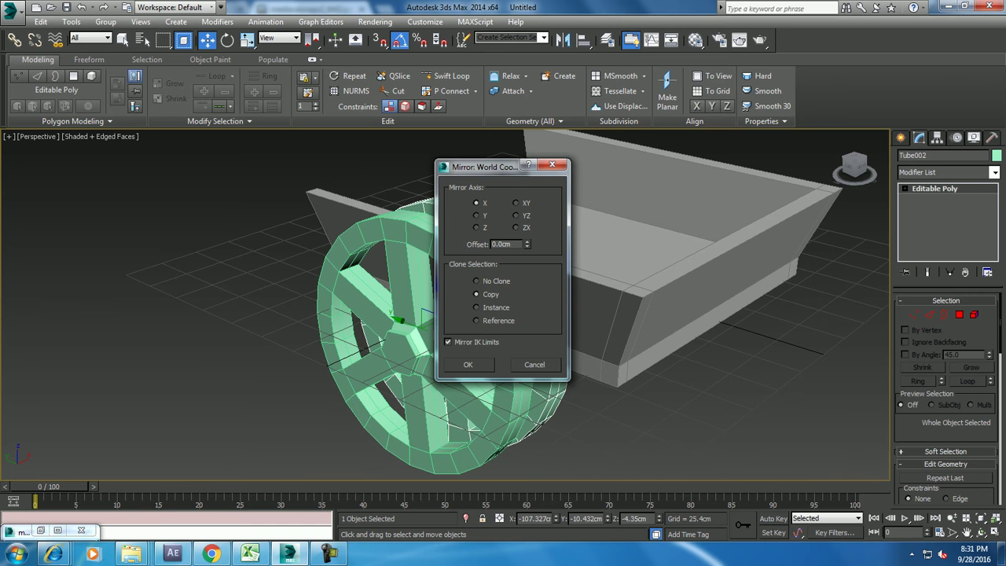
pyautogui.click(468, 364)
pyautogui.moveTo(503, 314)
pyautogui.keyDown('alt'); pyautogui.mouseDown(button='middle')
pyautogui.moveTo(503, 236)
pyautogui.moveTo(440, 346)
pyautogui.mouseUp(button='middle'); pyautogui.keyUp('alt')
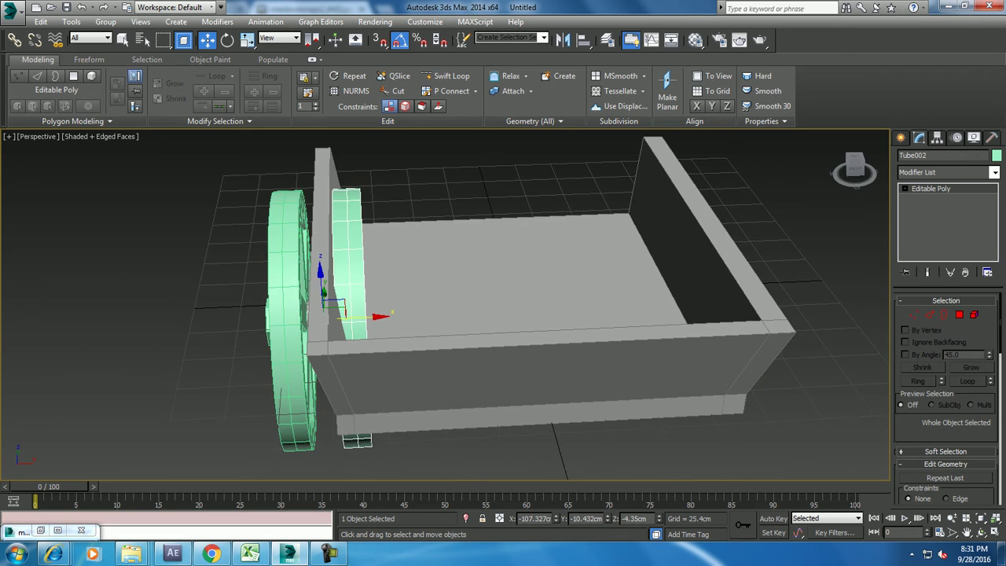
# - Move the copied wheel Tube002 along X to the axle's right end in the Top view
pyautogui.moveTo(377, 316); pyautogui.dragTo(535, 319)
pyautogui.hotkey('alt', 'w')
pyautogui.moveTo(220, 212)
pyautogui.keyDown('alt'); pyautogui.mouseDown(button='middle')
pyautogui.moveTo(283, 224)
pyautogui.moveTo(260, 224)
pyautogui.mouseUp(button='middle'); pyautogui.keyUp('alt')
pyautogui.press('t')
pyautogui.hotkey('alt', 'w')
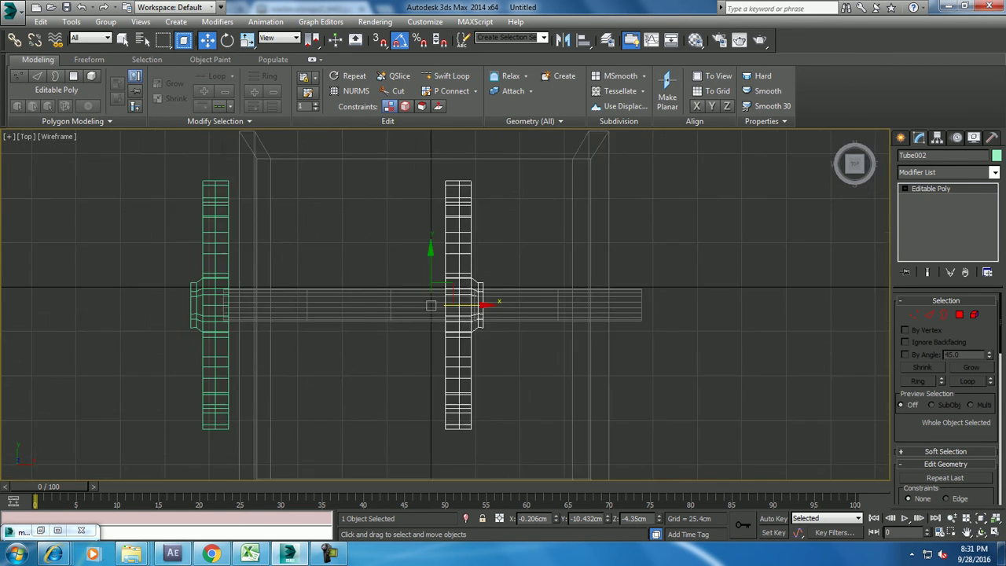
pyautogui.moveTo(417, 295)
pyautogui.mouseDown()
pyautogui.moveTo(617, 295)
pyautogui.moveTo(567, 295)
pyautogui.moveTo(584, 295)
pyautogui.mouseUp()
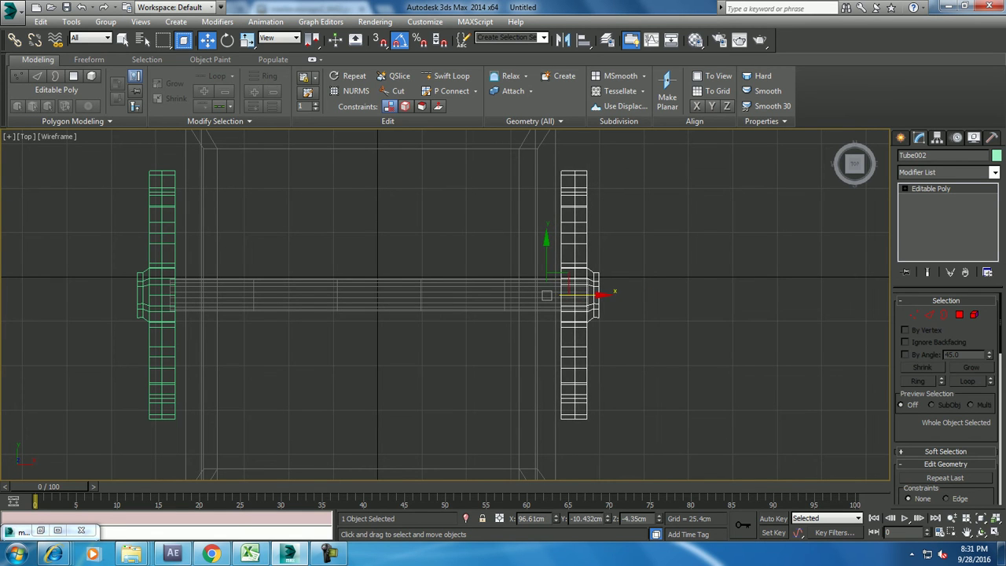
pyautogui.click(440, 369)
pyautogui.click(441, 297)
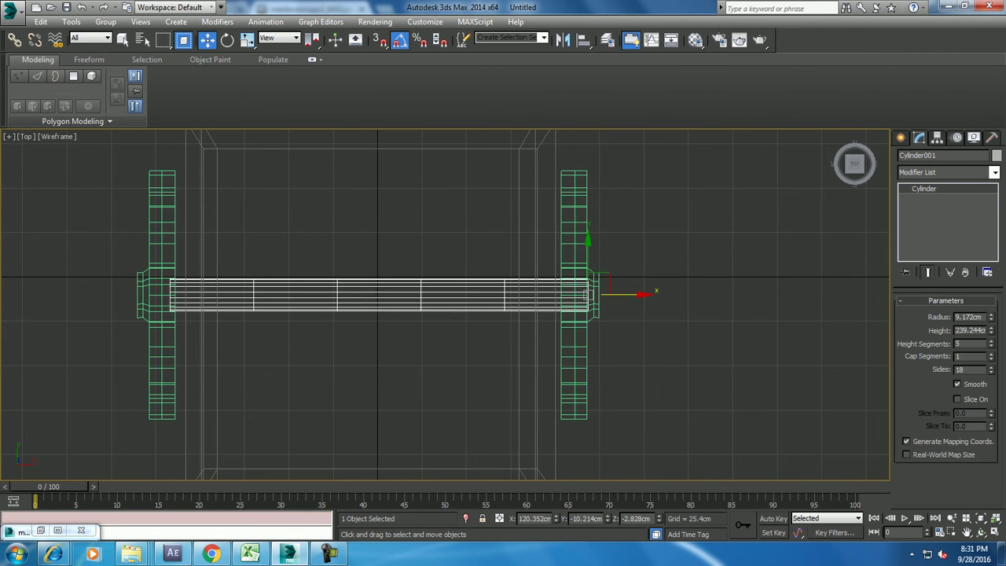
# - Convert Cylinder001 to Editable Poly and pull its right-end vertices left to meet the wheel
pyautogui.rightClick(924, 189)
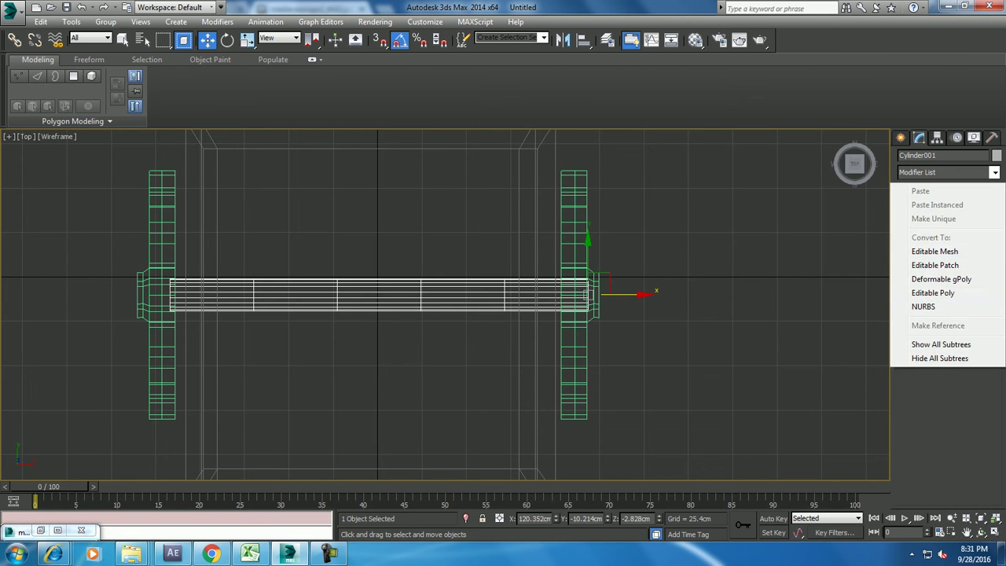
pyautogui.click(933, 292)
pyautogui.click(913, 315)
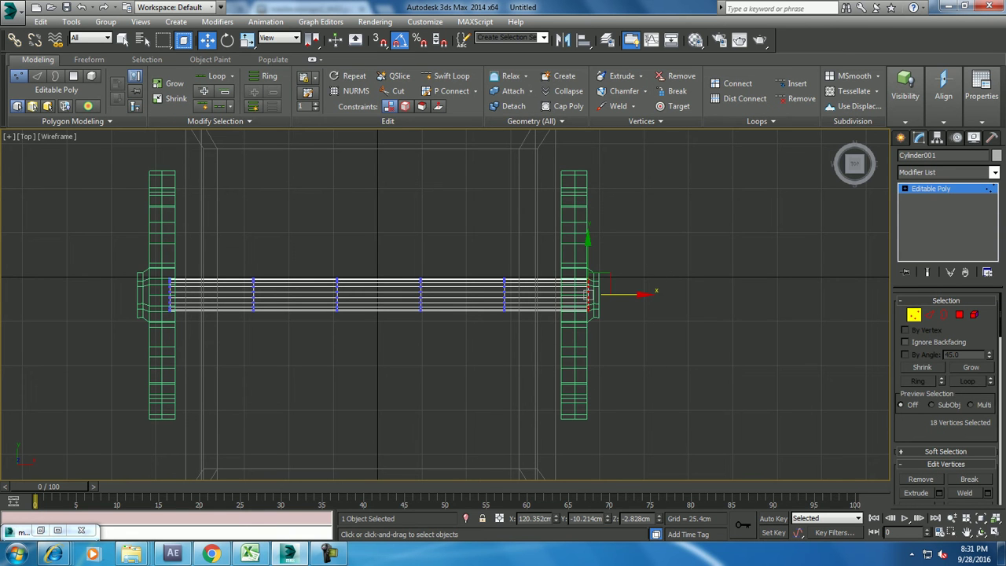
pyautogui.moveTo(611, 294); pyautogui.dragTo(588, 294)
pyautogui.hotkey('ctrl', 'd')
pyautogui.hotkey('alt', '2')
pyautogui.hotkey('alt', 'w')
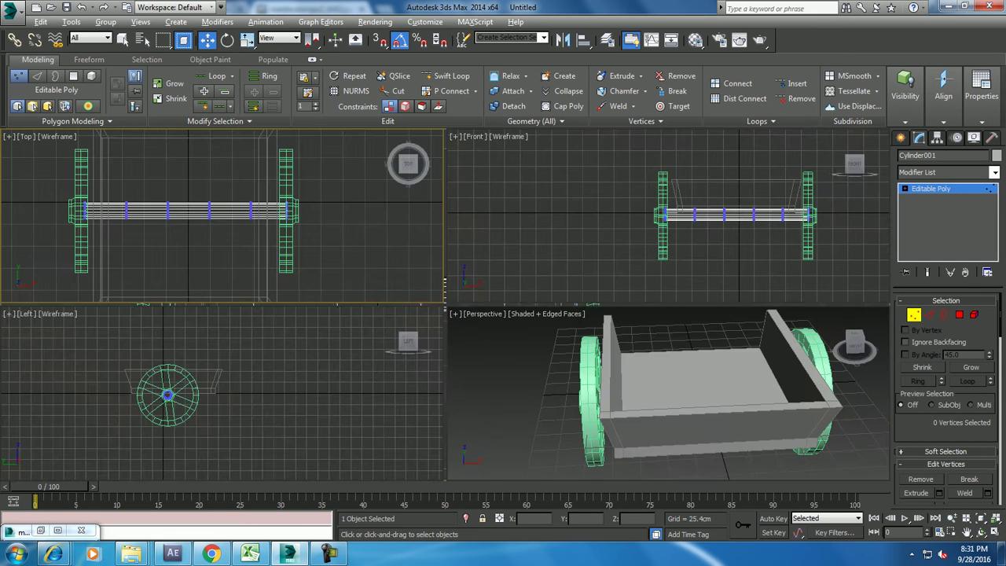
pyautogui.hotkey('alt', 'w')
pyautogui.keyDown('alt'); pyautogui.moveTo(476, 326); pyautogui.dragTo(524, 332, button='middle'); pyautogui.keyUp('alt')
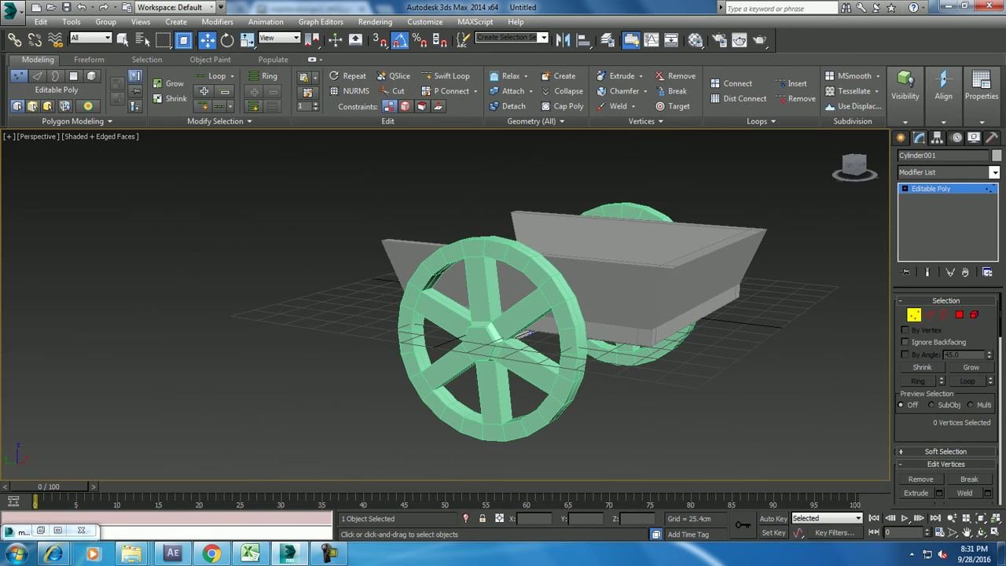
pyautogui.press('1')
pyautogui.hotkey('ctrl', 'a')
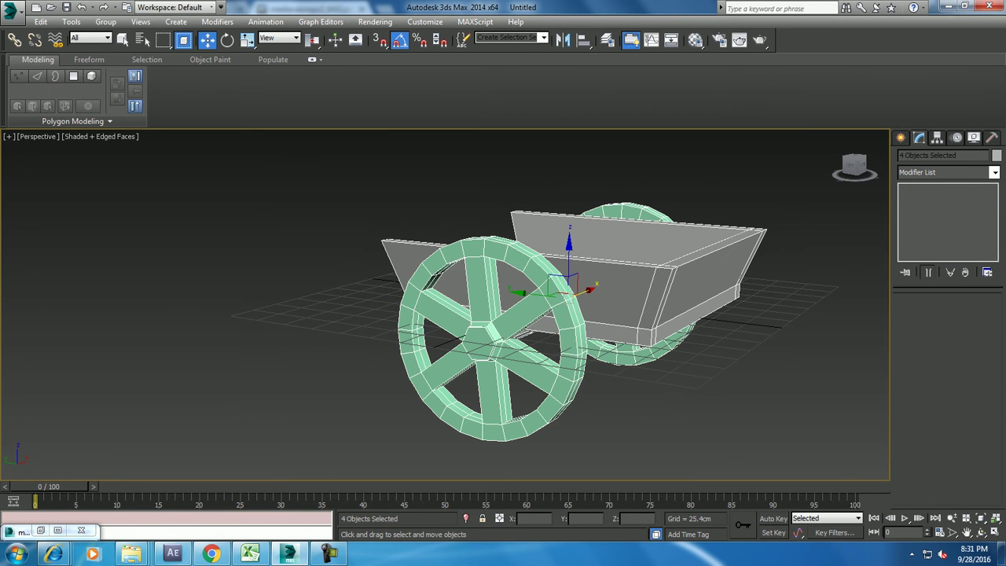
# - Apply grey as the object colour to the tray, both wheels and the axle
pyautogui.click(996, 155)
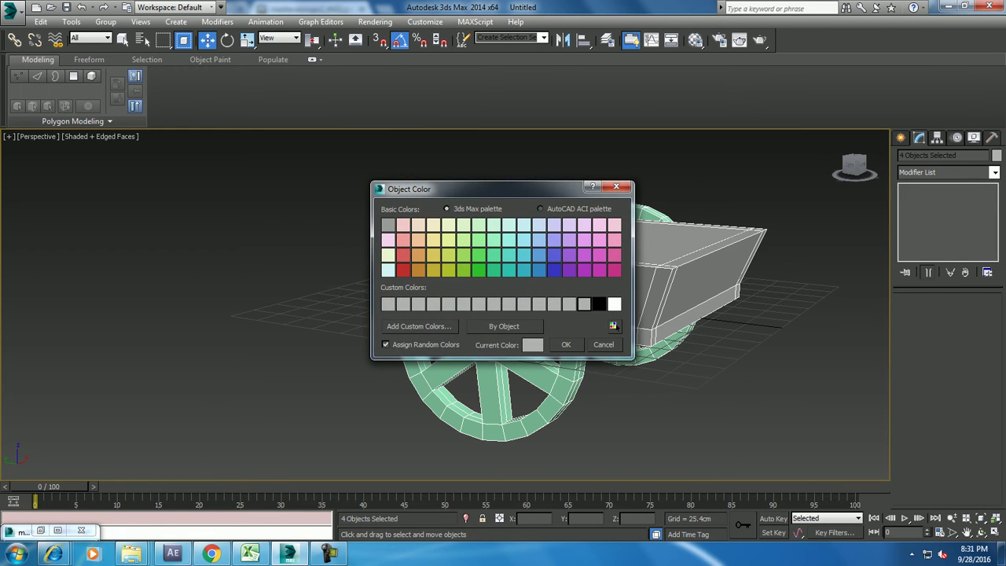
pyautogui.press('Return')
pyautogui.keyDown('alt'); pyautogui.moveTo(445, 306); pyautogui.dragTo(432, 303, button='middle'); pyautogui.keyUp('alt')
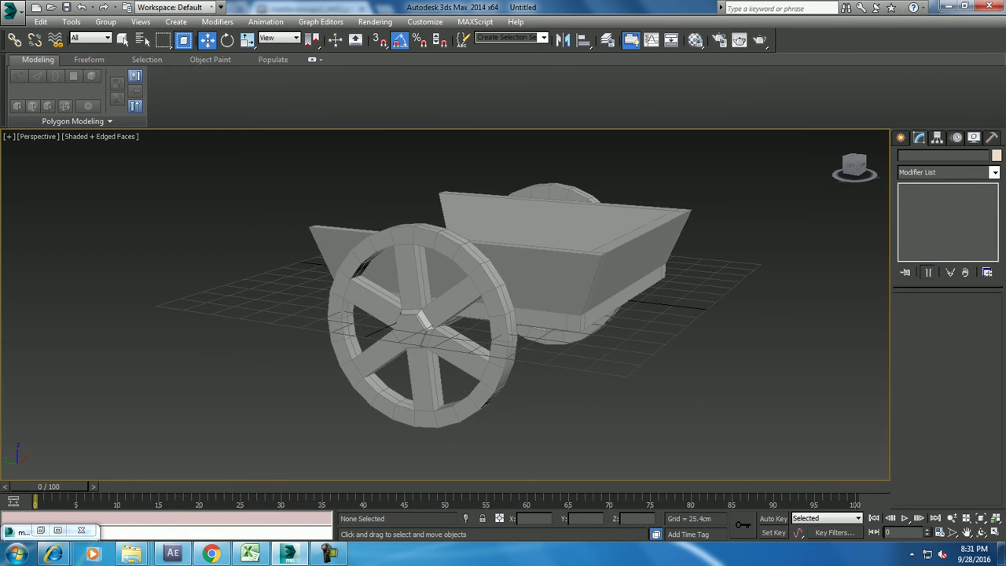
pyautogui.click(550, 236)
pyautogui.click(428, 377)
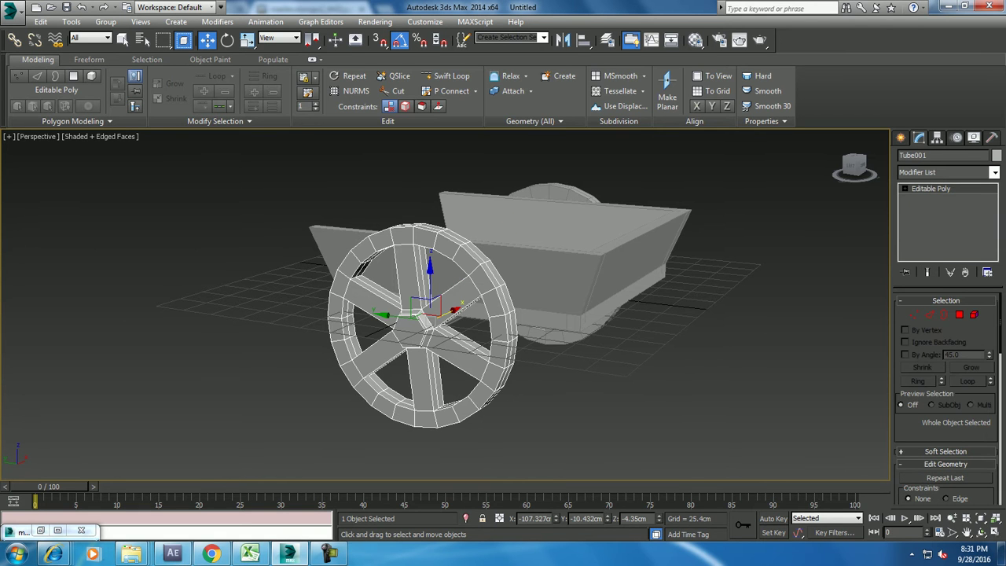
pyautogui.keyDown('alt'); pyautogui.moveTo(440, 314); pyautogui.dragTo(503, 307, button='middle'); pyautogui.keyUp('alt')
# - Delete the back wheel, Tube002
pyautogui.click(235, 409)
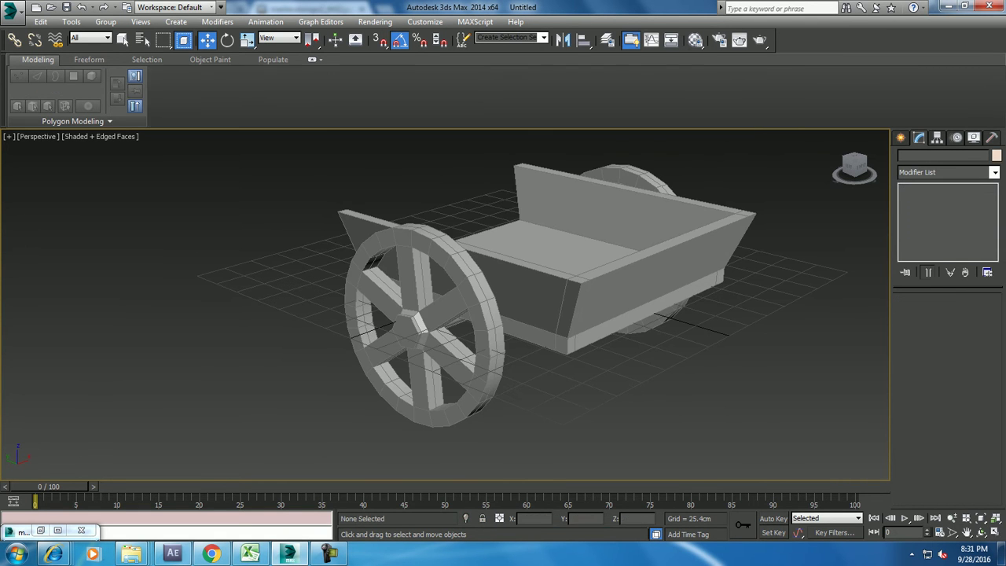
pyautogui.click(621, 179)
pyautogui.press('Delete')
# - Frame the front wheel in the maximized side view and cut loops across its spokes
pyautogui.hotkey('alt', 'w')
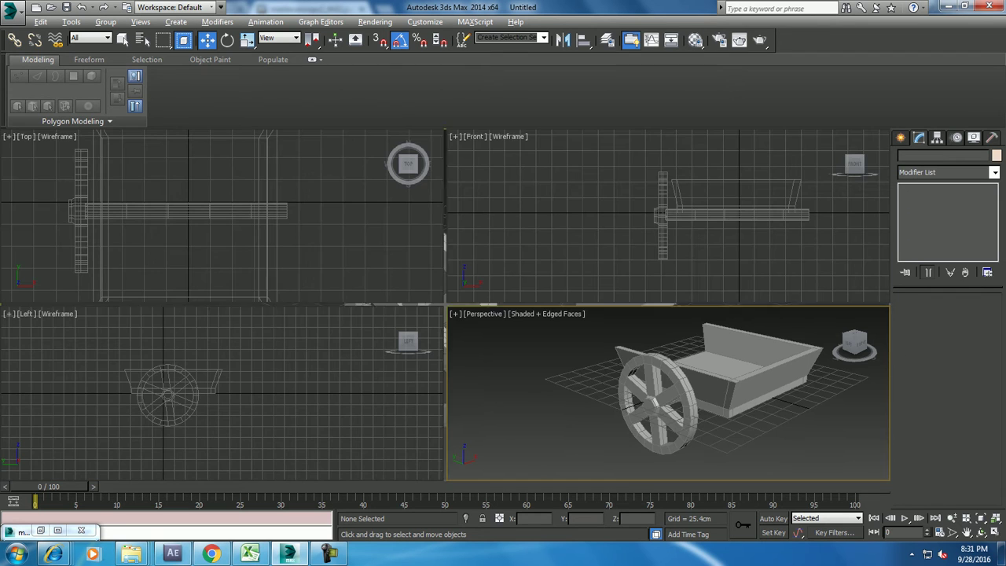
pyautogui.click(236, 393)
pyautogui.hotkey('alt', 'w')
pyautogui.scroll(3, 458, 460)
pyautogui.scroll(-1, 458, 315)
pyautogui.click(377, 259)
pyautogui.press('z')
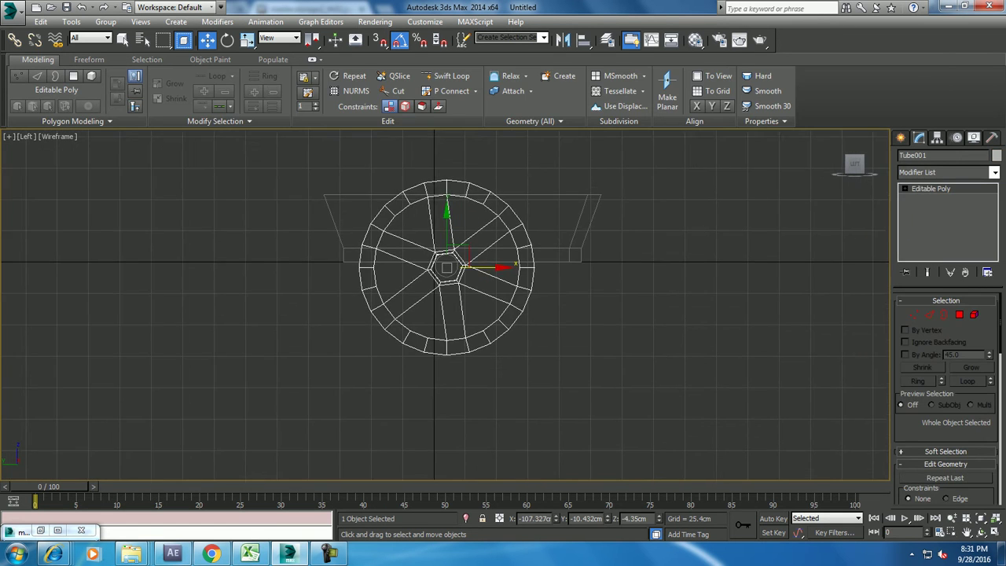
pyautogui.moveTo(447, 299); pyautogui.dragTo(435, 303, button='middle')
pyautogui.click(448, 76)
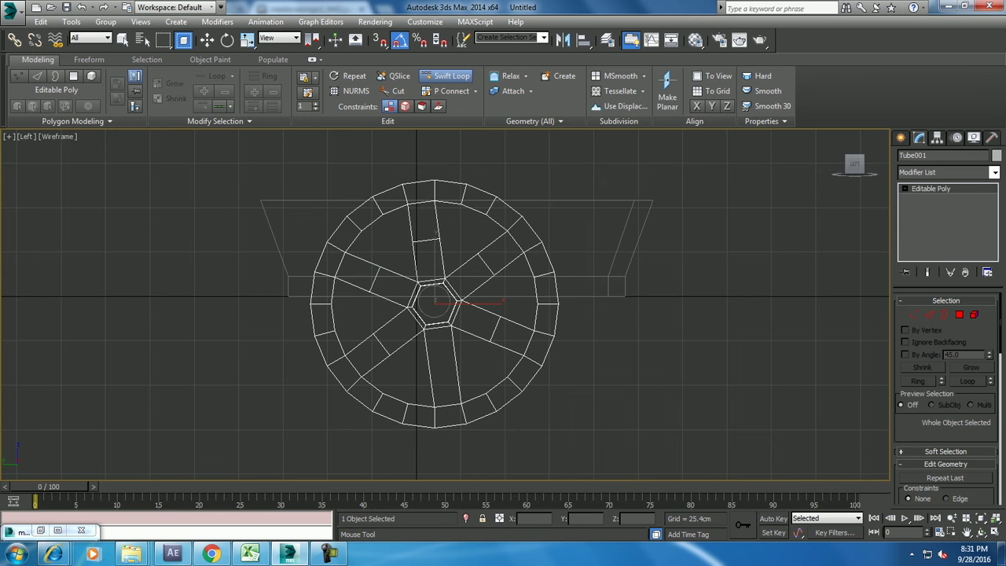
pyautogui.press('w')
# - Scale the top and right spokes' outer vertices inward to narrow them
pyautogui.scroll(4, 417, 267)
pyautogui.press('1')
pyautogui.moveTo(393, 187)
pyautogui.mouseDown()
pyautogui.moveTo(472, 224)
pyautogui.moveTo(431, 201)
pyautogui.mouseUp()
pyautogui.press('r')
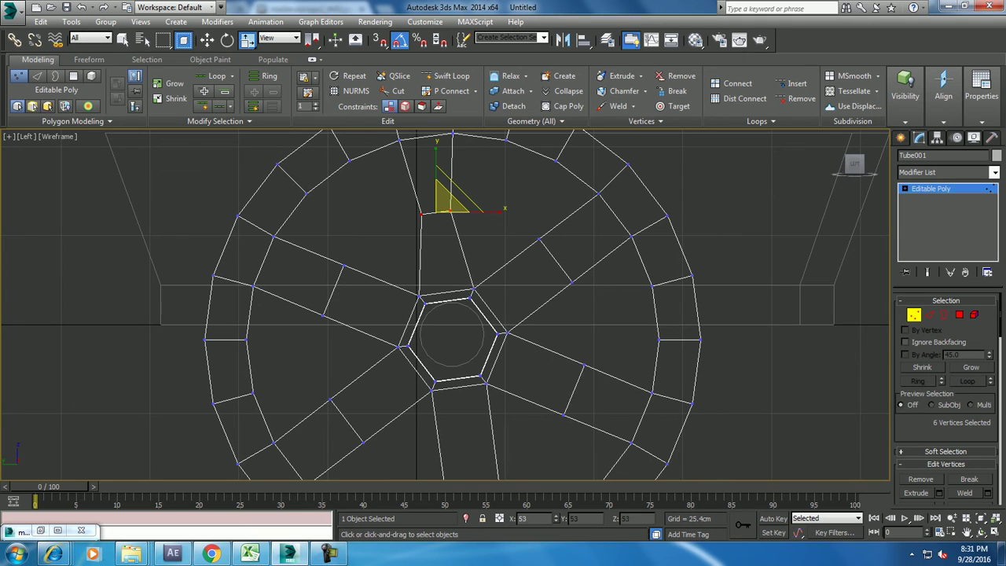
pyautogui.moveTo(580, 222); pyautogui.dragTo(502, 305)
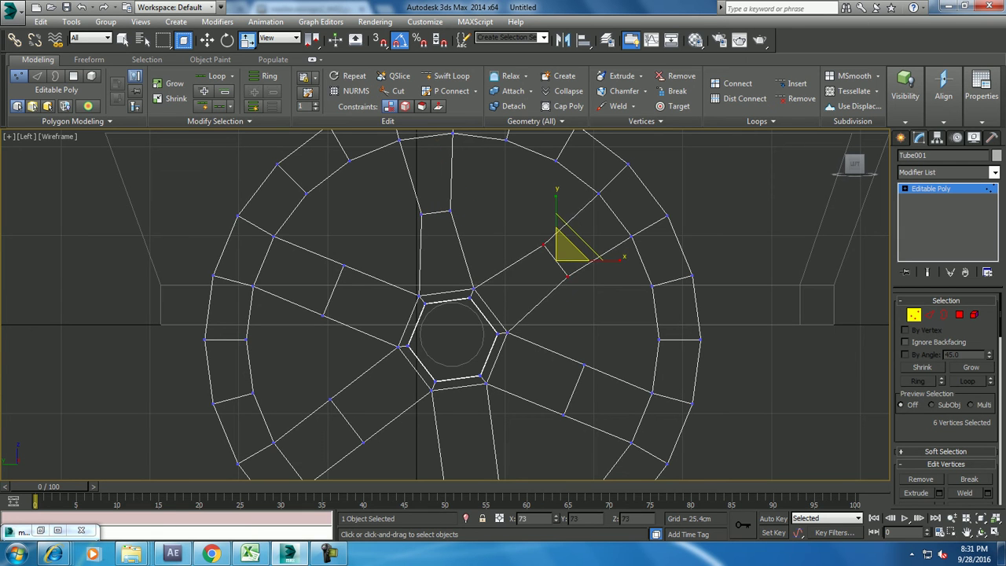
pyautogui.moveTo(550, 259); pyautogui.dragTo(540, 185, button='middle')
pyautogui.moveTo(553, 308); pyautogui.dragTo(585, 349)
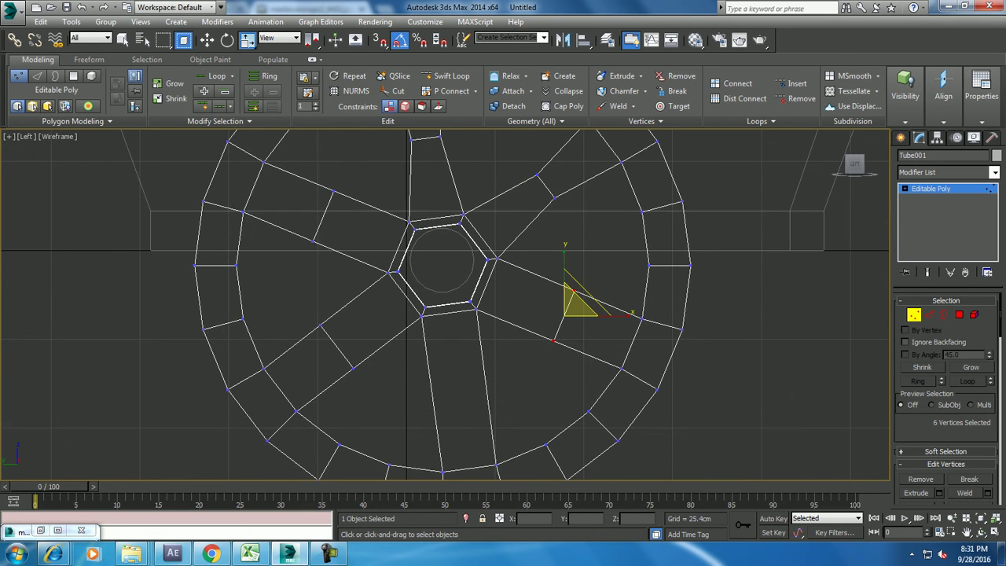
pyautogui.moveTo(580, 300); pyautogui.dragTo(582, 318)
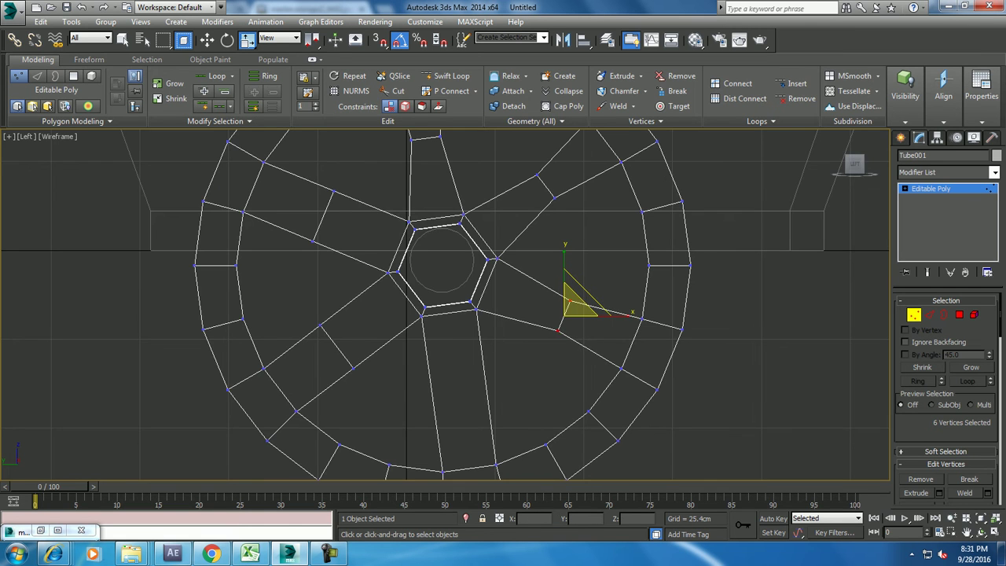
pyautogui.moveTo(550, 315); pyautogui.dragTo(505, 267, button='middle')
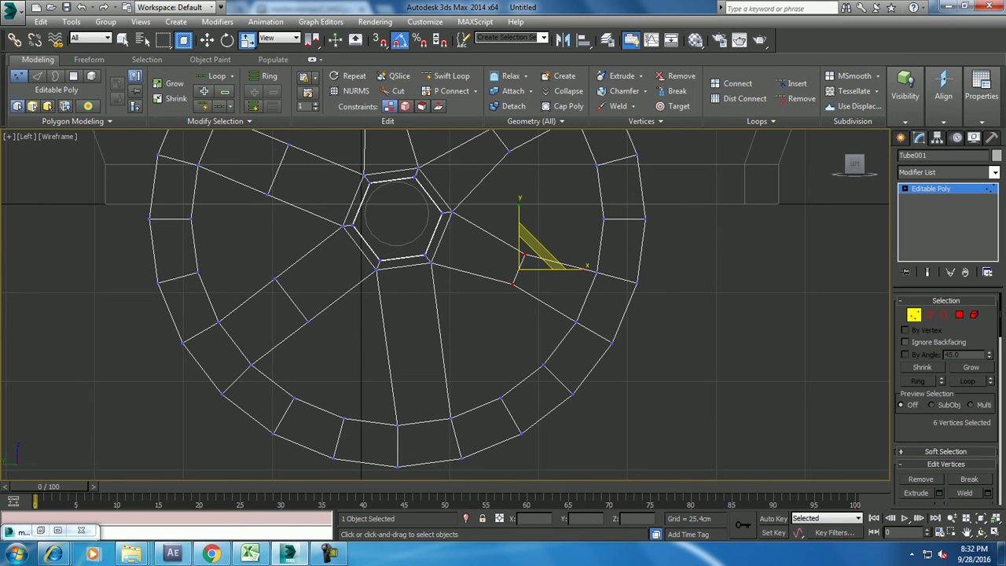
# - Narrow the bottom spoke's outer end by scaling its vertices inward
pyautogui.click(447, 75)
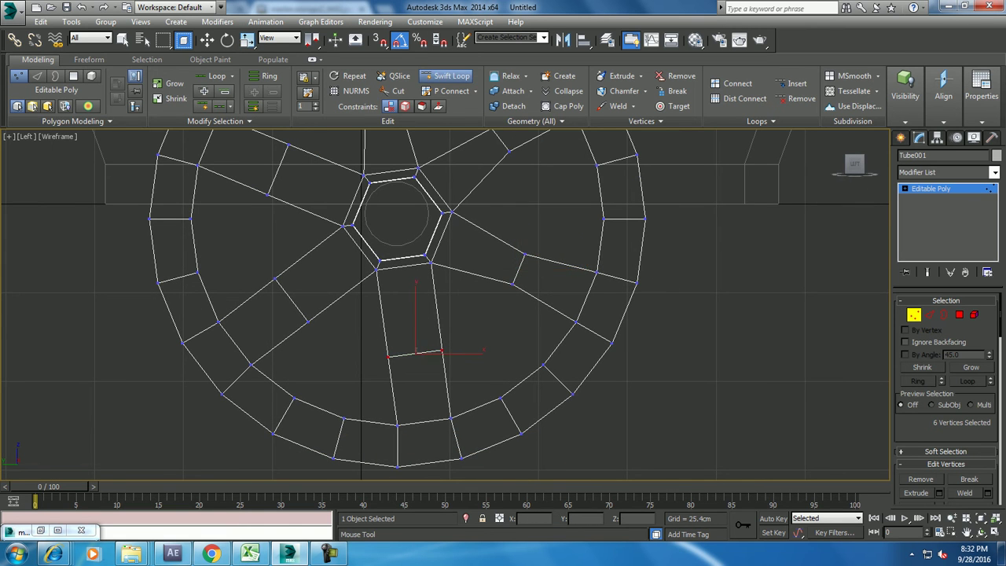
pyautogui.press('w')
pyautogui.press('1')
pyautogui.hotkey('ctrl', 'd')
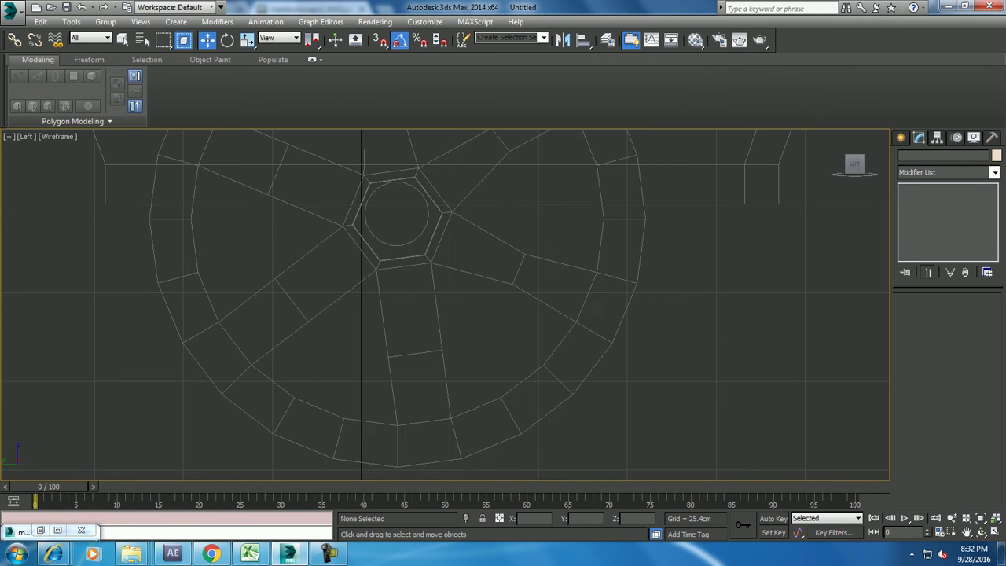
pyautogui.hotkey('ctrl', 'z')
pyautogui.press('r')
pyautogui.moveTo(425, 345); pyautogui.dragTo(405, 350)
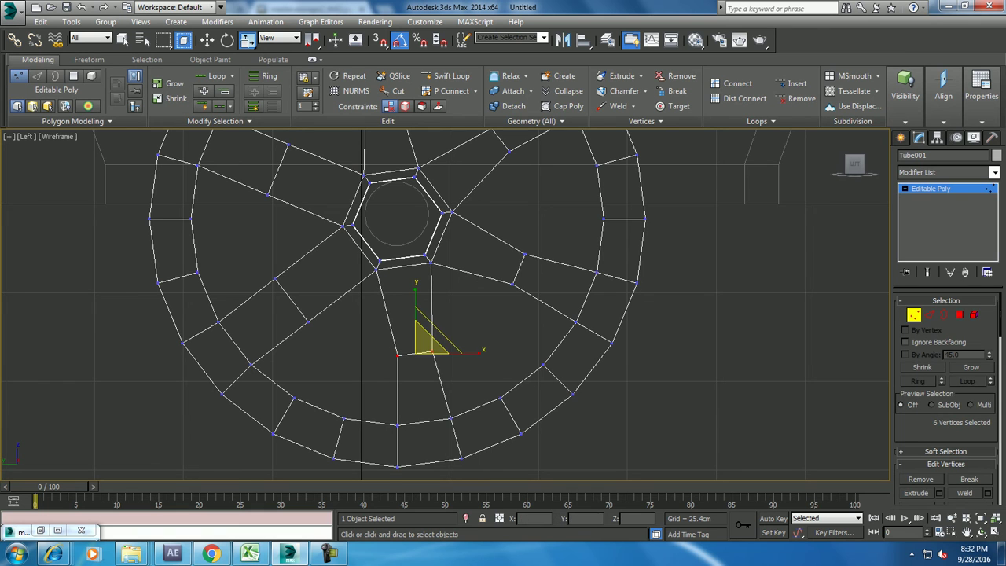
# - Select the lower-left and upper-left spokes' outer vertices, then view the wheel in Perspective
pyautogui.moveTo(263, 271); pyautogui.dragTo(318, 330)
pyautogui.moveTo(472, 314); pyautogui.dragTo(491, 397, button='middle')
pyautogui.moveTo(255, 195); pyautogui.dragTo(333, 297)
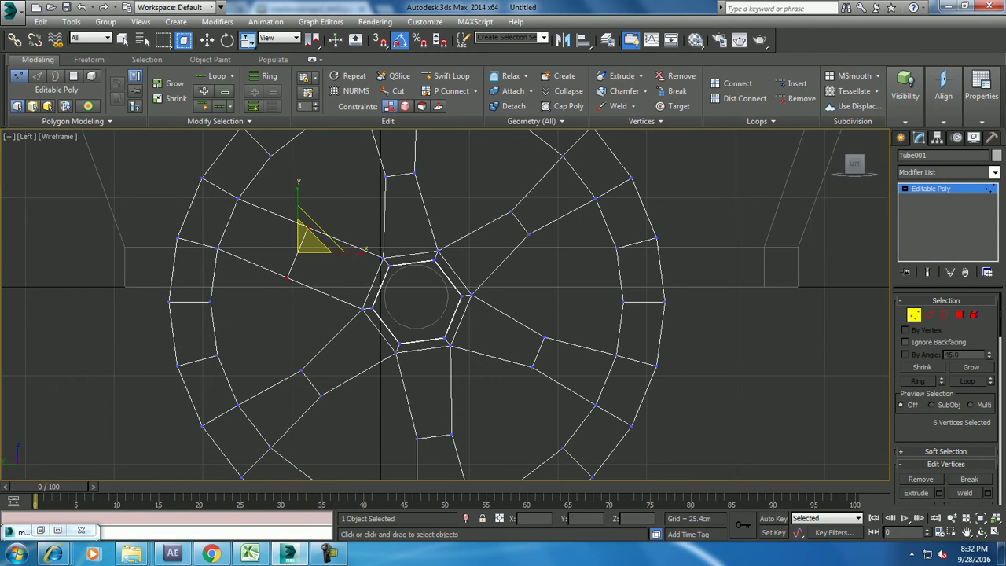
pyautogui.scroll(-5, 403, 303)
pyautogui.hotkey('alt', 'w')
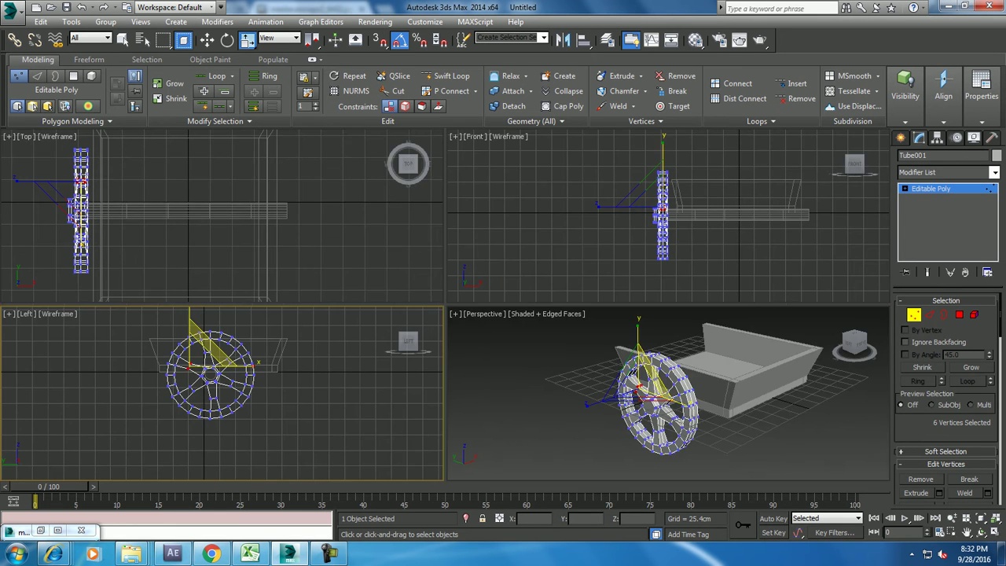
pyautogui.hotkey('alt', 'w')
pyautogui.scroll(-4, 450, 317)
pyautogui.moveTo(472, 275); pyautogui.dragTo(490, 276, button='middle')
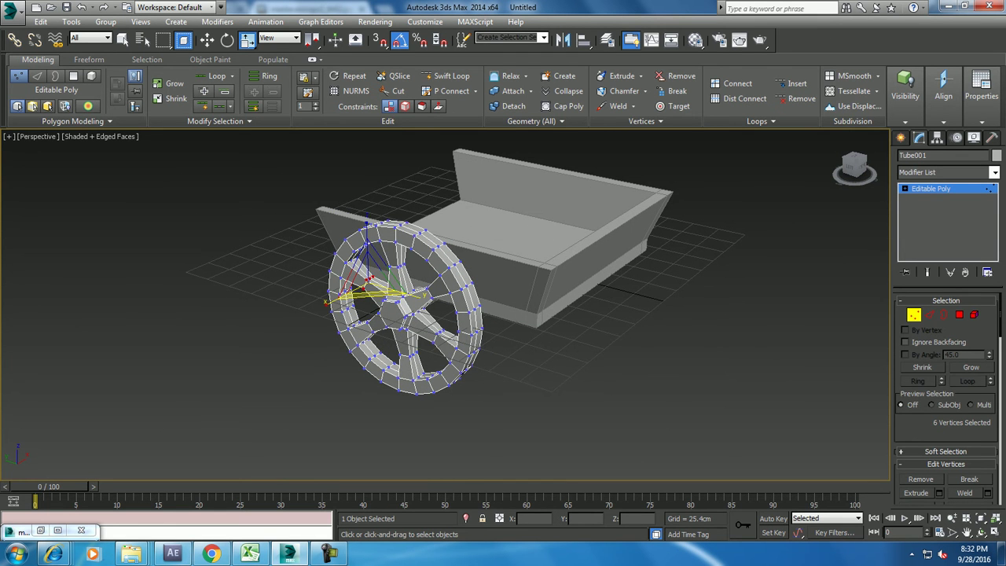
# - Make a mirrored copy of the front wheel
pyautogui.press('1')
pyautogui.press('r')
pyautogui.click(562, 39)
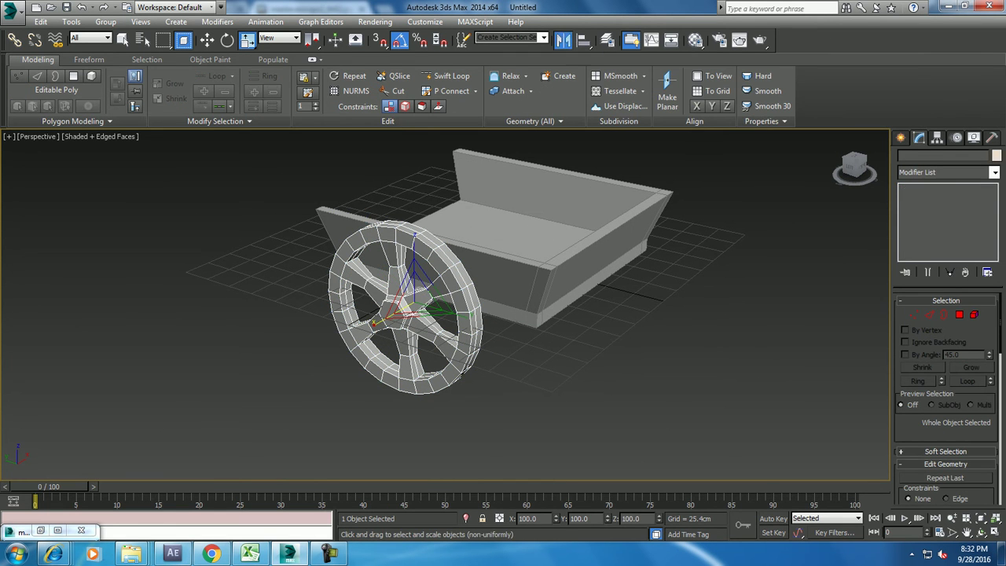
pyautogui.press('Return')
# - Move the second wheel along X to the cart's opposite side in the Top view
pyautogui.moveTo(503, 314)
pyautogui.keyDown('alt'); pyautogui.mouseDown(button='middle')
pyautogui.moveTo(448, 283)
pyautogui.moveTo(472, 315)
pyautogui.mouseUp(button='middle'); pyautogui.keyUp('alt')
pyautogui.hotkey('alt', 'w')
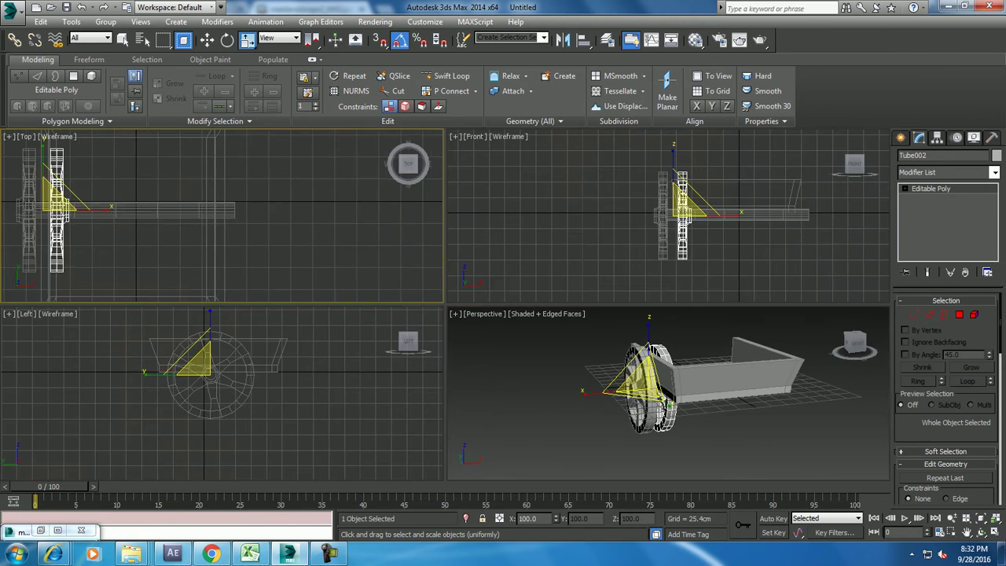
pyautogui.hotkey('alt', 'w')
pyautogui.press('w')
pyautogui.moveTo(146, 271); pyautogui.dragTo(504, 271)
pyautogui.hotkey('alt', 'w')
pyautogui.click(550, 440)
pyautogui.hotkey('alt', 'w')
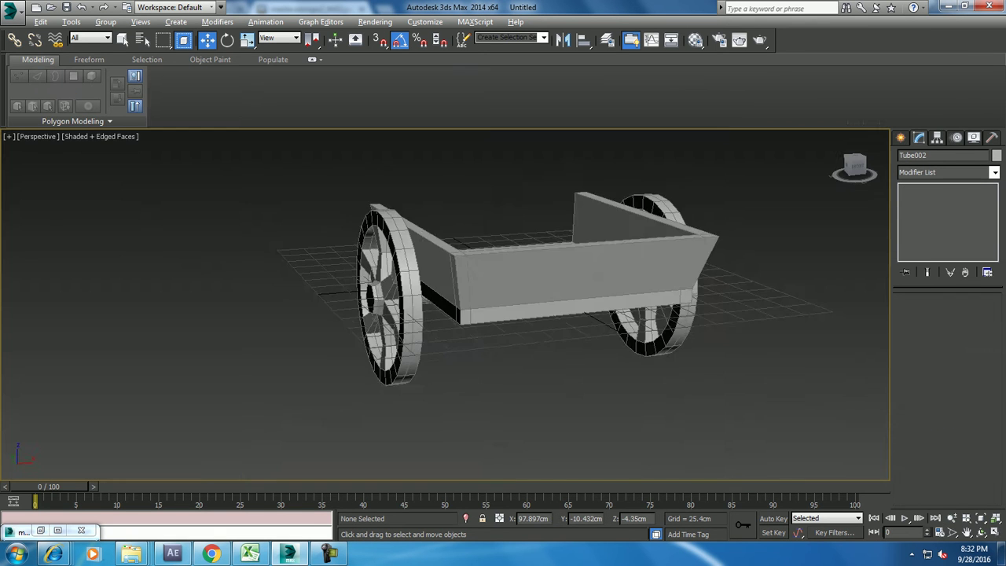
pyautogui.keyDown('alt'); pyautogui.moveTo(503, 315); pyautogui.dragTo(472, 306, button='middle'); pyautogui.keyUp('alt')
# - Compare the cart with the reference photo, zooming in on the front wheel Tube001
pyautogui.click(41, 530)
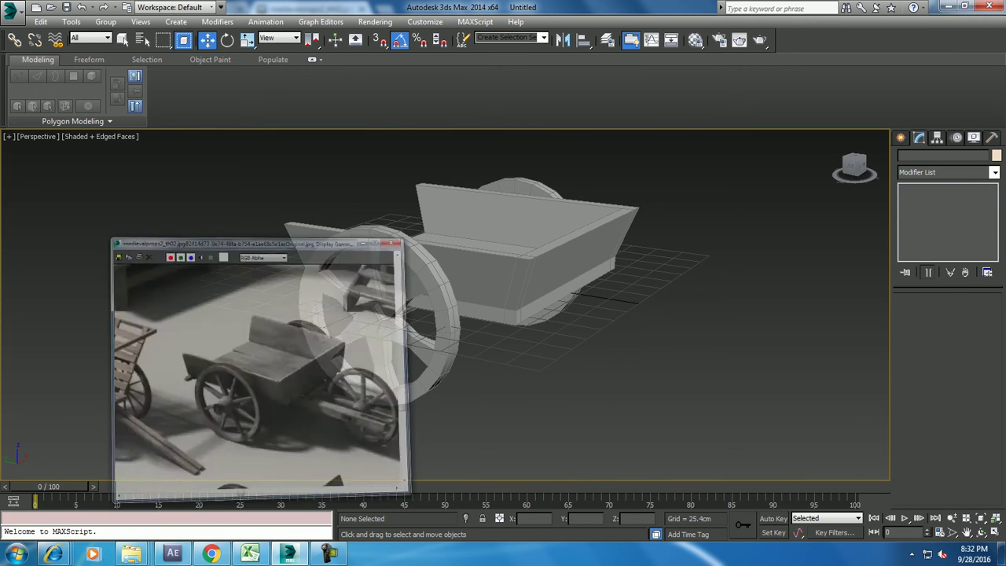
pyautogui.click(498, 138)
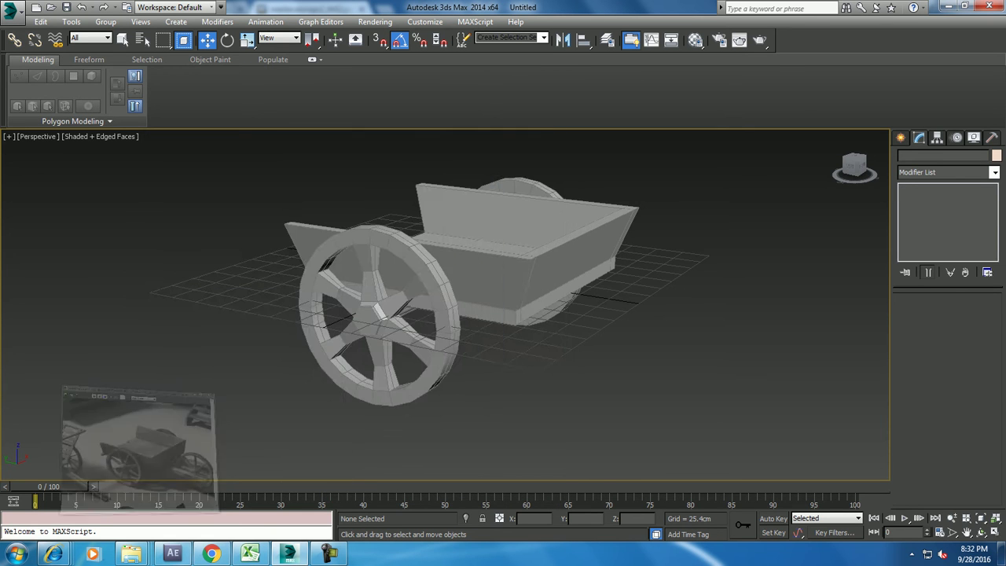
pyautogui.keyDown('alt'); pyautogui.moveTo(472, 315); pyautogui.dragTo(441, 299, button='middle'); pyautogui.keyUp('alt')
pyautogui.click(382, 292)
pyautogui.press('z')
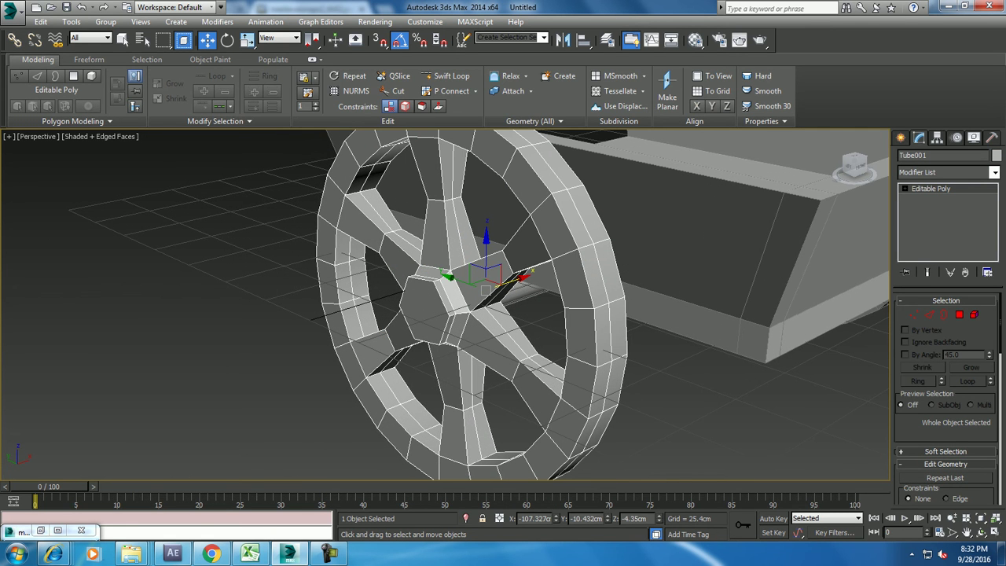
pyautogui.hotkey('shift', 'z')
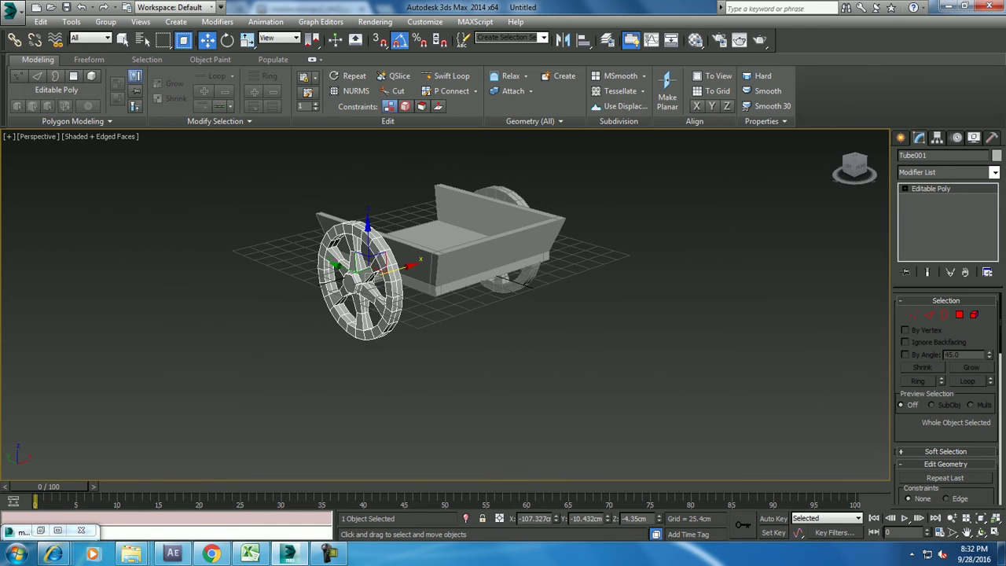
pyautogui.click(40, 530)
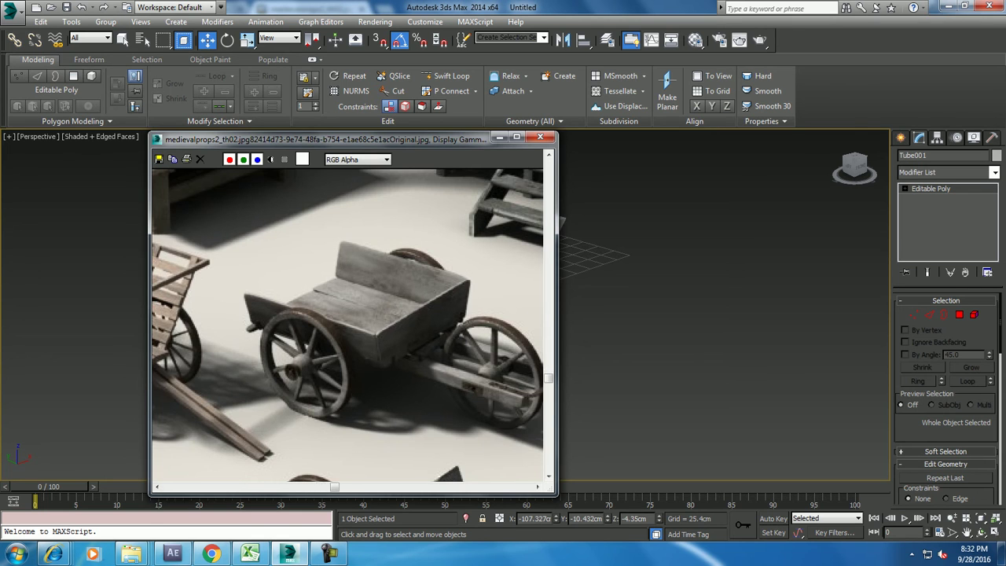
pyautogui.moveTo(353, 330); pyautogui.dragTo(308, 313, button='middle')
pyautogui.click(500, 138)
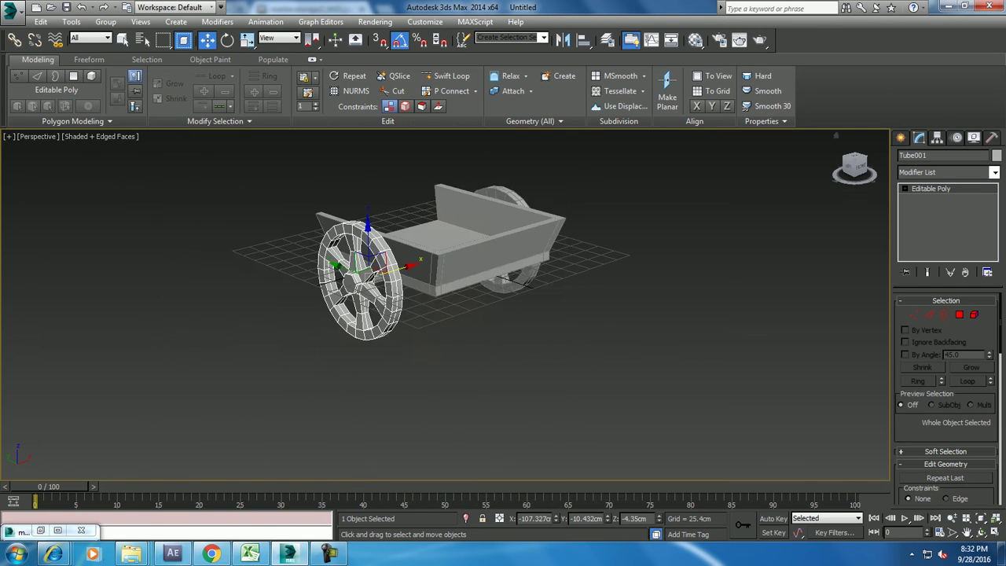
# - Draw a small box, Box002, in the Front view below the cart's front end
pyautogui.click(923, 217)
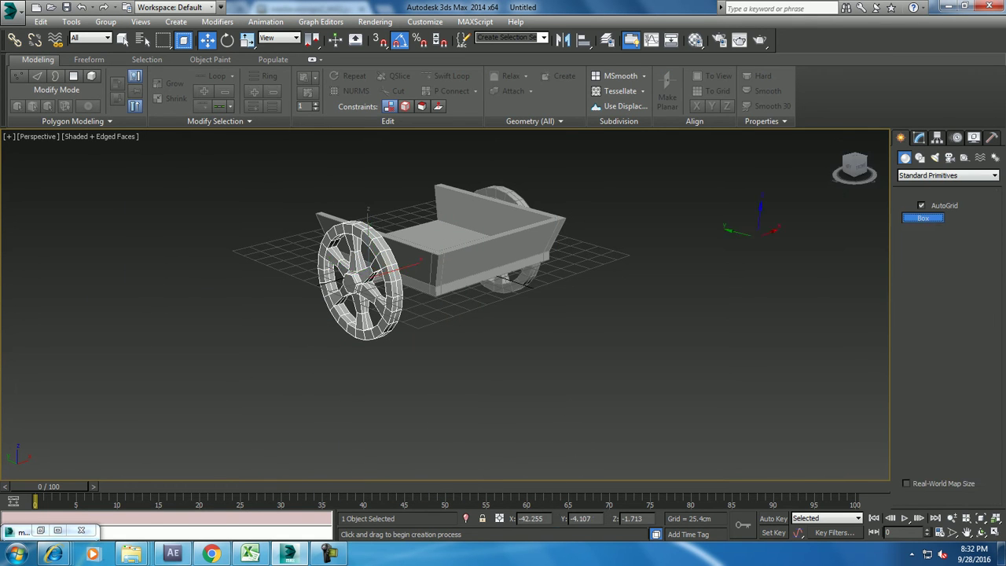
pyautogui.hotkey('alt', 'w')
pyautogui.rightClick(652, 236)
pyautogui.hotkey('alt', 'w')
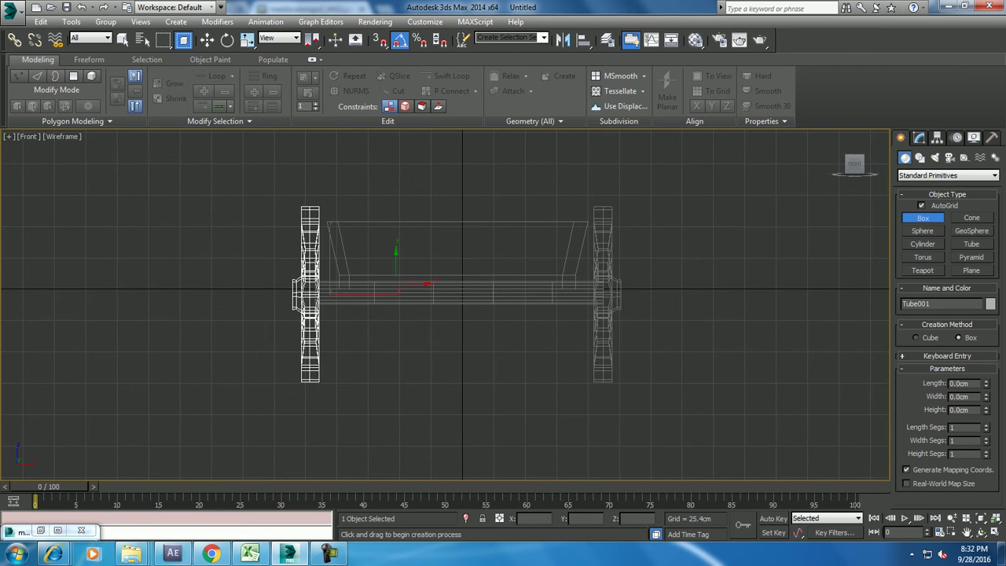
pyautogui.moveTo(391, 275); pyautogui.dragTo(404, 283)
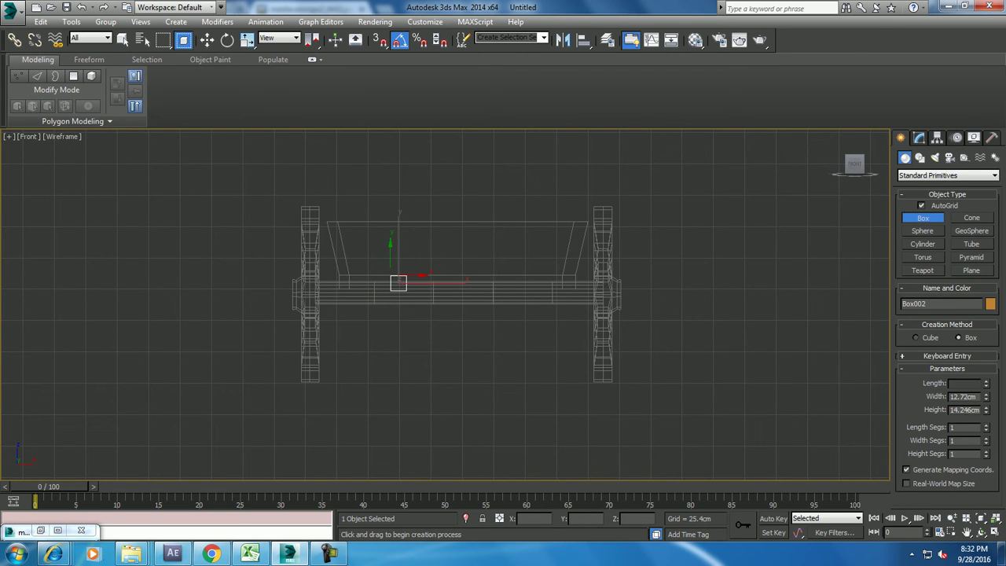
pyautogui.click(398, 177)
pyautogui.press('w')
# - Check the new beam from the side in Perspective and open the box's conversion options
pyautogui.hotkey('alt', 'w')
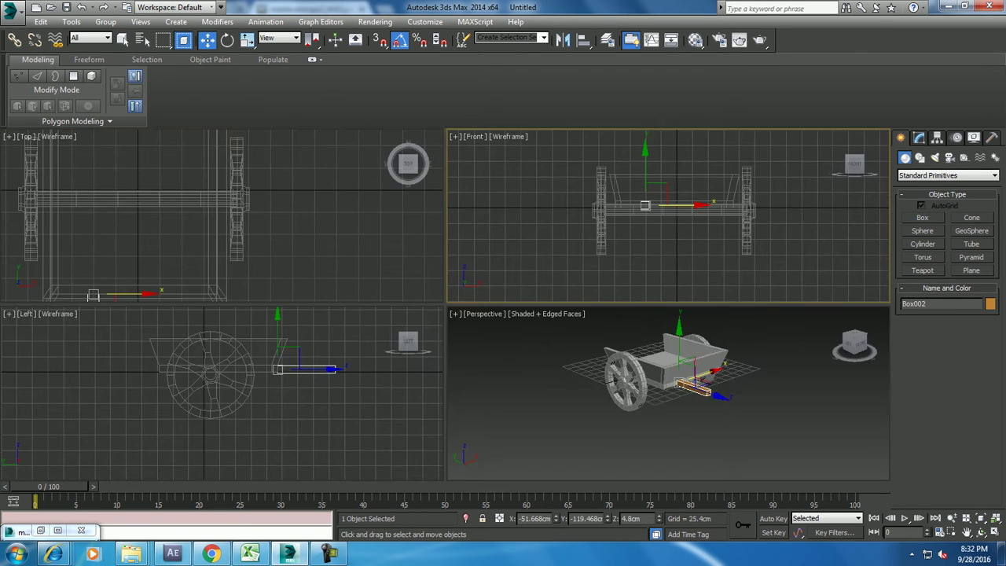
pyautogui.scroll(3, 668, 393)
pyautogui.hotkey('alt', 'w')
pyautogui.keyDown('alt'); pyautogui.moveTo(472, 315); pyautogui.dragTo(613, 314, button='middle'); pyautogui.keyUp('alt')
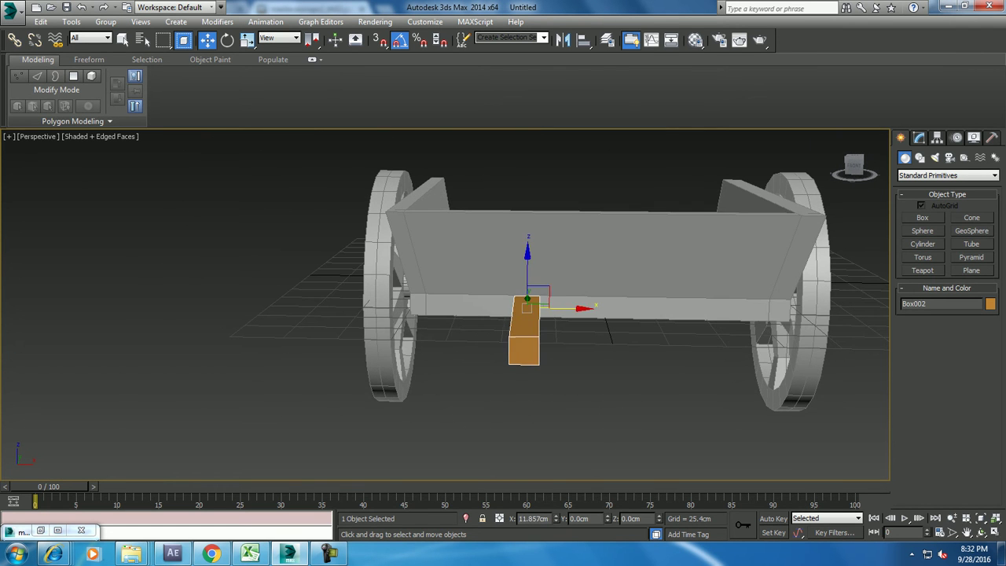
pyautogui.moveTo(550, 298)
pyautogui.keyDown('alt'); pyautogui.mouseDown(button='middle')
pyautogui.moveTo(440, 220)
pyautogui.moveTo(471, 275)
pyautogui.moveTo(519, 268)
pyautogui.moveTo(503, 299)
pyautogui.moveTo(472, 267)
pyautogui.moveTo(471, 251)
pyautogui.mouseUp(button='middle'); pyautogui.keyUp('alt')
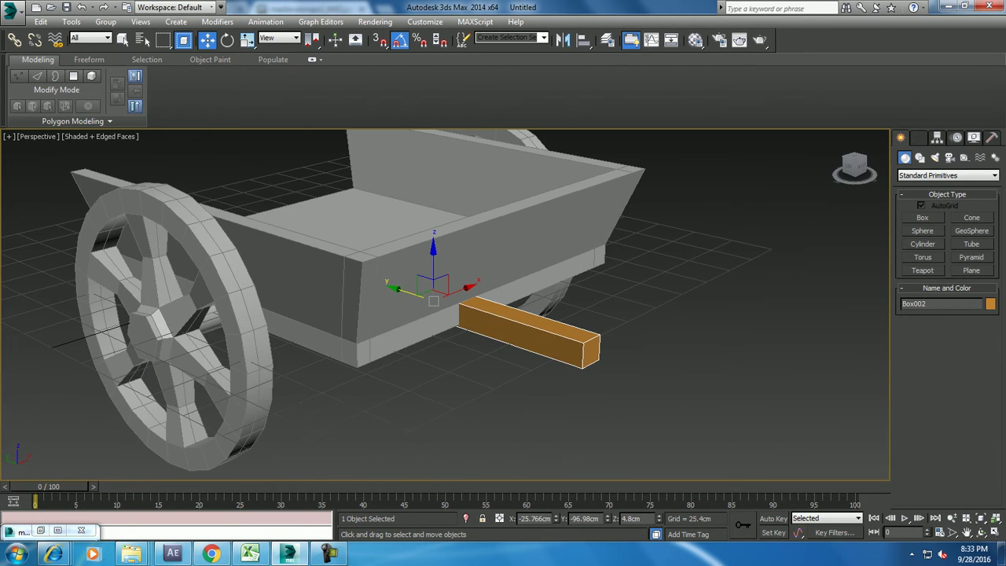
pyautogui.click(919, 138)
pyautogui.rightClick(928, 189)
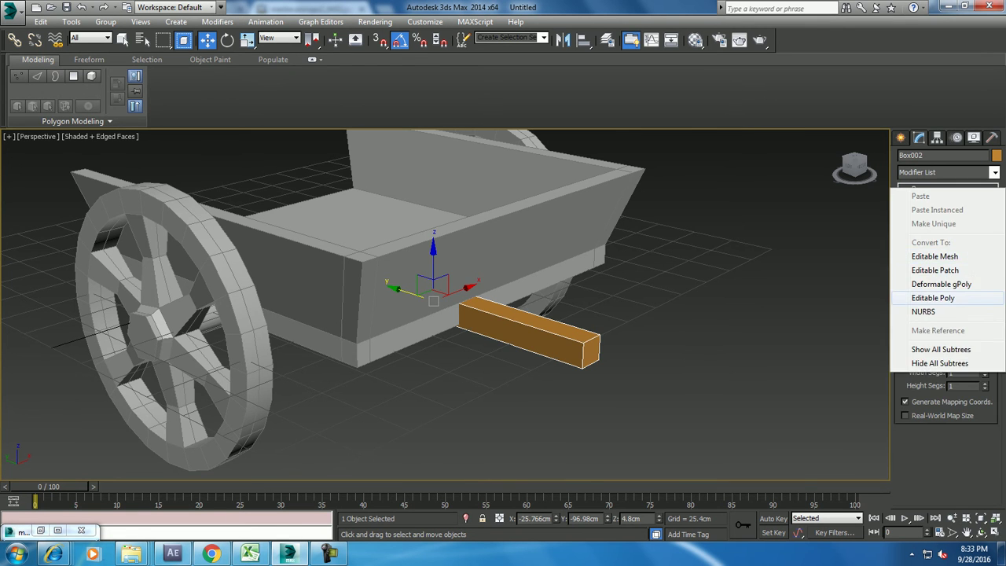
# - Convert the beam to Editable Poly and pull its far-end vertices out to lengthen it
pyautogui.click(928, 297)
pyautogui.press('1')
pyautogui.keyDown('alt'); pyautogui.moveTo(597, 346); pyautogui.dragTo(574, 287, button='middle'); pyautogui.keyUp('alt')
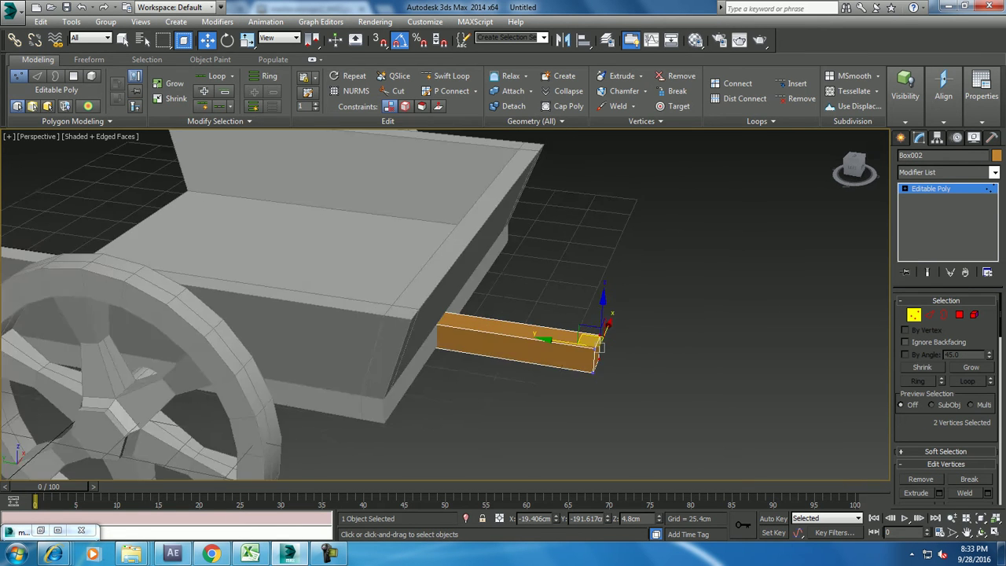
pyautogui.moveTo(574, 287); pyautogui.dragTo(738, 415)
pyautogui.moveTo(588, 342); pyautogui.dragTo(774, 402)
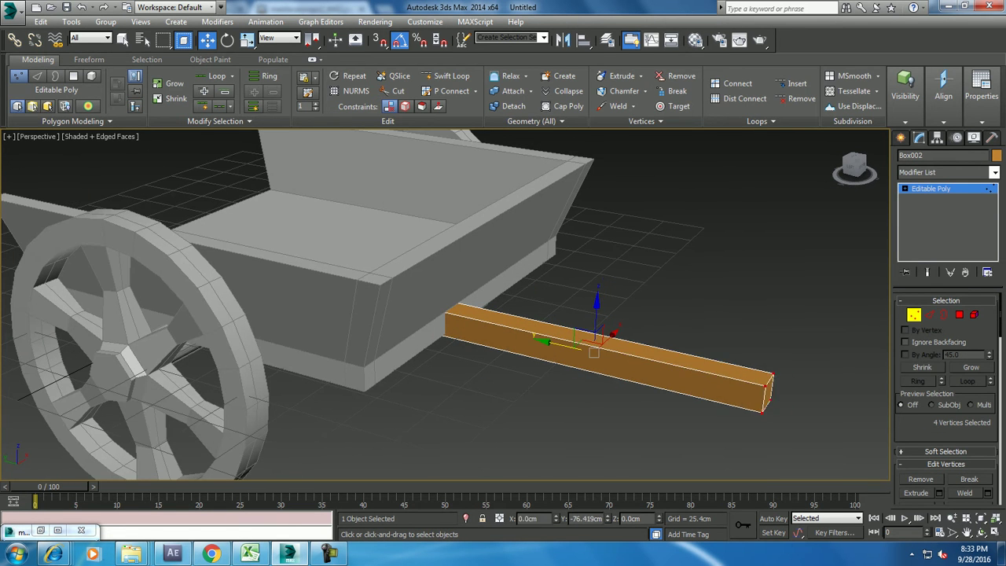
# - Hide the reference photo, select all four end vertices and stretch the beam further forward
pyautogui.click(855, 165)
pyautogui.scroll(5, 555, 338)
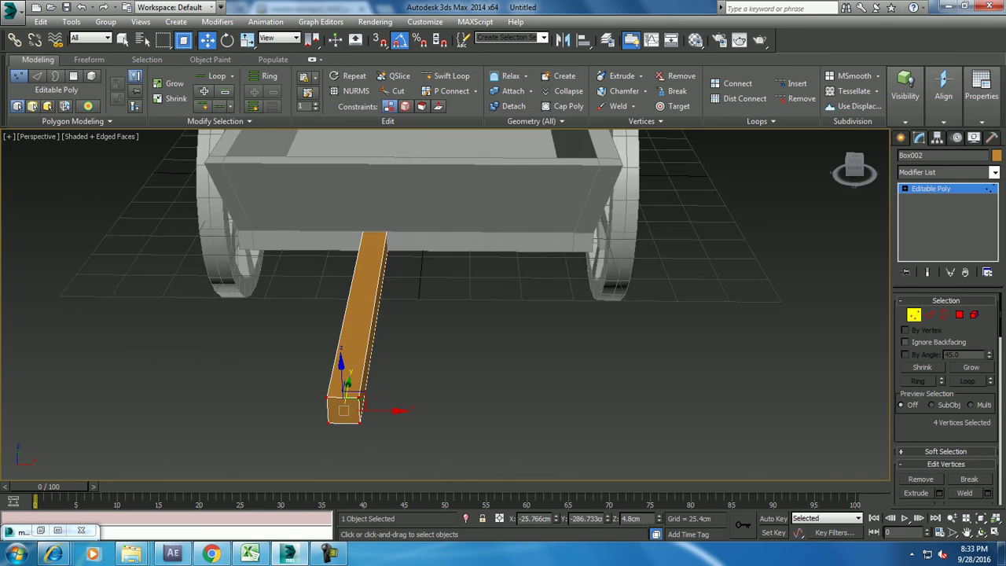
pyautogui.moveTo(554, 338)
pyautogui.keyDown('alt'); pyautogui.mouseDown(button='middle')
pyautogui.moveTo(523, 385)
pyautogui.moveTo(550, 346)
pyautogui.moveTo(607, 328)
pyautogui.mouseUp(button='middle'); pyautogui.keyUp('alt')
pyautogui.scroll(5, 523, 385)
pyautogui.scroll(3, 607, 328)
pyautogui.moveTo(590, 338); pyautogui.dragTo(693, 405)
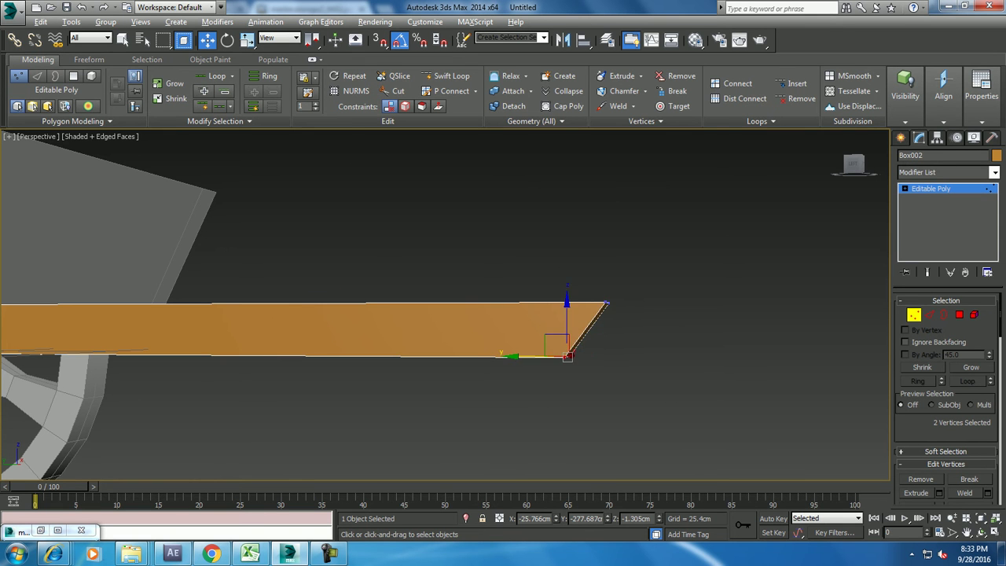
pyautogui.scroll(-10, 551, 338)
pyautogui.keyDown('alt'); pyautogui.moveTo(550, 338); pyautogui.dragTo(496, 354, button='middle'); pyautogui.keyUp('alt')
pyautogui.keyDown('alt'); pyautogui.moveTo(503, 314); pyautogui.dragTo(503, 357, button='middle'); pyautogui.keyUp('alt')
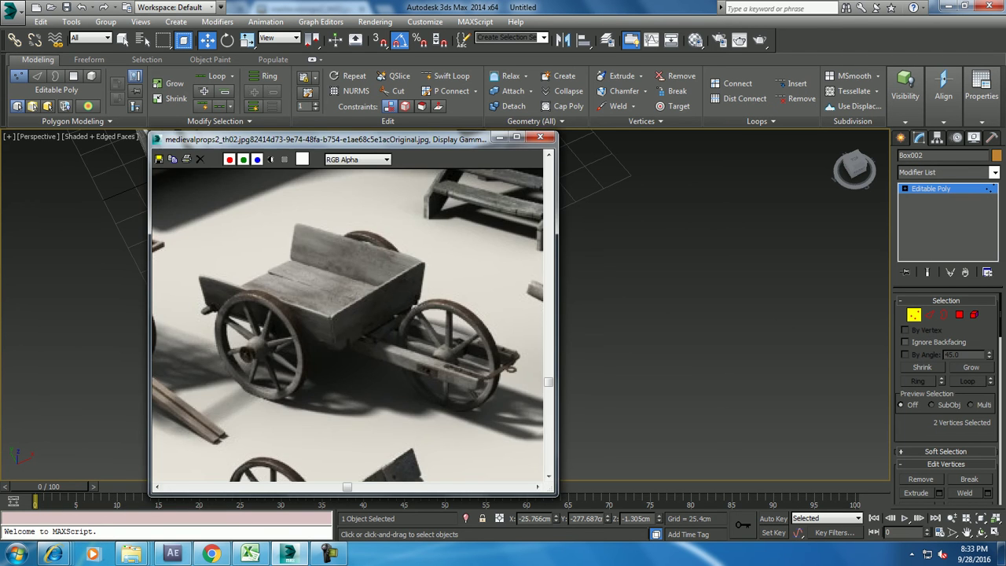
pyautogui.click(498, 138)
pyautogui.keyDown('alt'); pyautogui.moveTo(472, 377); pyautogui.dragTo(488, 369, button='middle'); pyautogui.keyUp('alt')
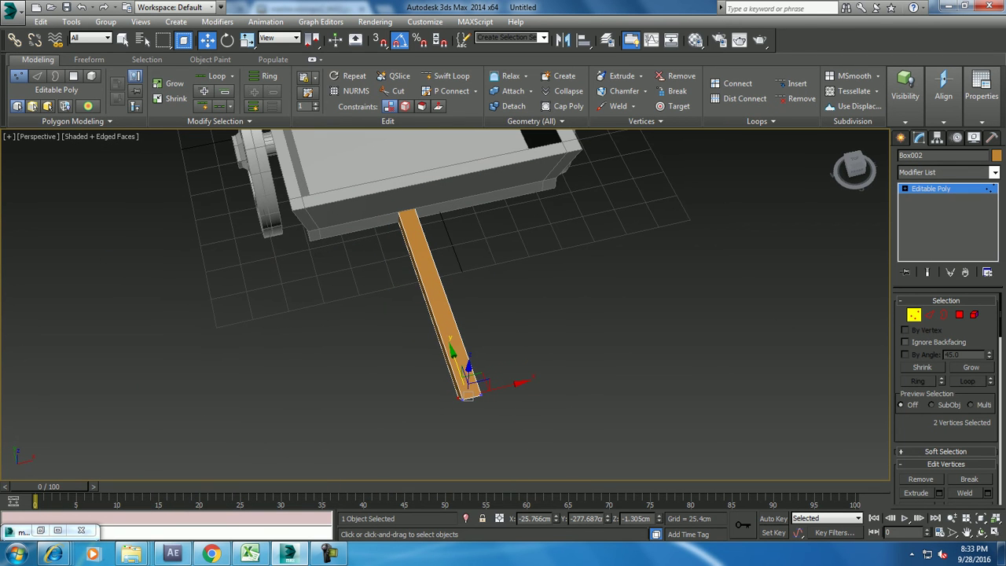
pyautogui.moveTo(418, 345); pyautogui.dragTo(611, 478)
pyautogui.moveTo(469, 396); pyautogui.dragTo(490, 464)
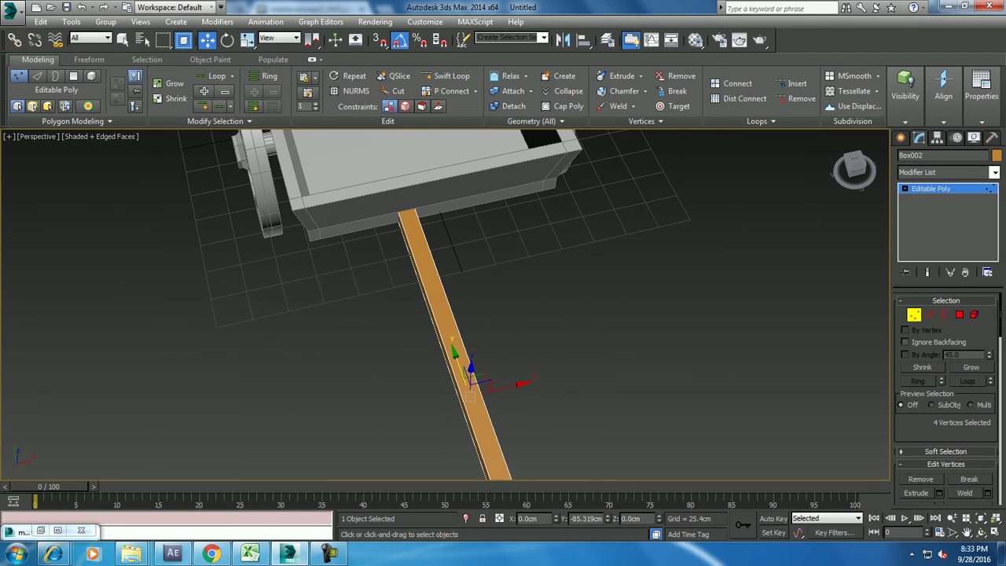
# - Orbit and zoom around the cart to inspect the lengthened shaft
pyautogui.keyDown('alt'); pyautogui.moveTo(490, 464); pyautogui.dragTo(463, 408, button='middle'); pyautogui.keyUp('alt')
pyautogui.scroll(-3, 464, 353)
pyautogui.keyDown('alt'); pyautogui.moveTo(519, 315); pyautogui.dragTo(527, 283, button='middle'); pyautogui.keyUp('alt')
pyautogui.scroll(5, 527, 283)
pyautogui.scroll(-2, 476, 365)
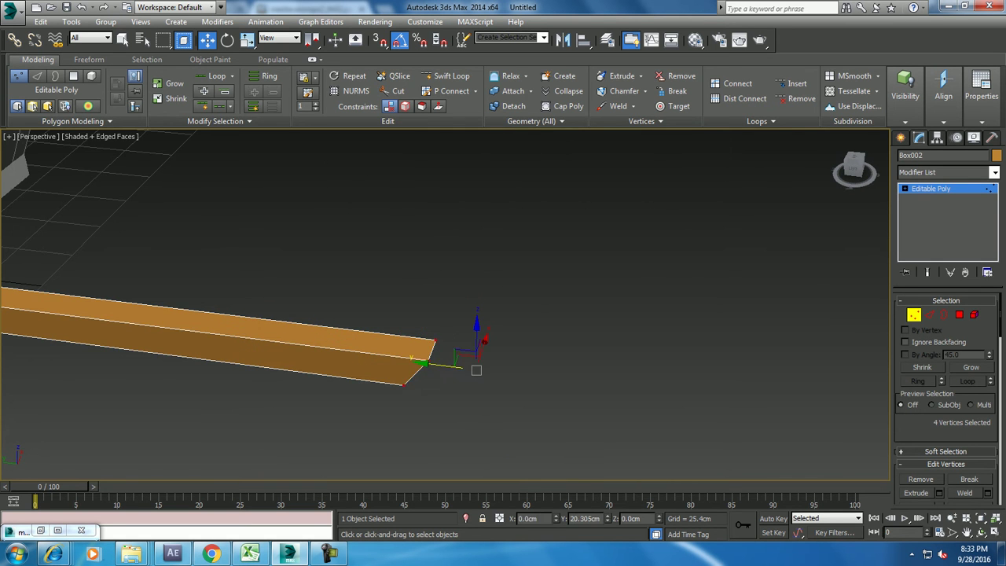
pyautogui.scroll(-5, 475, 365)
pyautogui.moveTo(476, 366)
pyautogui.keyDown('alt'); pyautogui.mouseDown(button='middle')
pyautogui.moveTo(512, 321)
pyautogui.moveTo(433, 181)
pyautogui.mouseUp(button='middle'); pyautogui.keyUp('alt')
pyautogui.scroll(5, 512, 321)
# - Return to object level and, in a maximized Top view, Shift-drag a copy of the shaft sideways
pyautogui.press('1')
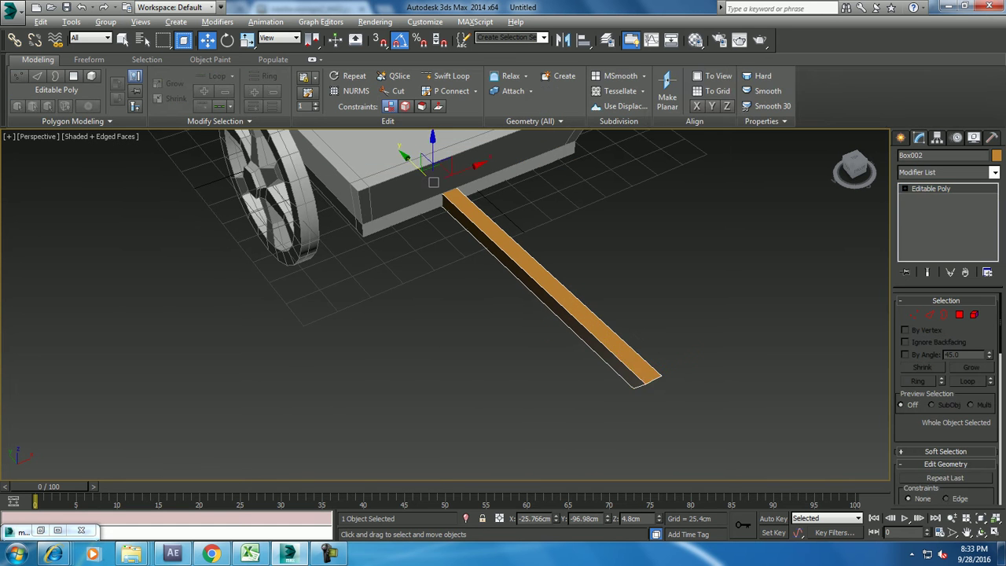
pyautogui.hotkey('alt', 'w')
pyautogui.press('t')
pyautogui.hotkey('alt', 'w')
pyautogui.scroll(-5, 433, 181)
pyautogui.scroll(-2, 433, 182)
pyautogui.scroll(1, 397, 181)
pyautogui.scroll(2, 397, 181)
pyautogui.moveTo(393, 203)
pyautogui.mouseDown()
pyautogui.moveTo(377, 203)
pyautogui.moveTo(450, 203)
pyautogui.mouseUp()
# - Create the shaft copy Box003 and colour both shafts grey
pyautogui.hotkey('ctrl', 'v')
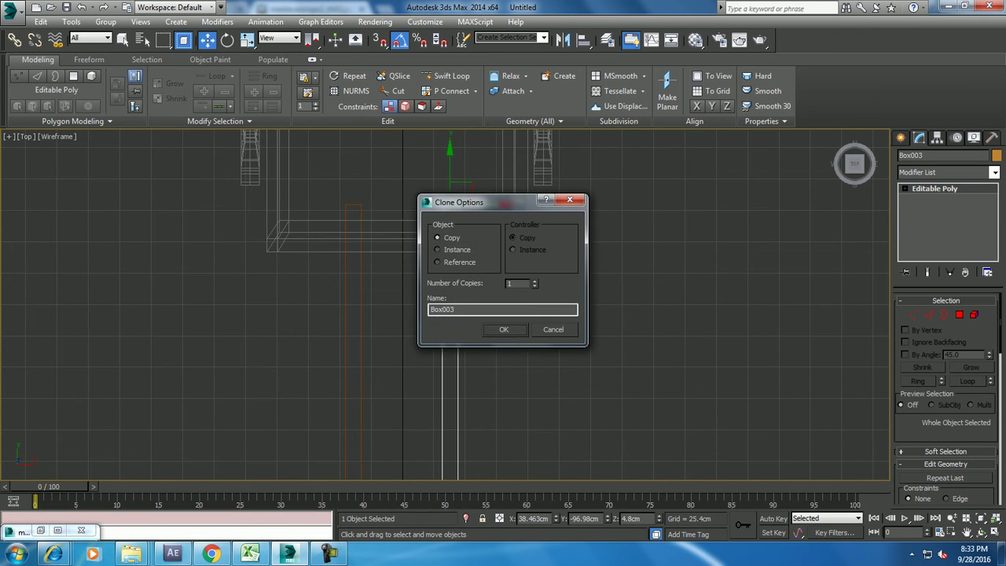
pyautogui.press('Return')
pyautogui.hotkey('ctrl', 'd')
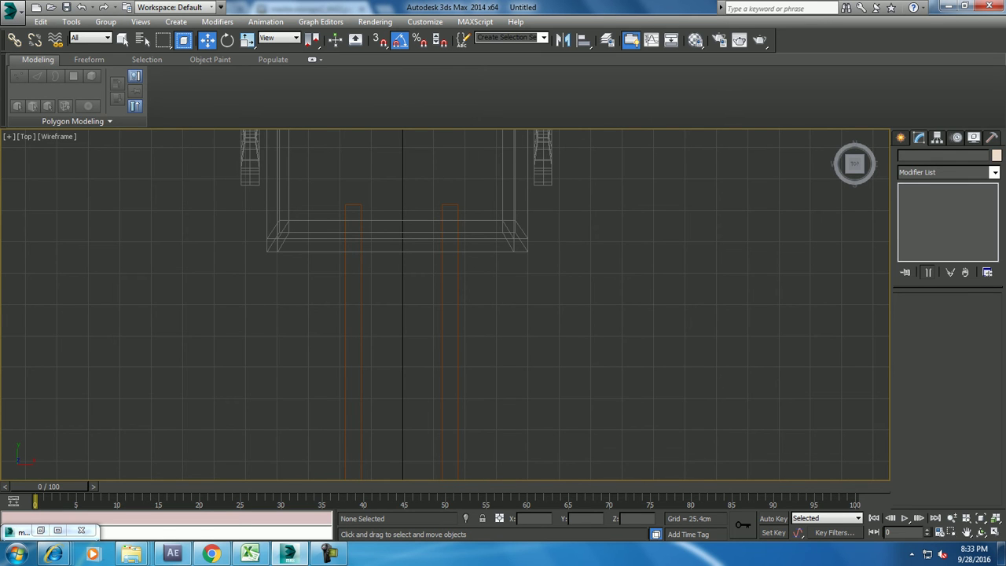
pyautogui.click(443, 314)
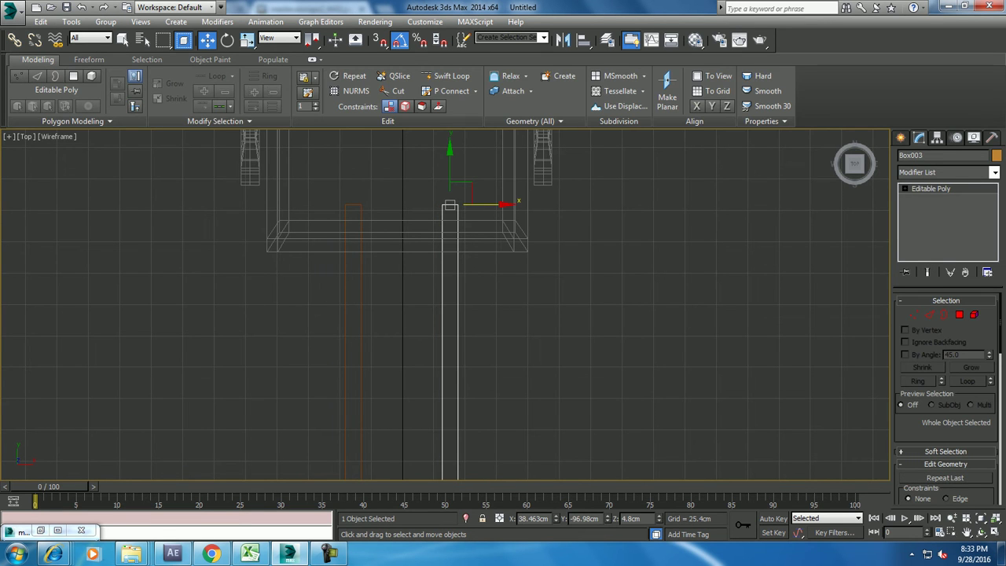
pyautogui.keyDown('ctrl'); pyautogui.click(346, 432); pyautogui.keyUp('ctrl')
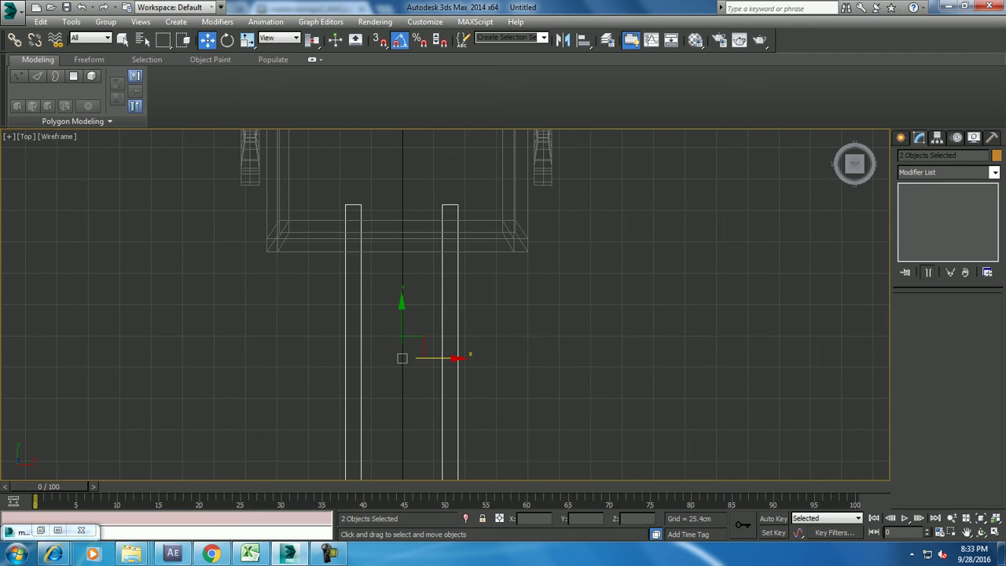
pyautogui.click(997, 155)
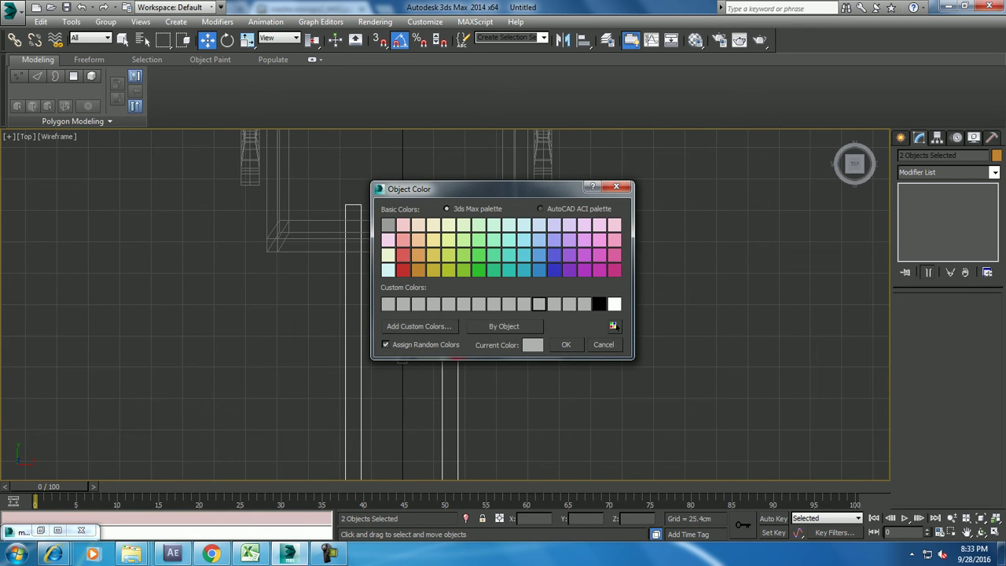
pyautogui.click(604, 344)
# - Select the left wheel Tube001 in Perspective view and Shift-drag a copy to the left
pyautogui.hotkey('alt', 'w')
pyautogui.click(668, 440)
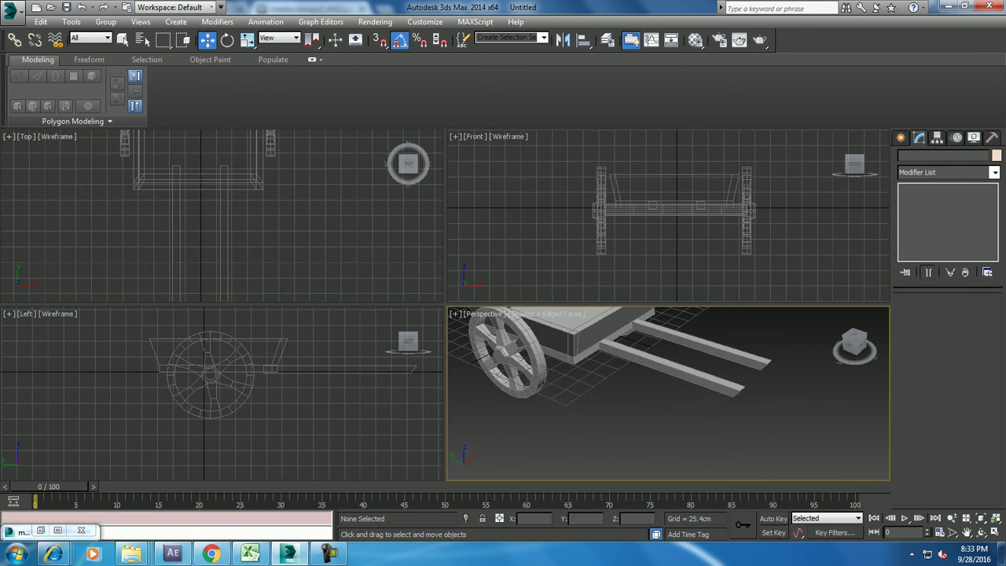
pyautogui.hotkey('alt', 'w')
pyautogui.keyDown('alt'); pyautogui.moveTo(440, 314); pyautogui.dragTo(597, 315, button='middle'); pyautogui.keyUp('alt')
pyautogui.click(40, 530)
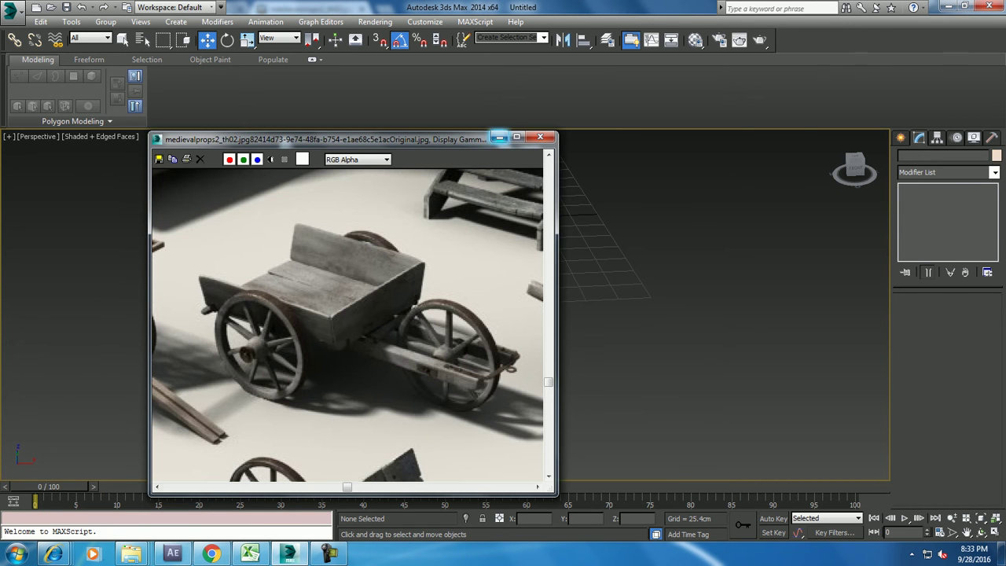
pyautogui.click(499, 138)
pyautogui.click(264, 236)
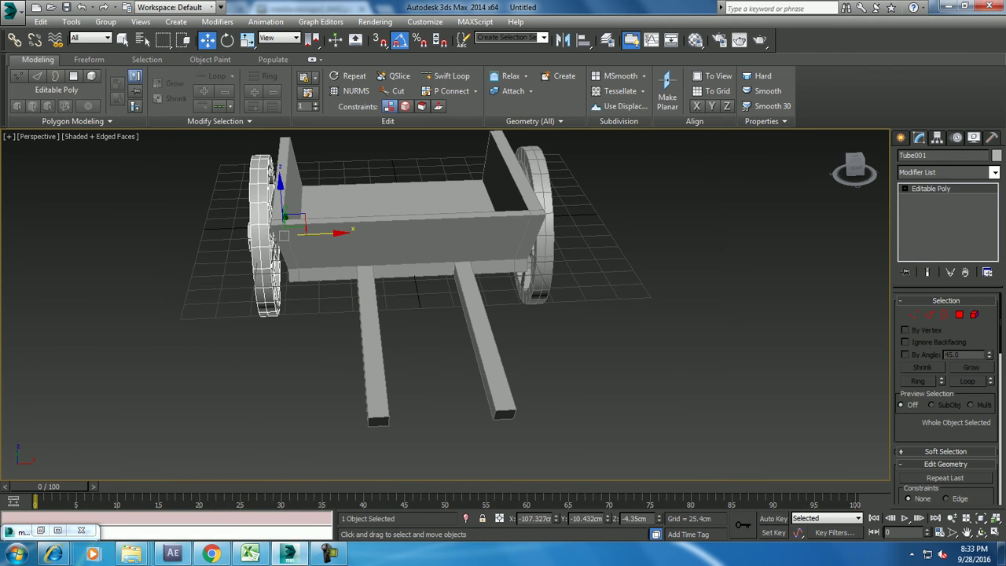
pyautogui.keyDown('shift'); pyautogui.moveTo(287, 230); pyautogui.dragTo(165, 233); pyautogui.keyUp('shift')
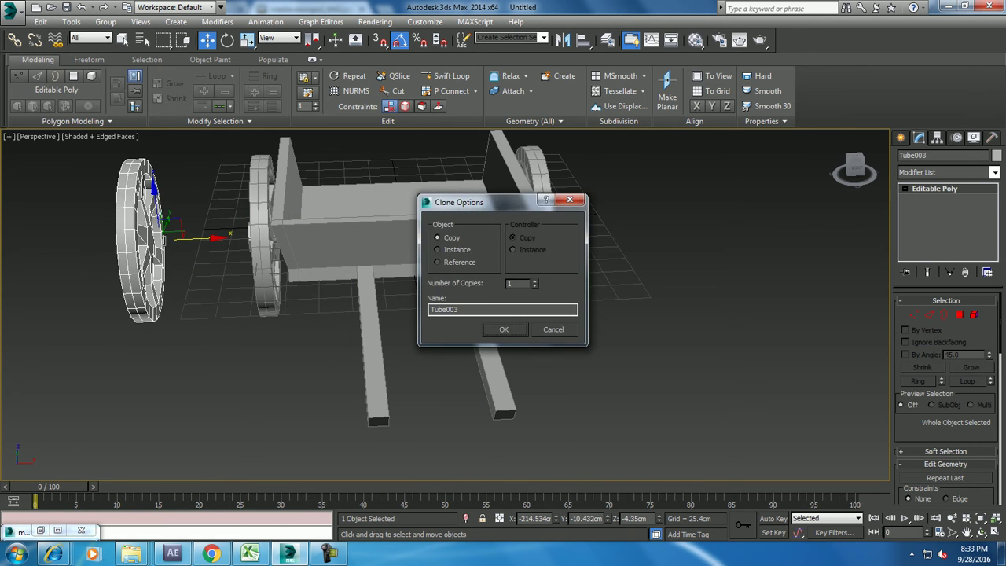
# - Confirm the wheel copy Tube003 and select its hub centre face in Polygon mode
pyautogui.press('Return')
pyautogui.keyDown('alt'); pyautogui.moveTo(445, 305); pyautogui.dragTo(503, 305, button='middle'); pyautogui.keyUp('alt')
pyautogui.scroll(5, 445, 305)
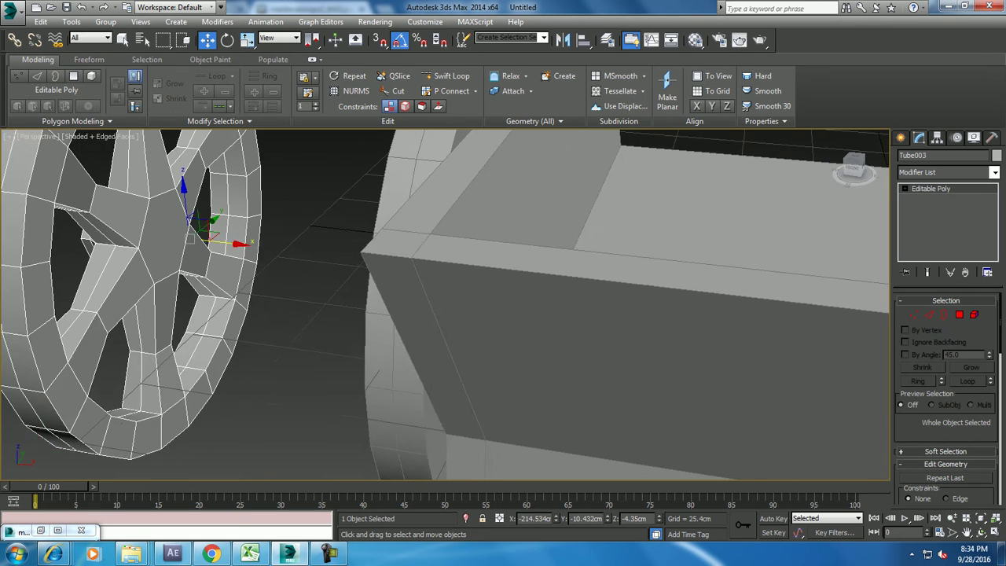
pyautogui.click(959, 315)
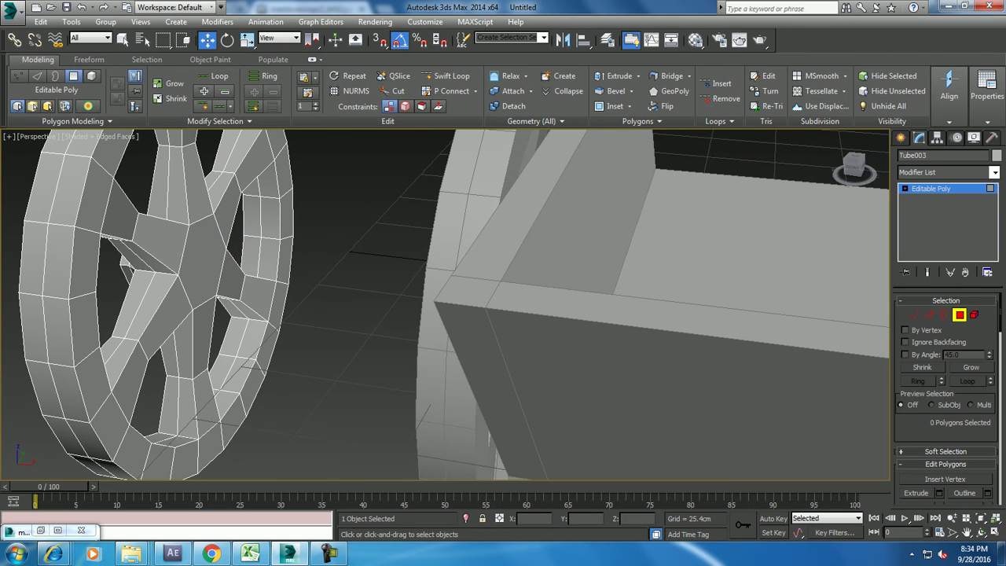
pyautogui.click(200, 259)
pyautogui.scroll(-2, 947, 393)
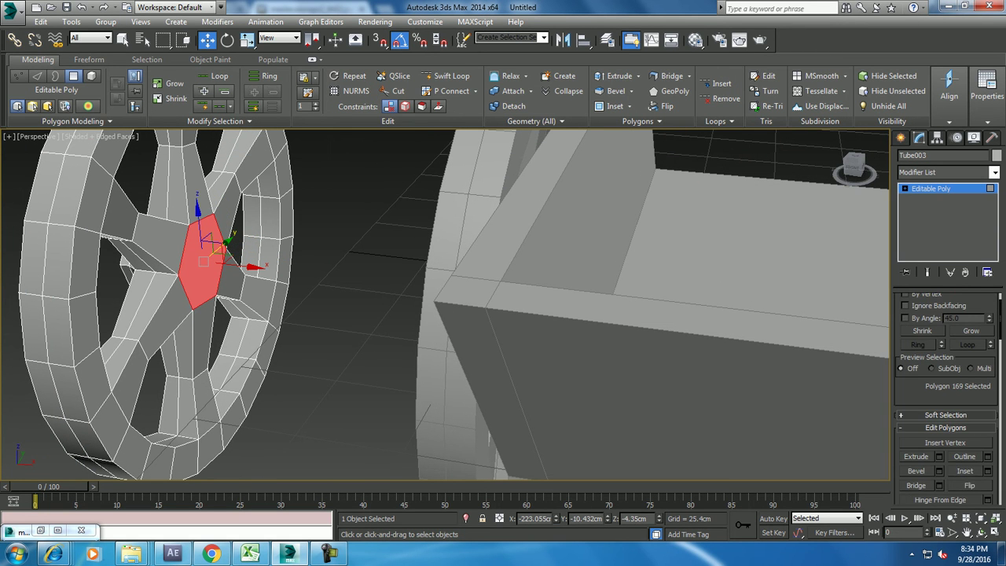
# - Bevel the hub face outward 6.326 cm with a -2.54 cm outline taper
pyautogui.click(938, 471)
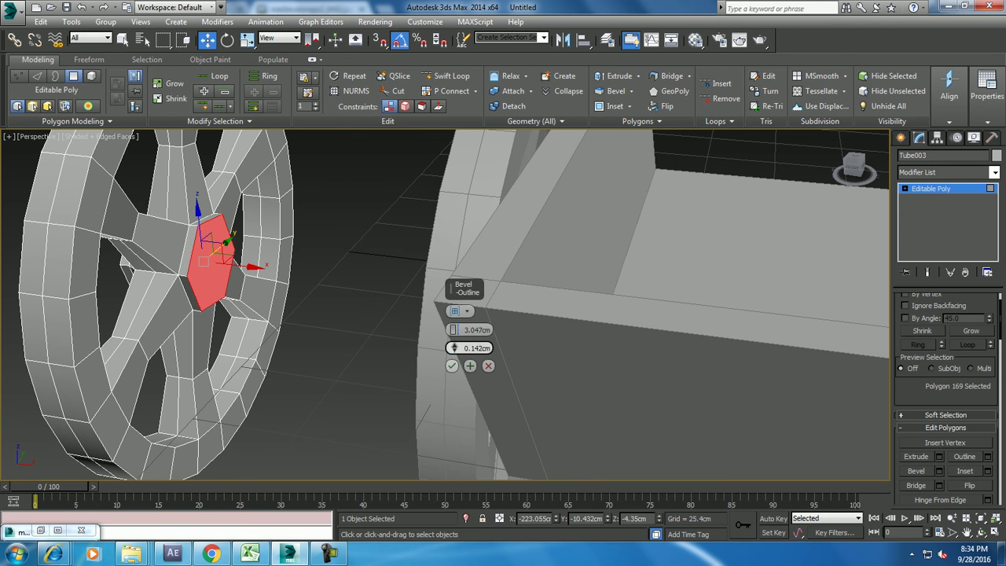
pyautogui.moveTo(452, 329); pyautogui.dragTo(452, 311)
pyautogui.moveTo(453, 348); pyautogui.dragTo(453, 347)
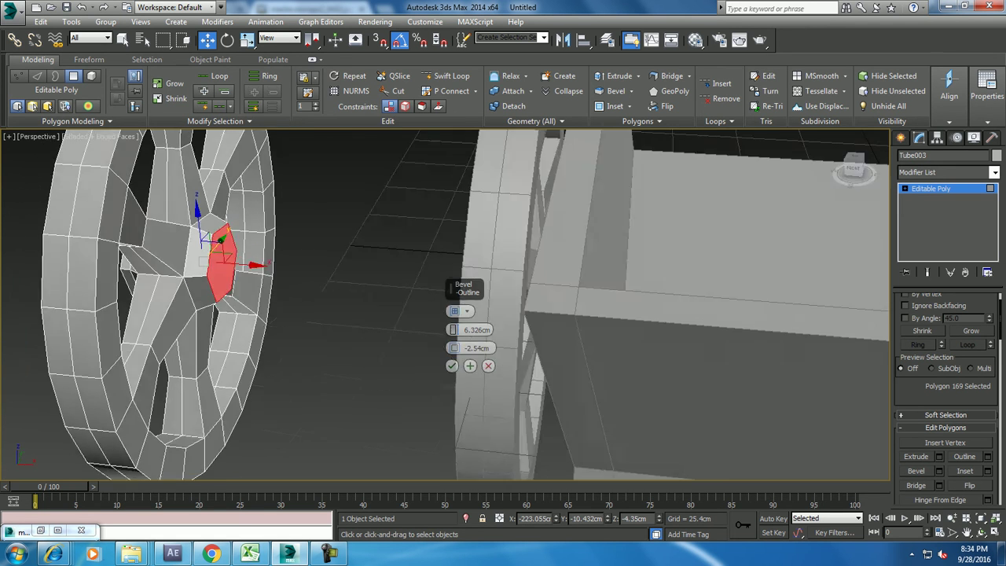
pyautogui.keyDown('alt'); pyautogui.moveTo(454, 347); pyautogui.dragTo(480, 338, button='middle'); pyautogui.keyUp('alt')
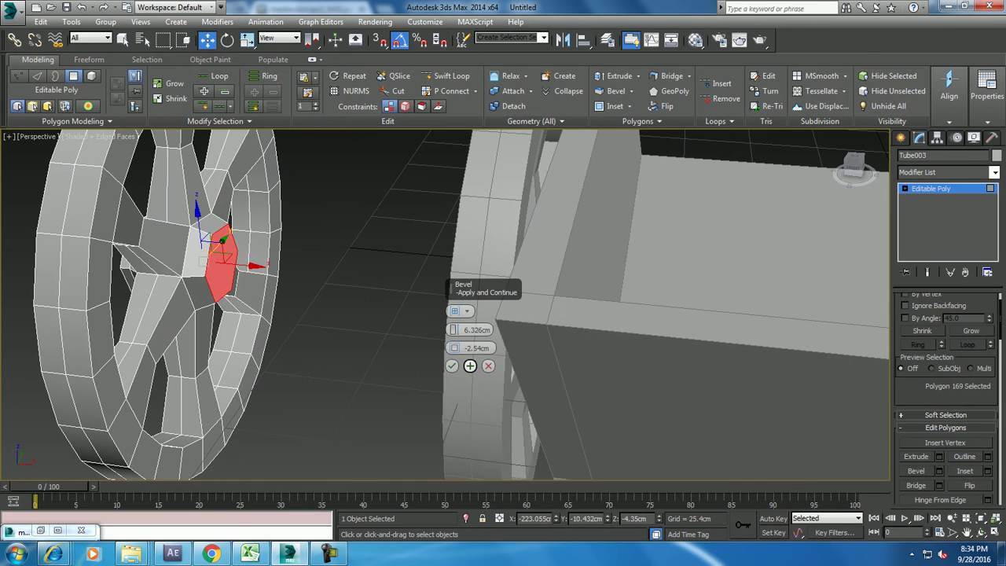
pyautogui.moveTo(452, 330); pyautogui.dragTo(453, 338)
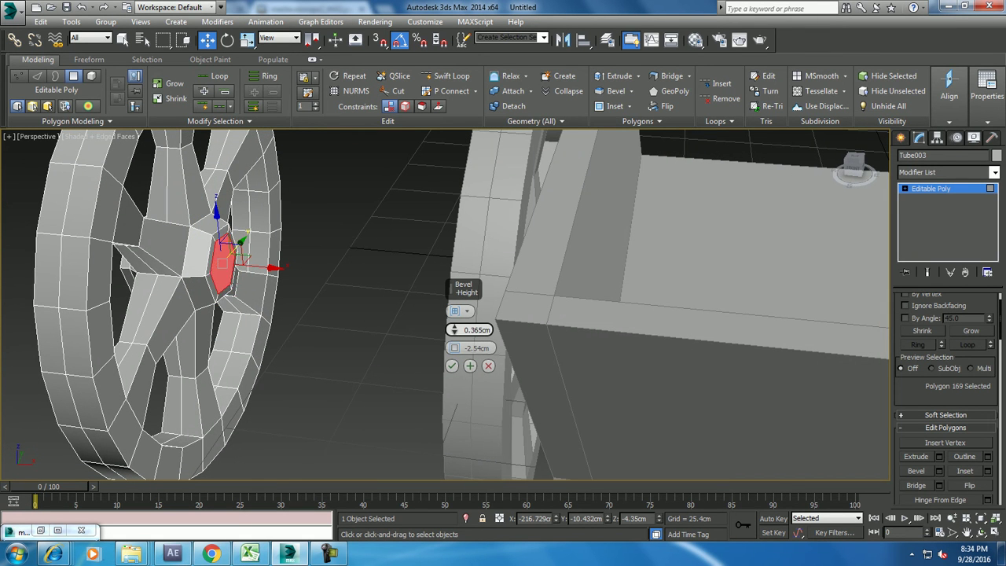
# - Commit the bevel and, in the Top view, shift the hub's right-edge vertices slightly left
pyautogui.click(452, 365)
pyautogui.hotkey('alt', 'w')
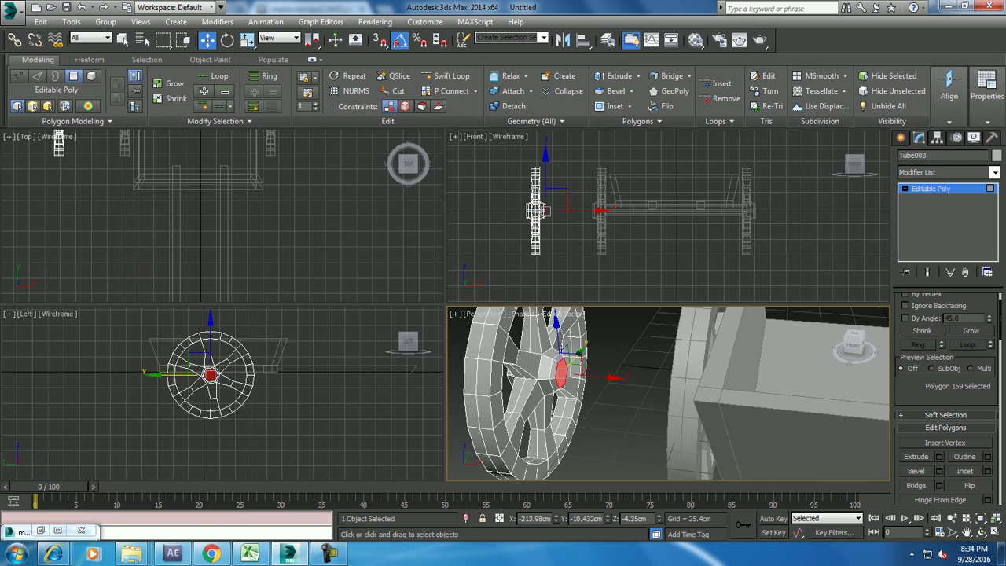
pyautogui.scroll(3, 110, 212)
pyautogui.hotkey('alt', 'w')
pyautogui.scroll(-3, 382, 273)
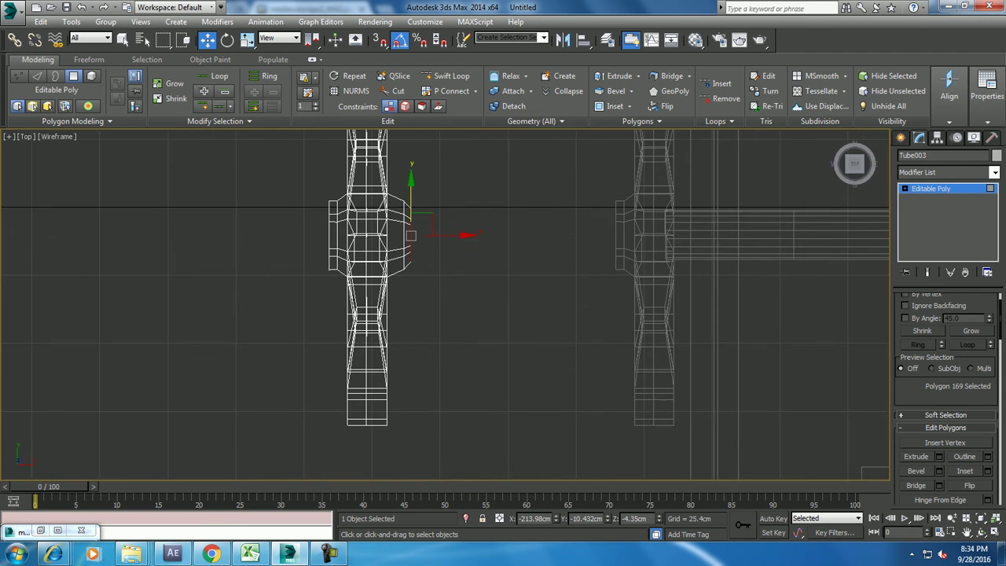
pyautogui.press('1')
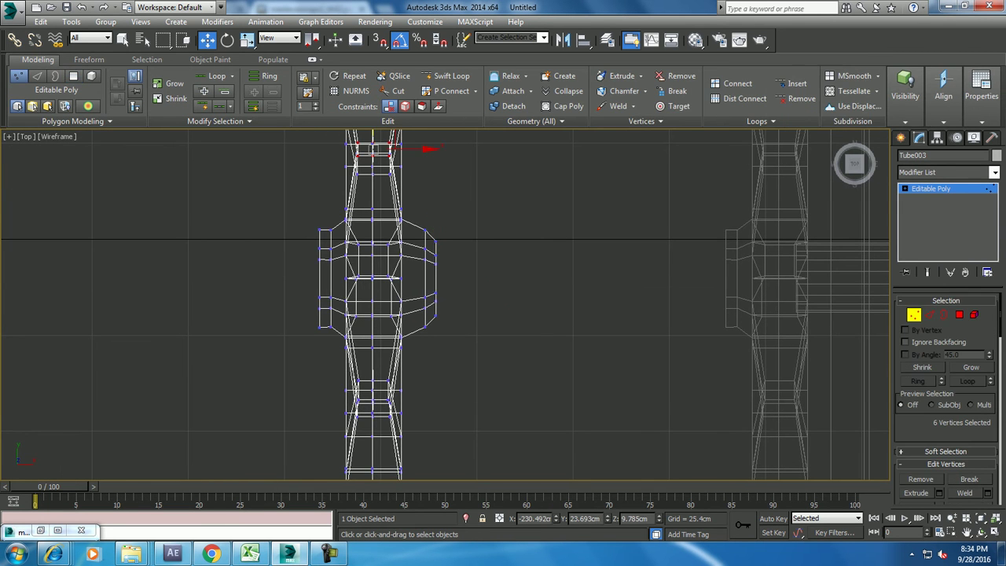
pyautogui.moveTo(413, 216); pyautogui.dragTo(448, 334)
pyautogui.press('r')
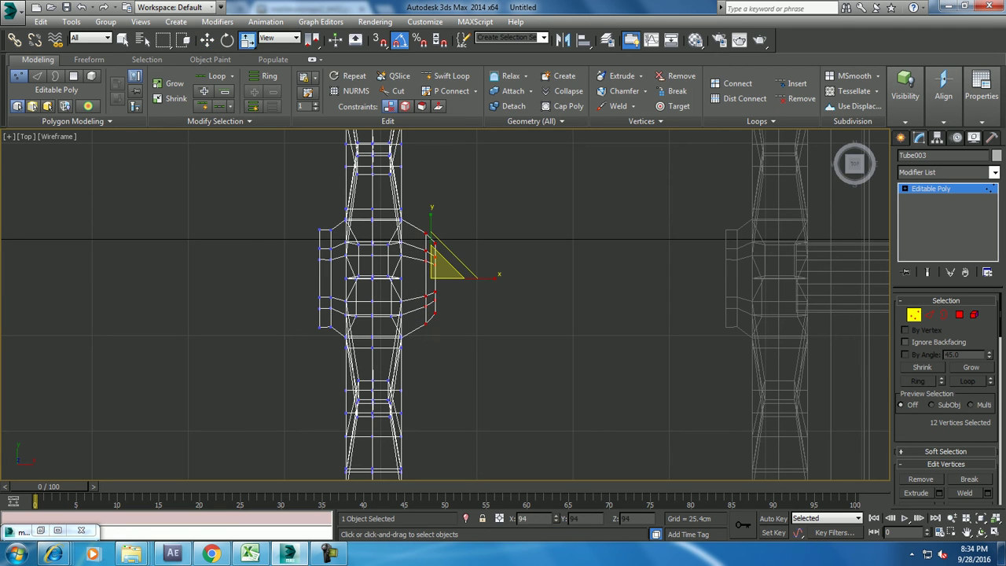
pyautogui.press('w')
pyautogui.moveTo(464, 277); pyautogui.dragTo(456, 276)
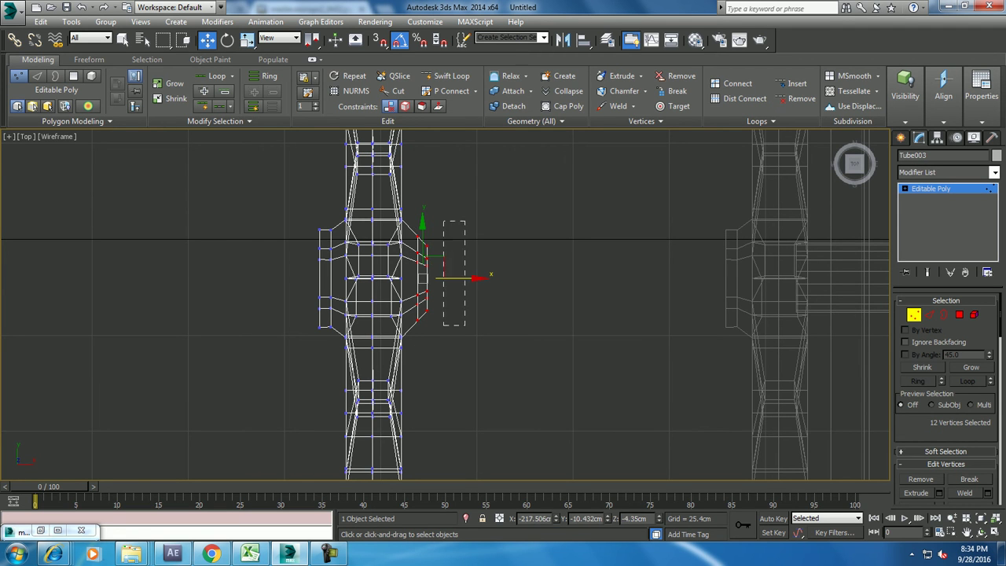
# - Uniformly scale the hub's right-edge vertices to 105% and deselect them
pyautogui.moveTo(422, 221); pyautogui.dragTo(465, 353)
pyautogui.press('r')
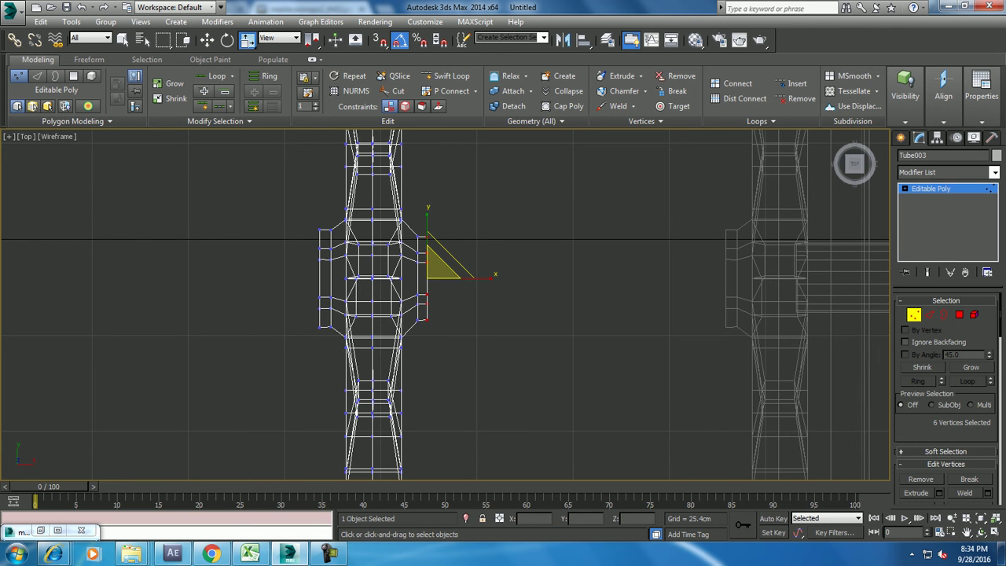
pyautogui.moveTo(499, 374); pyautogui.dragTo(499, 374)
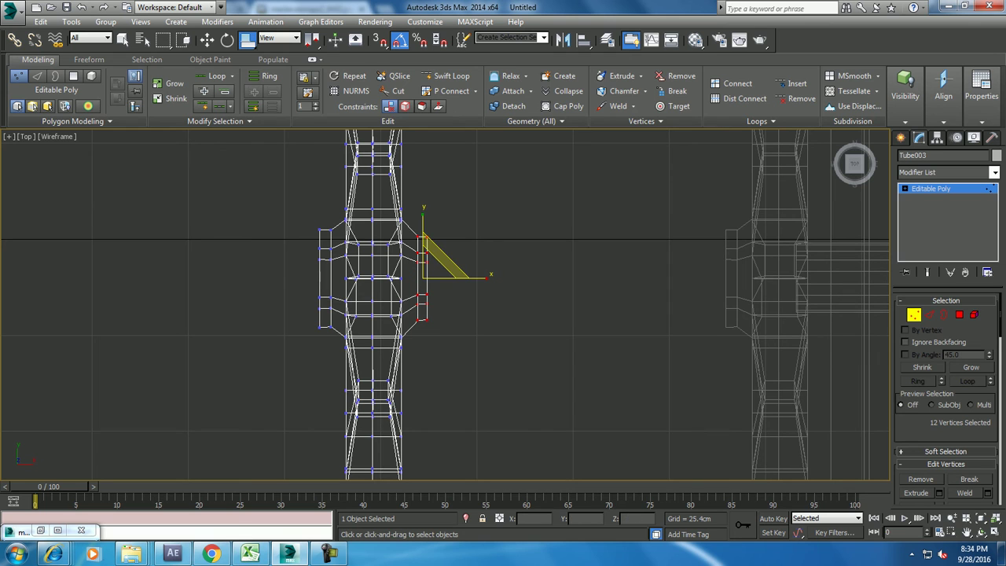
pyautogui.moveTo(247, 39); pyautogui.dragTo(247, 82)
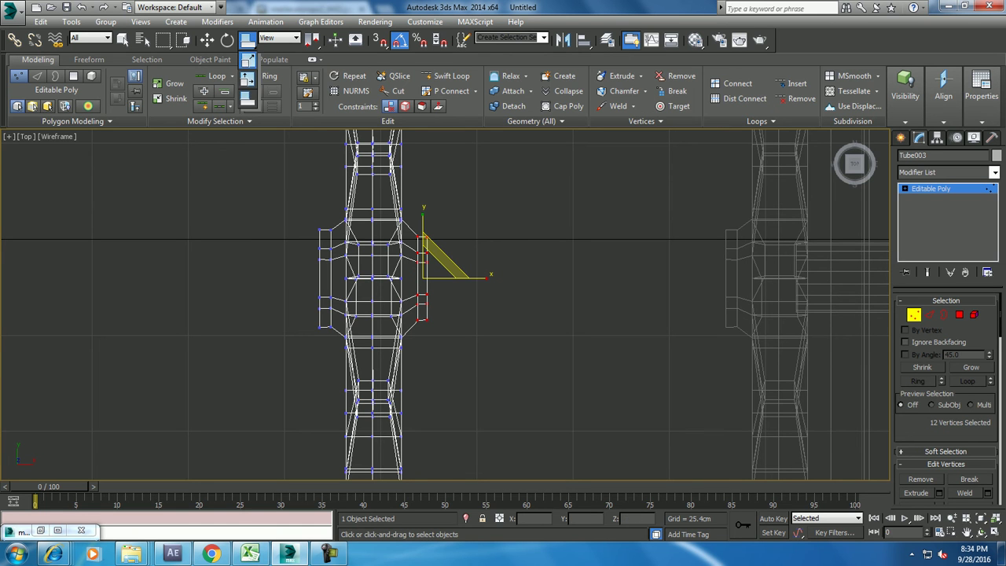
pyautogui.moveTo(437, 267); pyautogui.dragTo(437, 261)
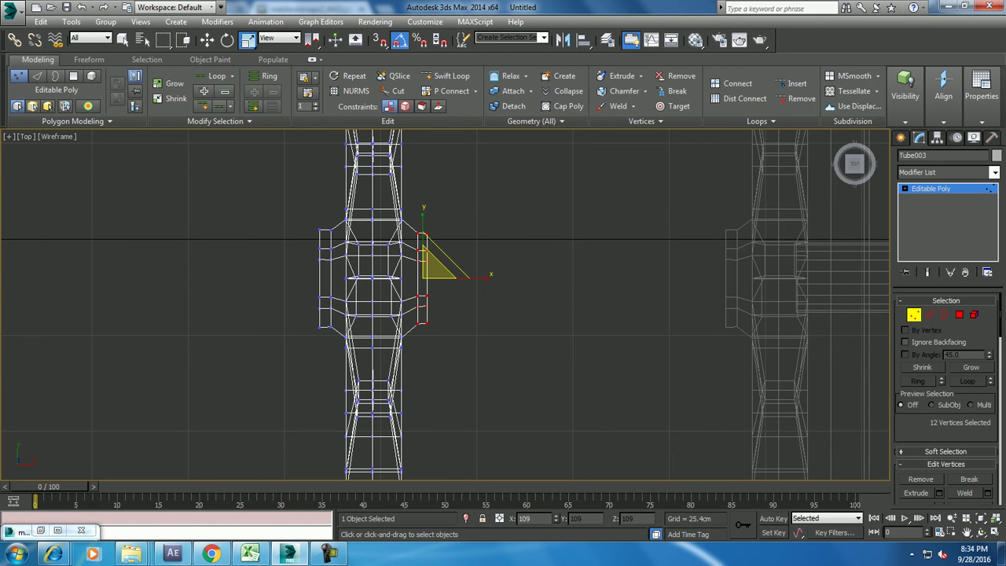
pyautogui.press('w')
pyautogui.hotkey('ctrl', 'd')
pyautogui.scroll(-3, 445, 304)
pyautogui.hotkey('alt', 'w')
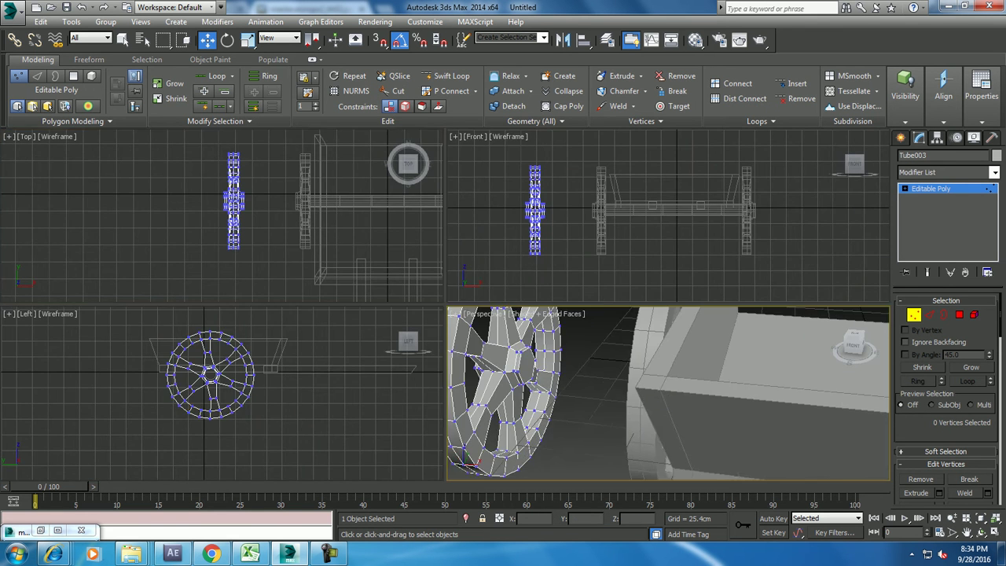
# - Move Tube003 in the Top view to X 16.908cm, Y -234.303cm, centred between the shafts
pyautogui.hotkey('alt', 'w')
pyautogui.scroll(-3, 445, 304)
pyautogui.press('1')
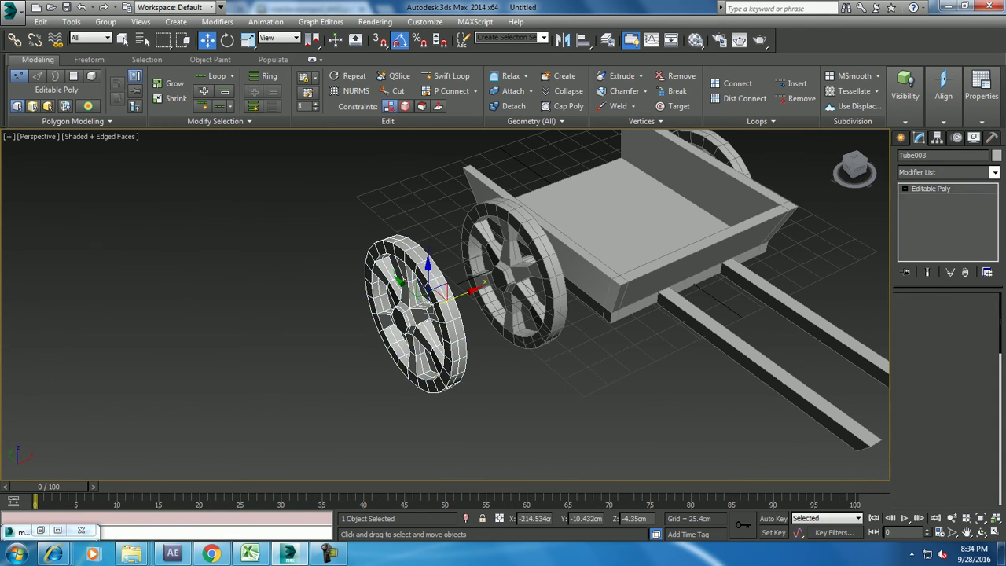
pyautogui.moveTo(456, 292); pyautogui.dragTo(684, 208)
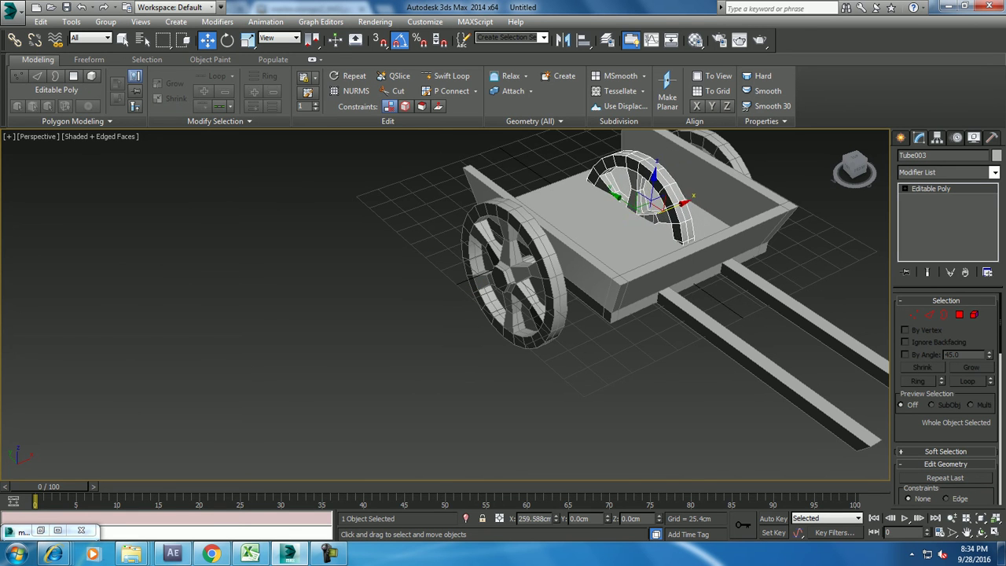
pyautogui.hotkey('alt', 'w')
pyautogui.hotkey('alt', 'w')
pyautogui.moveTo(438, 182); pyautogui.dragTo(259, 138, button='middle')
pyautogui.scroll(-2, 260, 137)
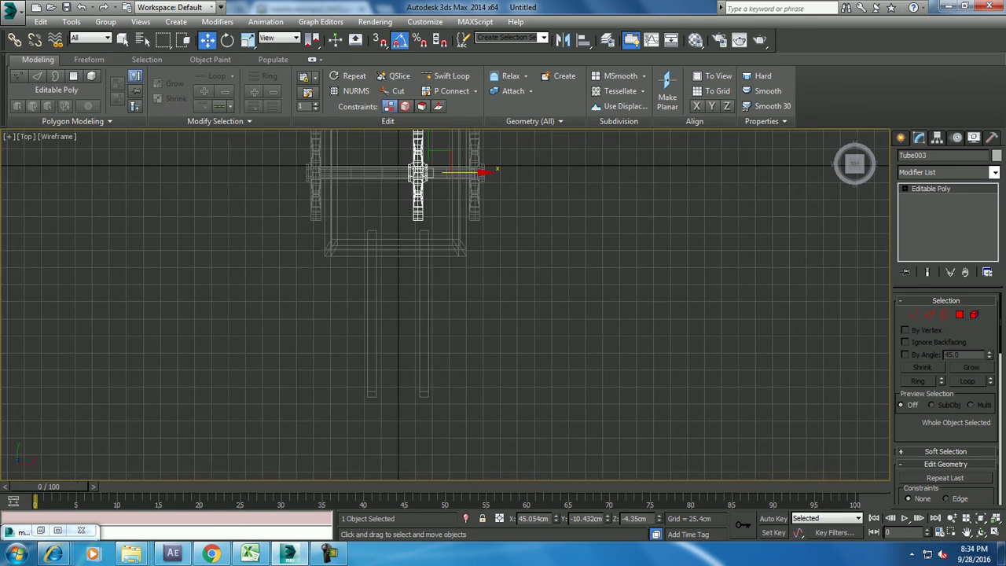
pyautogui.moveTo(471, 169)
pyautogui.mouseDown()
pyautogui.moveTo(453, 169)
pyautogui.moveTo(417, 295)
pyautogui.mouseUp()
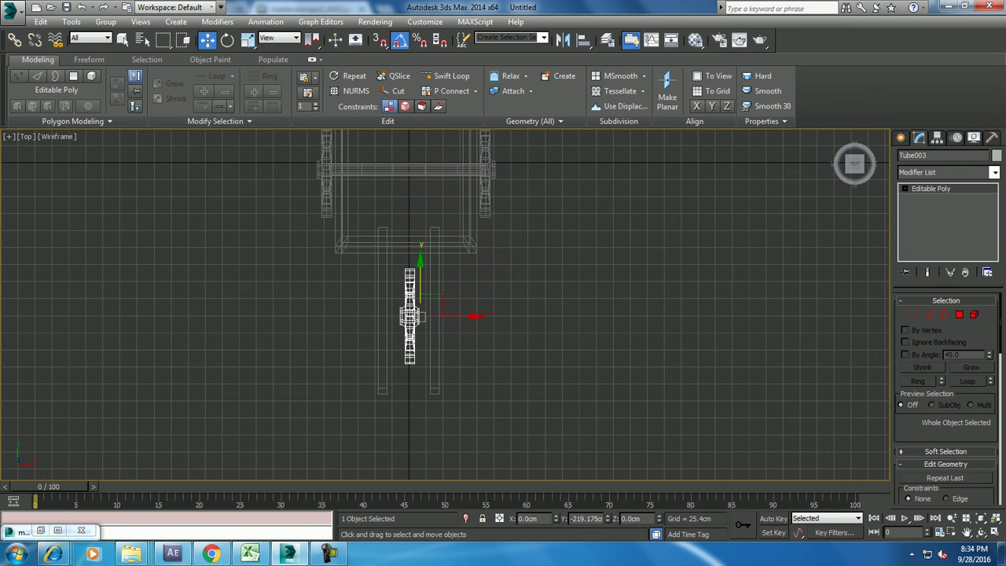
# - Orbit the Perspective view to look straight along the shafts at the front wheel
pyautogui.hotkey('alt', 'w')
pyautogui.keyDown('alt'); pyautogui.moveTo(668, 393); pyautogui.dragTo(597, 393, button='middle'); pyautogui.keyUp('alt')
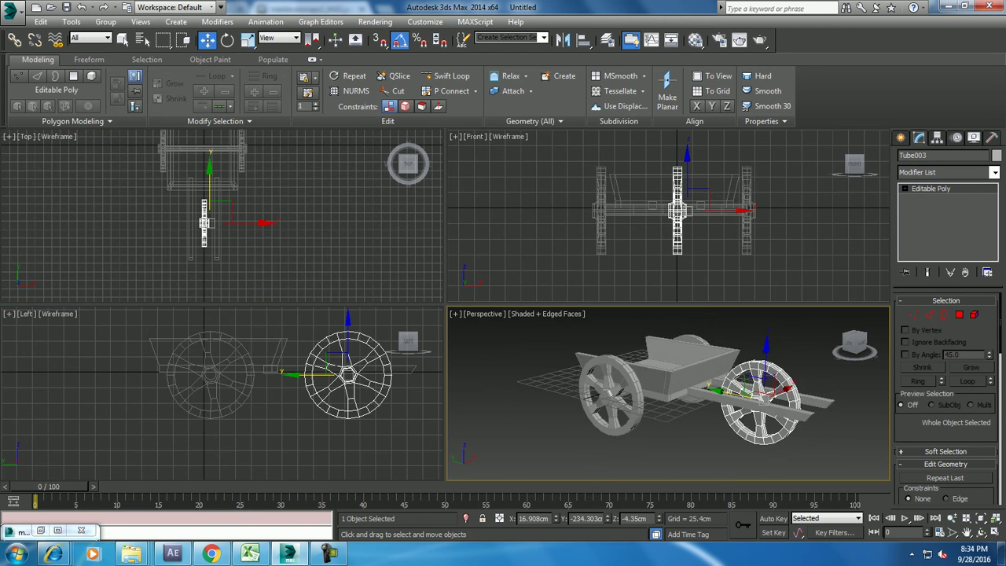
pyautogui.hotkey('alt', 'w')
pyautogui.scroll(2, 472, 298)
pyautogui.keyDown('alt'); pyautogui.moveTo(448, 307); pyautogui.dragTo(378, 307, button='middle'); pyautogui.keyUp('alt')
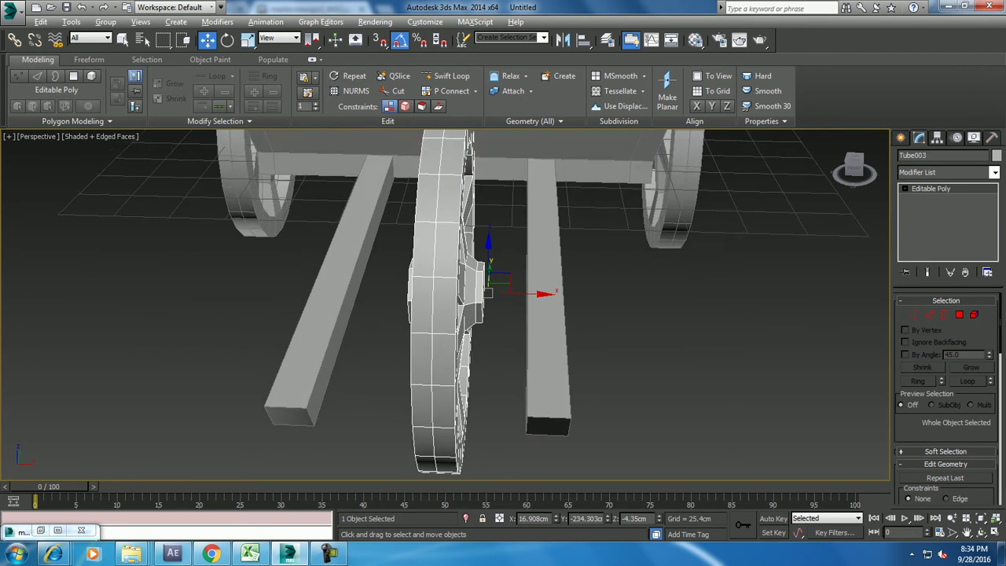
# - Move Box002 right and Box003 left along X toward the front wheel
pyautogui.click(330, 299)
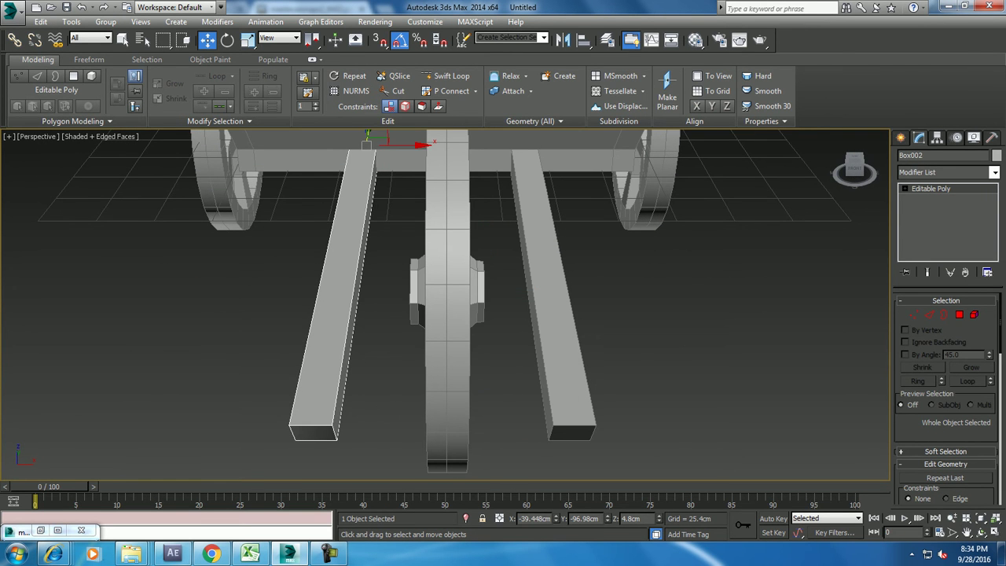
pyautogui.moveTo(397, 145); pyautogui.dragTo(426, 146)
pyautogui.click(558, 314)
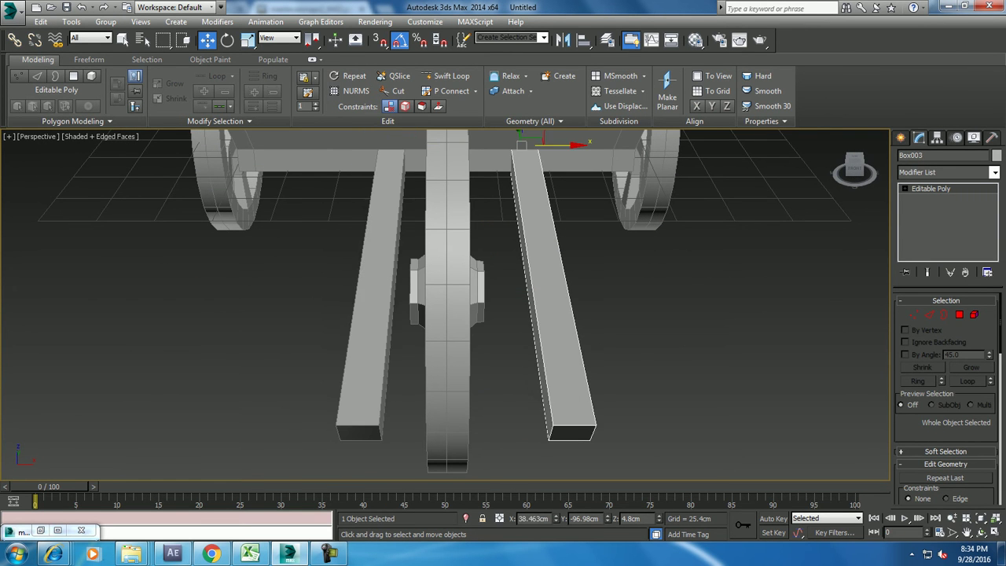
pyautogui.moveTo(554, 144); pyautogui.dragTo(531, 143)
# - Reselect the front wheel and orbit to a three-quarter view of the cart
pyautogui.keyDown('alt'); pyautogui.moveTo(503, 314); pyautogui.dragTo(433, 298, button='middle'); pyautogui.keyUp('alt')
pyautogui.click(511, 299)
pyautogui.keyDown('alt'); pyautogui.moveTo(510, 298); pyautogui.dragTo(440, 283, button='middle'); pyautogui.keyUp('alt')
pyautogui.keyDown('alt'); pyautogui.moveTo(519, 259); pyautogui.dragTo(495, 248, button='middle'); pyautogui.keyUp('alt')
pyautogui.keyDown('alt'); pyautogui.moveTo(503, 314); pyautogui.dragTo(425, 283, button='middle'); pyautogui.keyUp('alt')
pyautogui.keyDown('alt'); pyautogui.moveTo(503, 283); pyautogui.dragTo(464, 271, button='middle'); pyautogui.keyUp('alt')
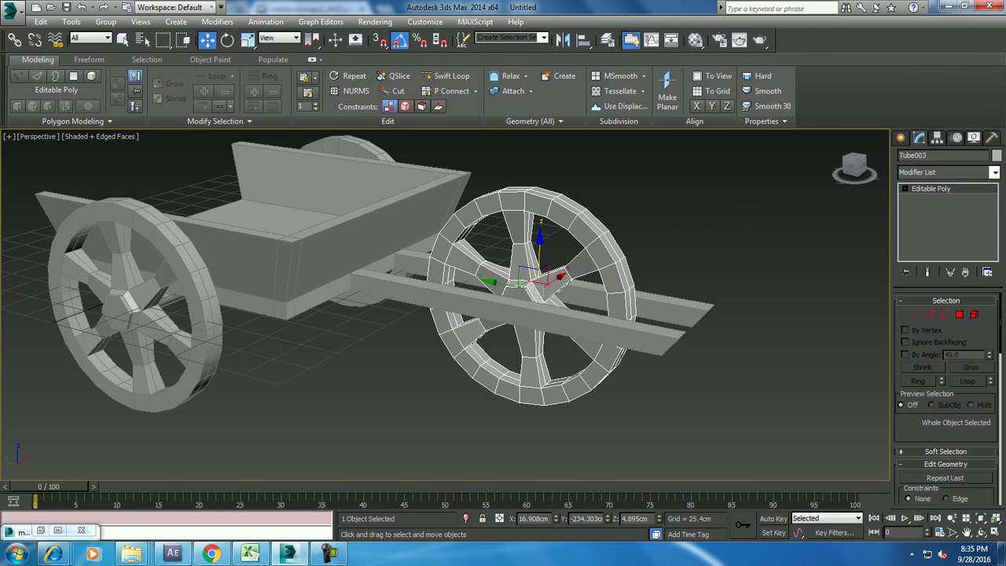
# - Select both hub faces of Tube003 in Polygon mode and inset them
pyautogui.press('1')
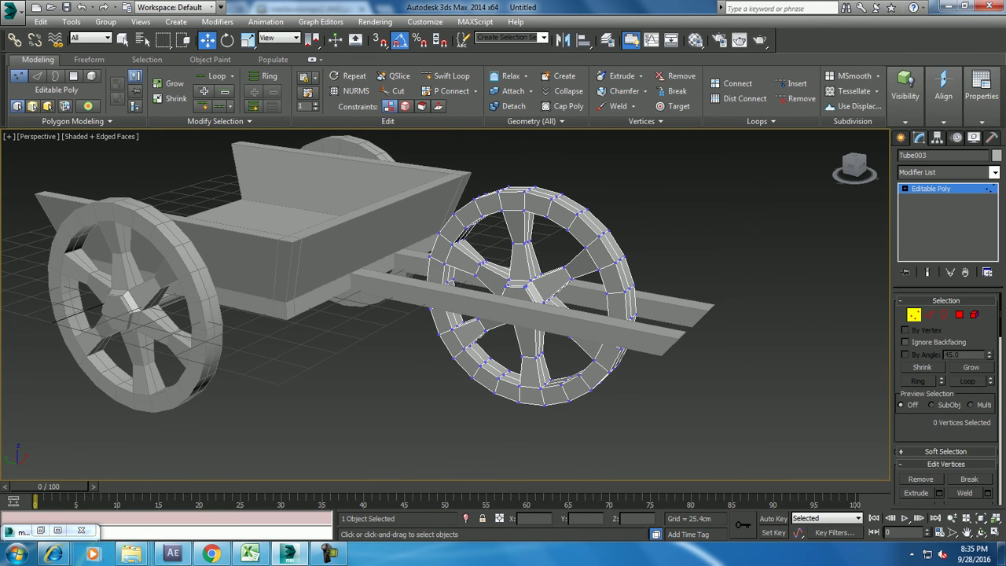
pyautogui.scroll(2, 503, 299)
pyautogui.scroll(2, 503, 298)
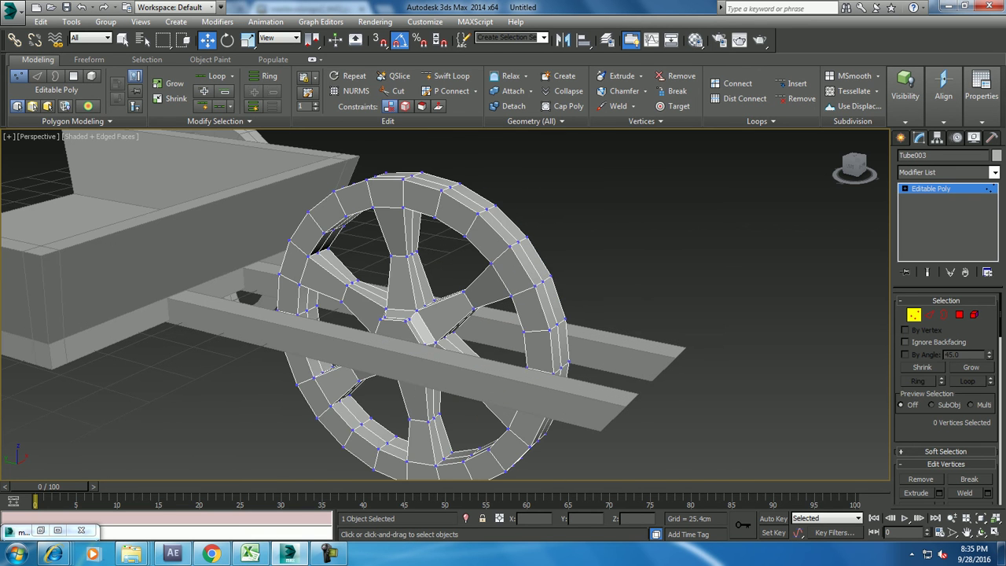
pyautogui.press('4')
pyautogui.click(405, 324)
pyautogui.keyDown('alt'); pyautogui.moveTo(405, 324); pyautogui.dragTo(471, 330, button='middle'); pyautogui.keyUp('alt')
pyautogui.keyDown('ctrl'); pyautogui.click(440, 350); pyautogui.keyUp('ctrl')
pyautogui.scroll(-1, 943, 393)
pyautogui.scroll(-1, 943, 393)
pyautogui.click(983, 443)
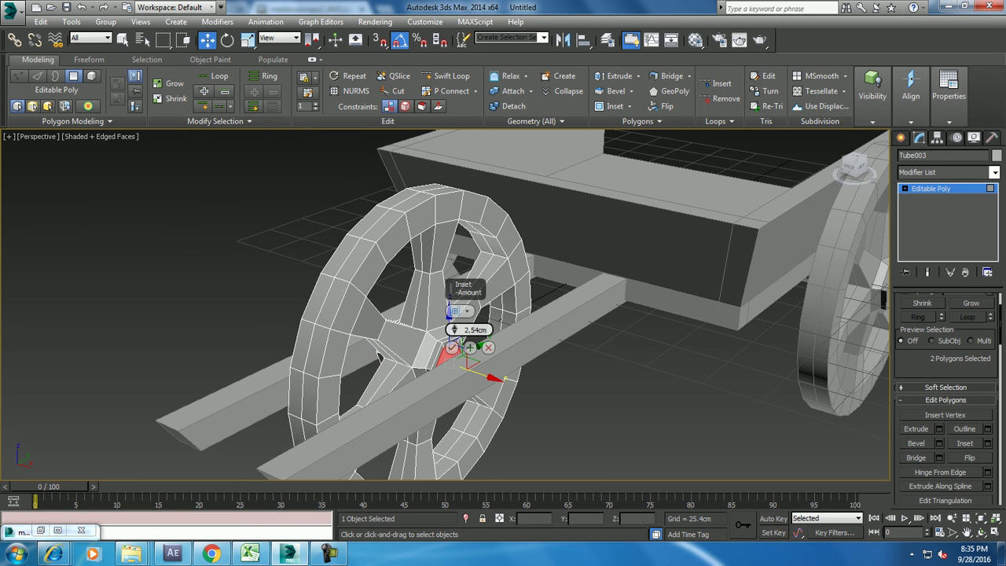
pyautogui.click(452, 347)
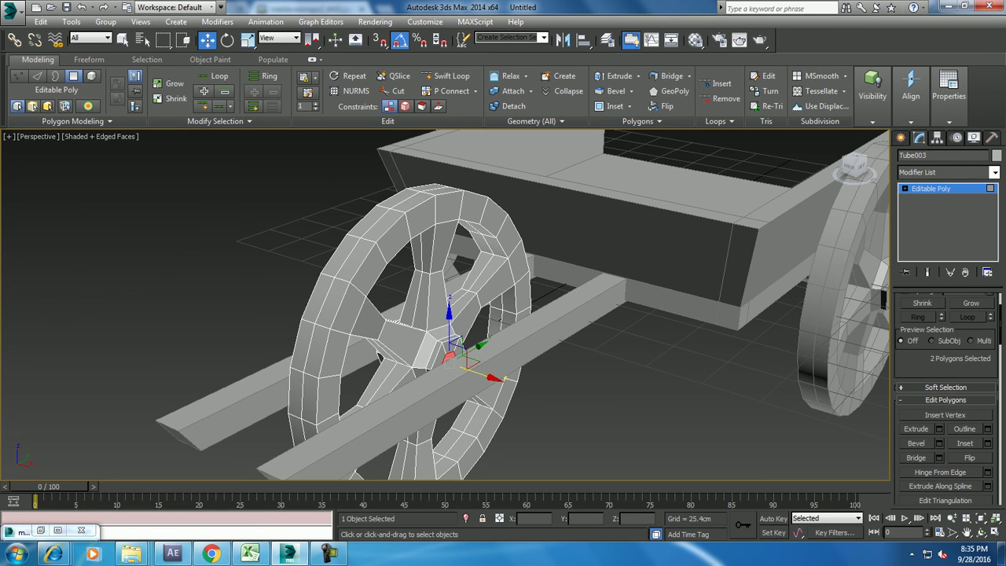
# - Extrude the inset hub faces about 17.65 cm into an axle pin and restore the reference photo
pyautogui.click(938, 429)
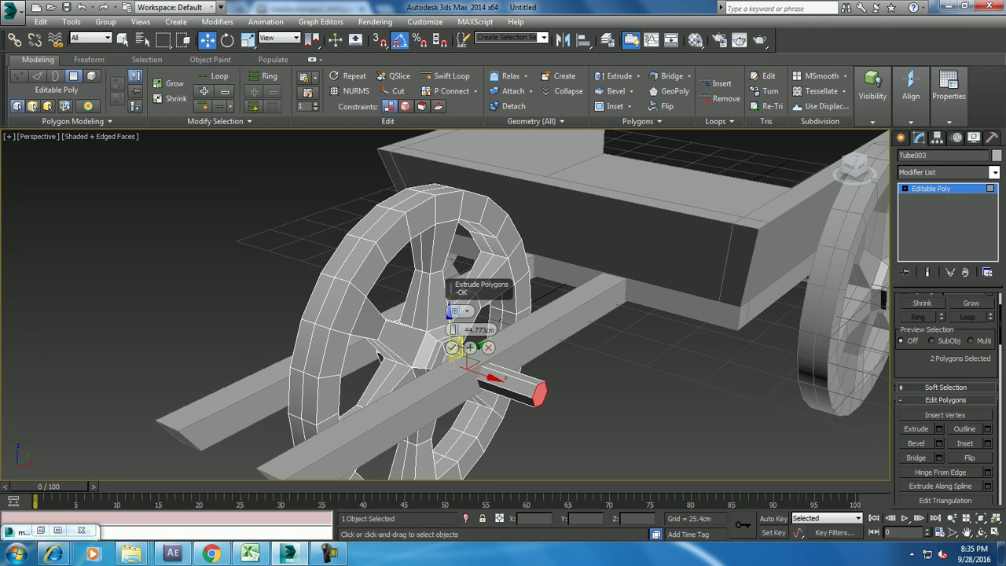
pyautogui.moveTo(455, 330); pyautogui.dragTo(454, 346)
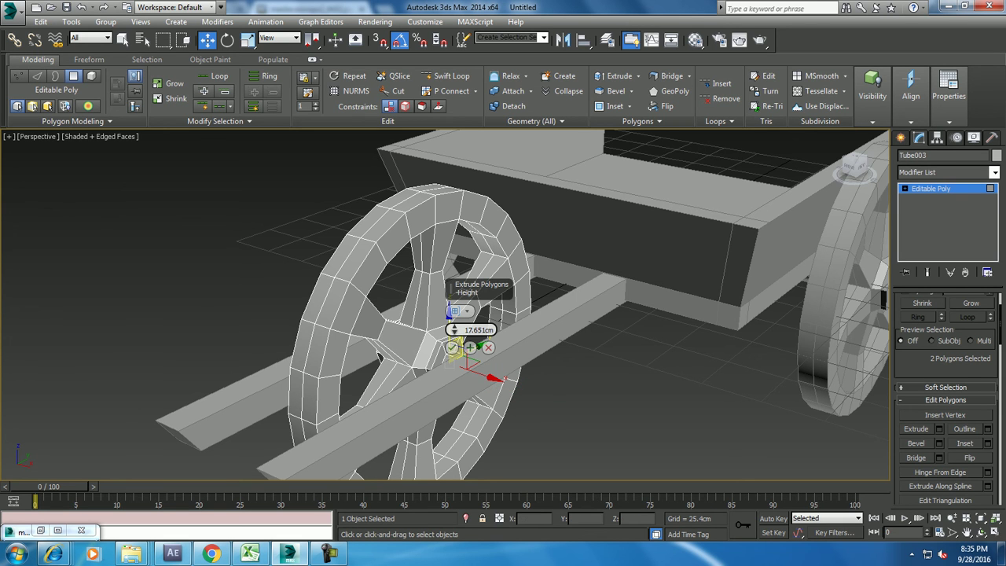
pyautogui.click(452, 347)
pyautogui.moveTo(454, 346)
pyautogui.keyDown('alt'); pyautogui.mouseDown(button='middle')
pyautogui.moveTo(550, 338)
pyautogui.moveTo(503, 338)
pyautogui.moveTo(527, 338)
pyautogui.mouseUp(button='middle'); pyautogui.keyUp('alt')
pyautogui.scroll(-5, 478, 339)
pyautogui.click(40, 530)
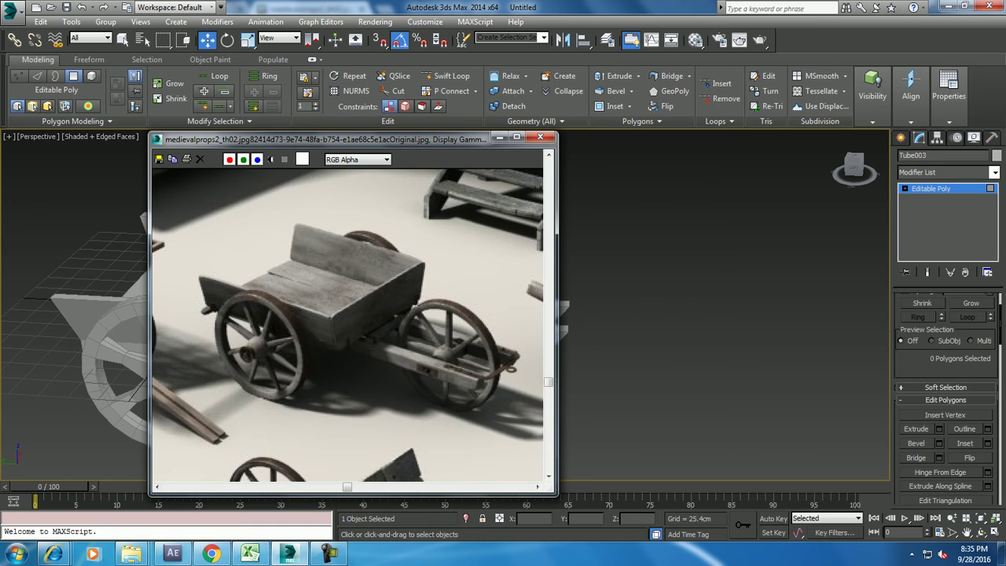
# - Minimize the reference photo and zoom the Perspective view in on the front wheel and shaft
pyautogui.click(500, 136)
pyautogui.keyDown('alt'); pyautogui.moveTo(440, 338); pyautogui.dragTo(471, 340, button='middle'); pyautogui.keyUp('alt')
pyautogui.scroll(3, 456, 340)
pyautogui.click(40, 530)
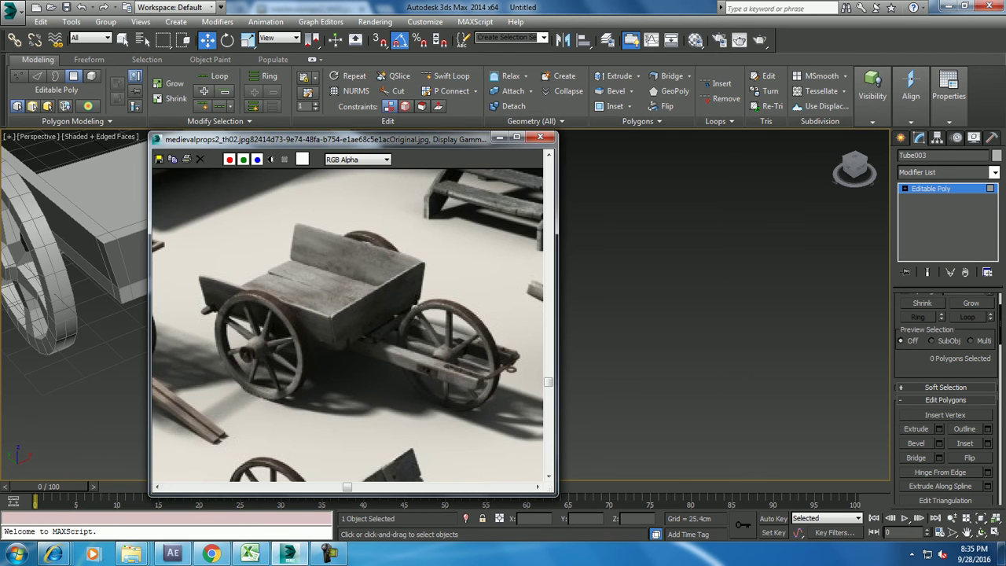
pyautogui.click(500, 137)
pyautogui.moveTo(472, 340)
pyautogui.keyDown('alt'); pyautogui.mouseDown(button='middle')
pyautogui.moveTo(440, 330)
pyautogui.moveTo(472, 322)
pyautogui.moveTo(511, 377)
pyautogui.mouseUp(button='middle'); pyautogui.keyUp('alt')
pyautogui.scroll(5, 503, 315)
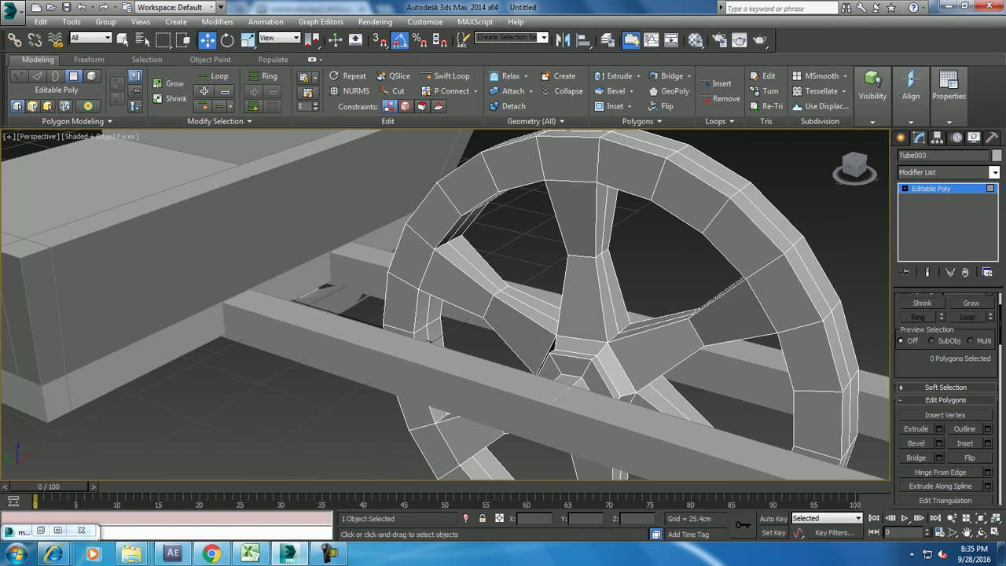
# - Draw a flat Box004 on the shaft and slide it along Y near the cart bed's front
pyautogui.click(901, 137)
pyautogui.click(923, 218)
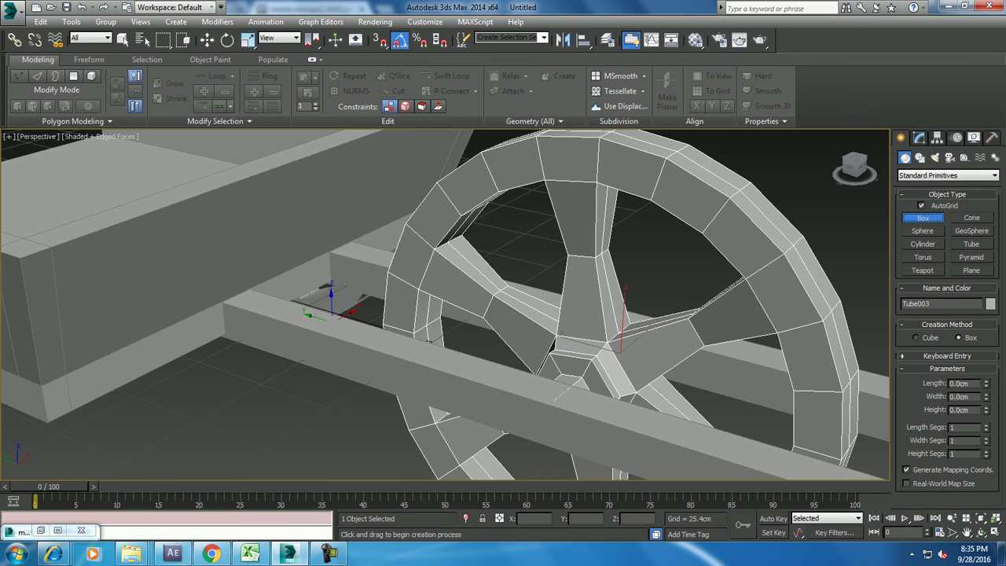
pyautogui.moveTo(331, 313); pyautogui.dragTo(393, 310)
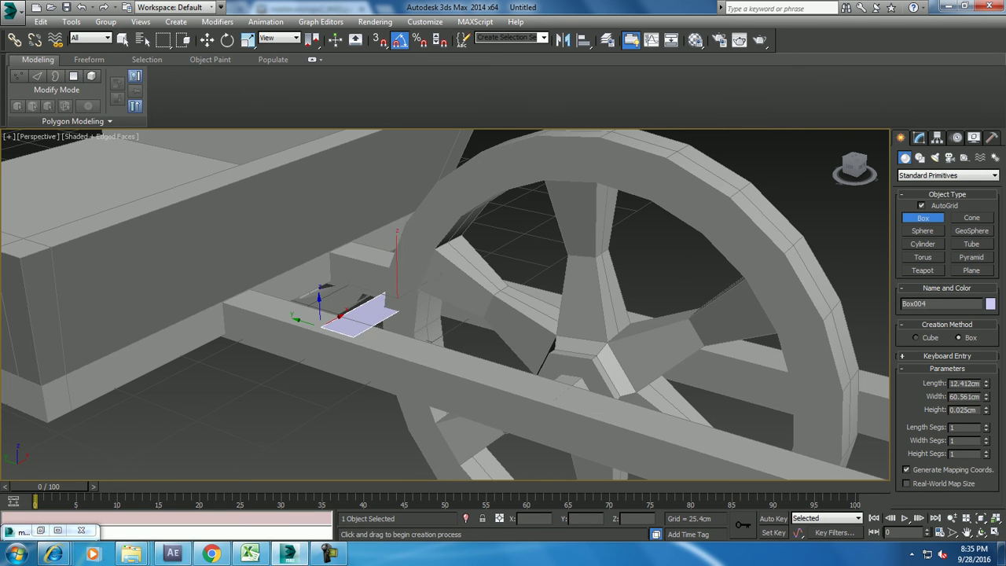
pyautogui.press('w')
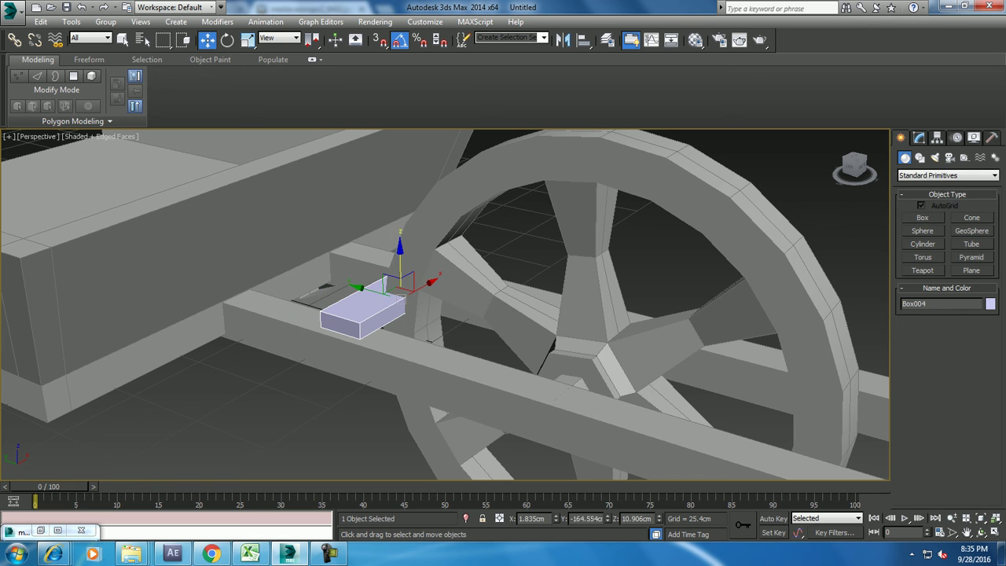
pyautogui.moveTo(369, 285); pyautogui.dragTo(282, 261)
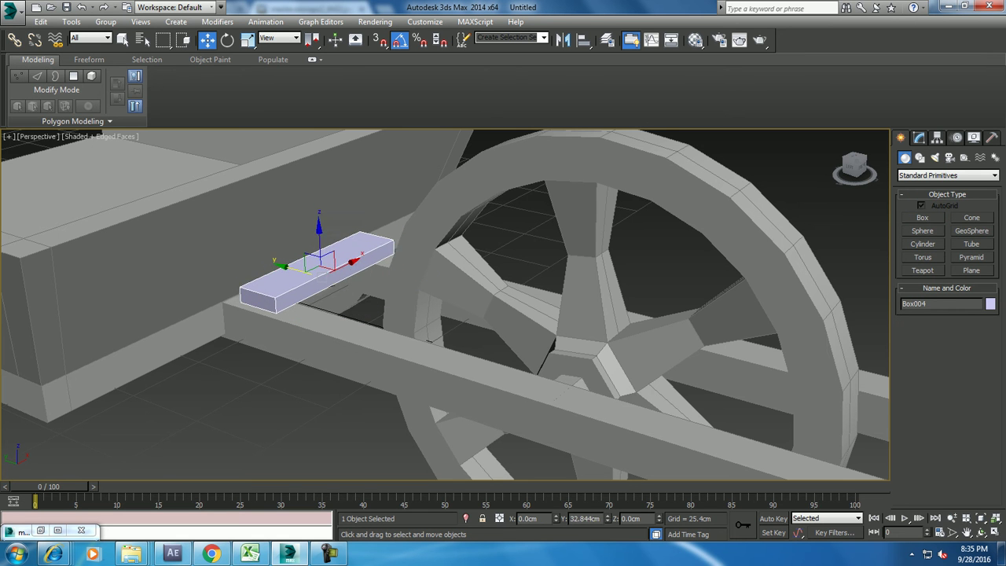
pyautogui.keyDown('alt'); pyautogui.moveTo(472, 314); pyautogui.dragTo(503, 322, button='middle'); pyautogui.keyUp('alt')
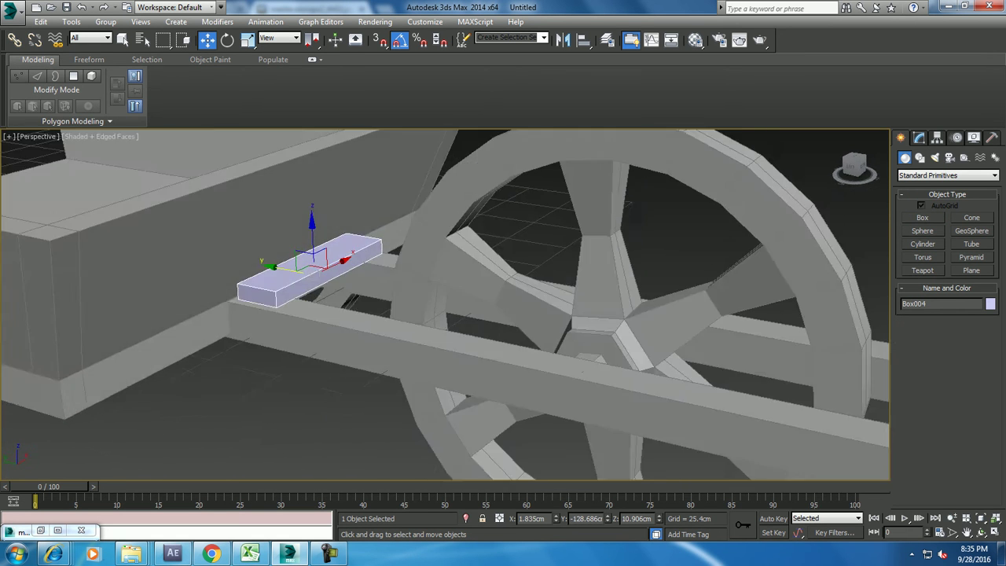
pyautogui.scroll(-5, 432, 260)
# - Select all eight cart parts and give them one grey object colour
pyautogui.hotkey('ctrl', 'a')
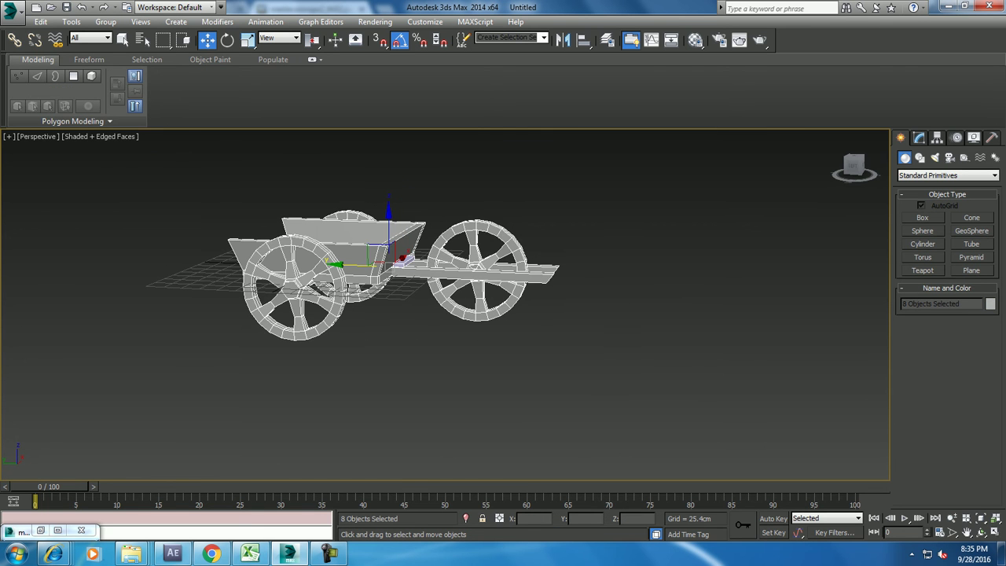
pyautogui.click(990, 303)
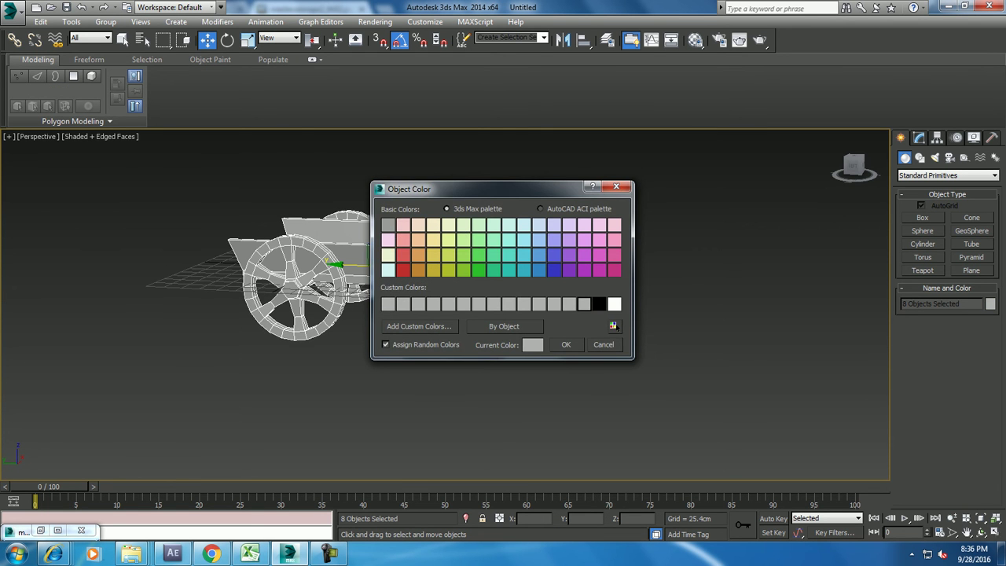
pyautogui.click(566, 344)
pyautogui.click(566, 377)
# - In the maximized Front view, lower the front wheel Tube003 and its three hub blocks
pyautogui.scroll(5, 550, 228)
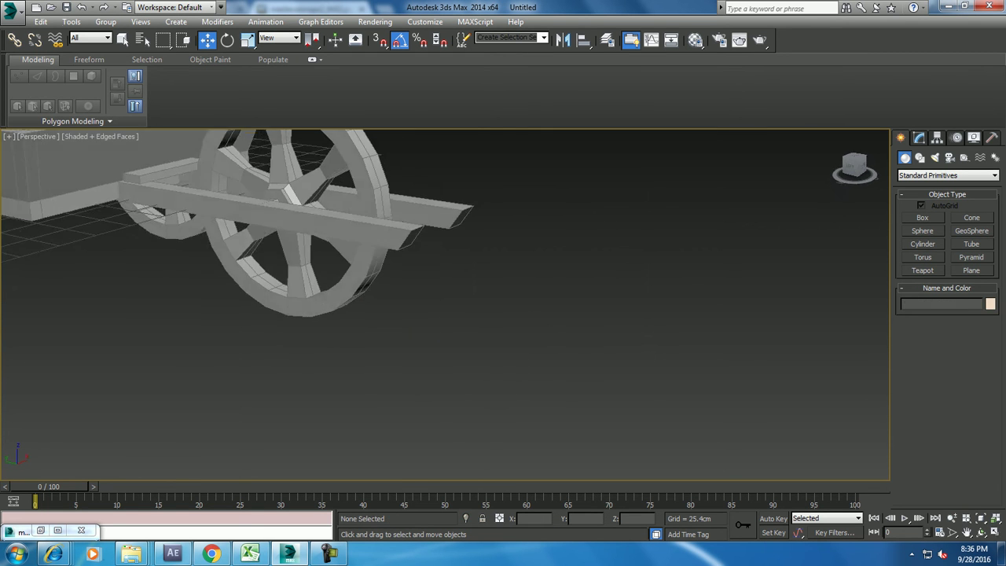
pyautogui.keyDown('alt'); pyautogui.moveTo(471, 315); pyautogui.dragTo(550, 314, button='middle'); pyautogui.keyUp('alt')
pyautogui.hotkey('alt', 'w')
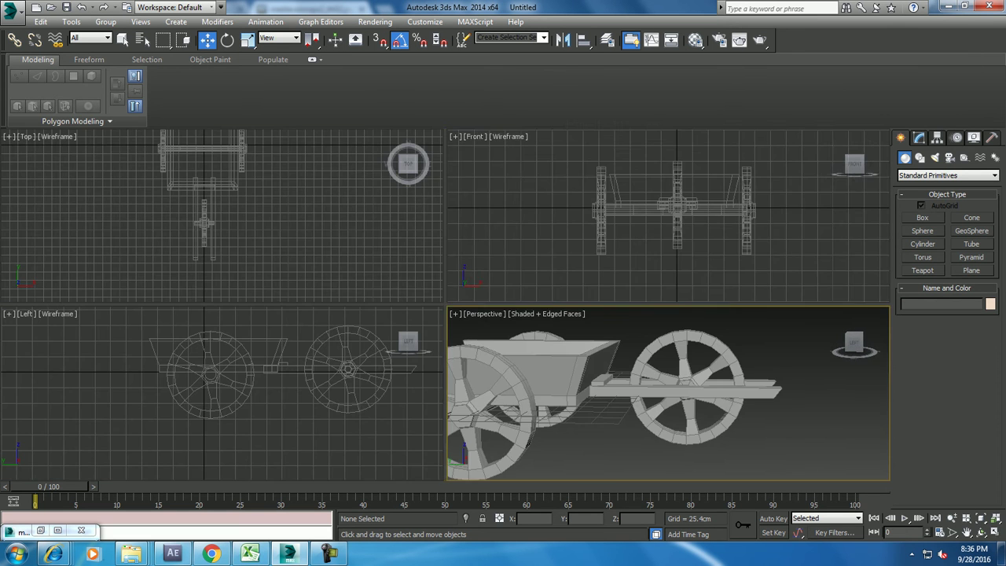
pyautogui.hotkey('alt', 'w')
pyautogui.moveTo(346, 267); pyautogui.dragTo(456, 267, button='middle')
pyautogui.scroll(3, 449, 267)
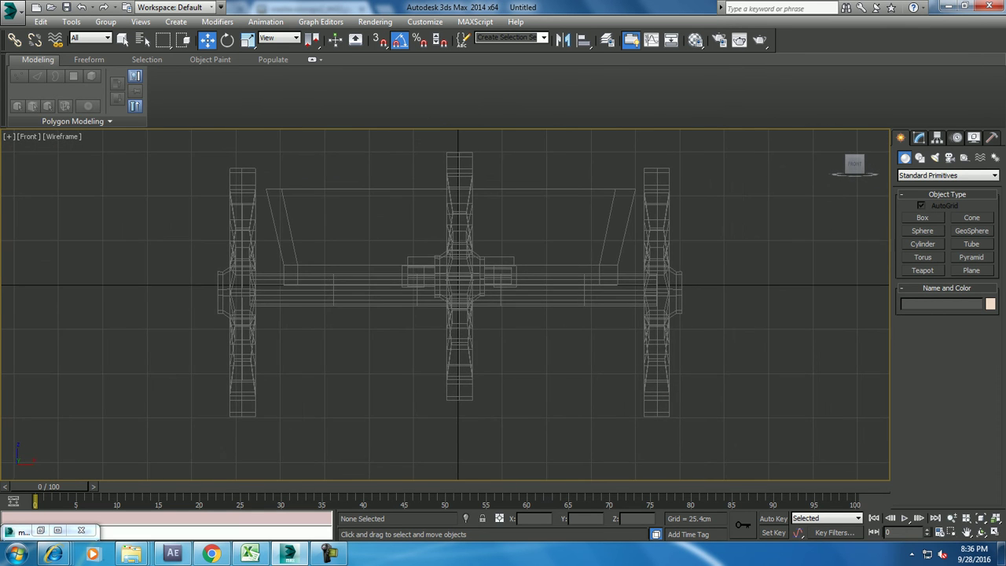
pyautogui.click(440, 264)
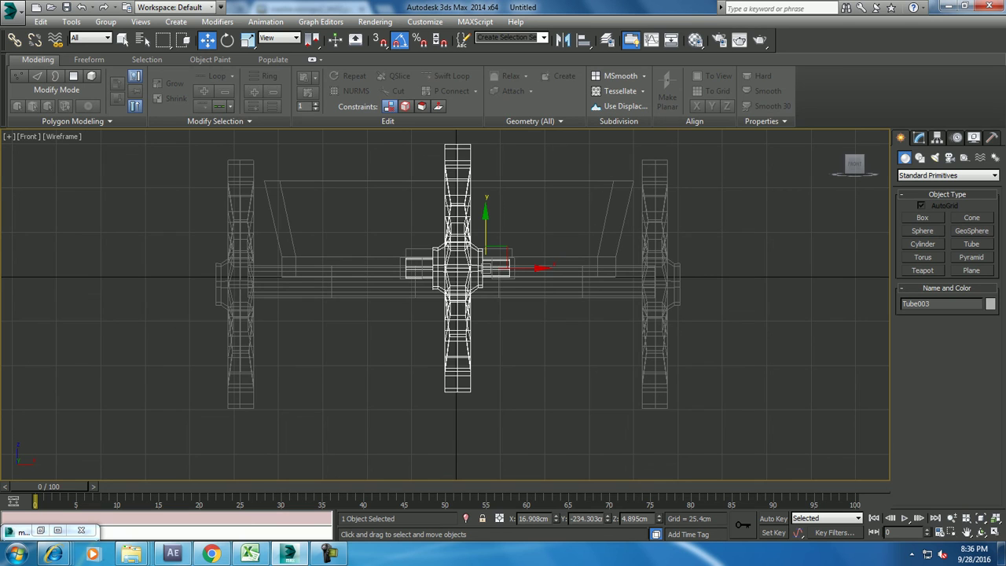
pyautogui.moveTo(485, 268); pyautogui.dragTo(485, 284)
pyautogui.click(488, 259)
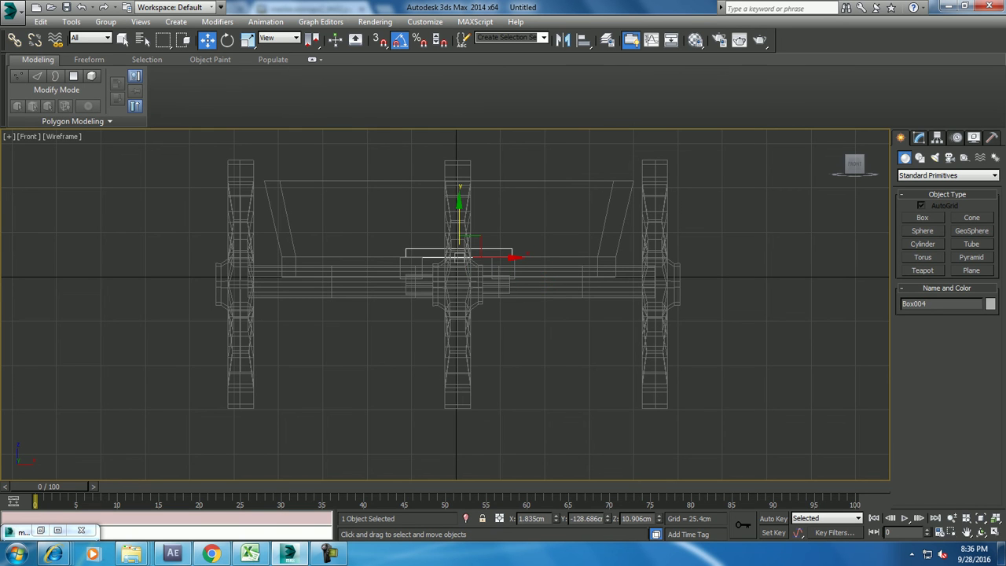
pyautogui.keyDown('ctrl'); pyautogui.click(401, 268); pyautogui.keyUp('ctrl')
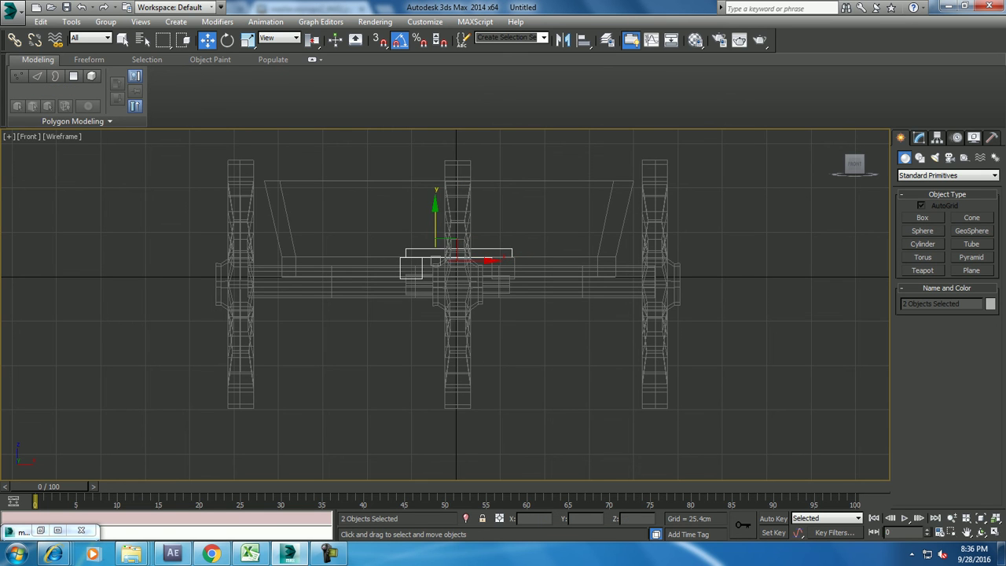
pyautogui.keyDown('ctrl'); pyautogui.click(511, 264); pyautogui.keyUp('ctrl')
pyautogui.moveTo(511, 264); pyautogui.dragTo(510, 283)
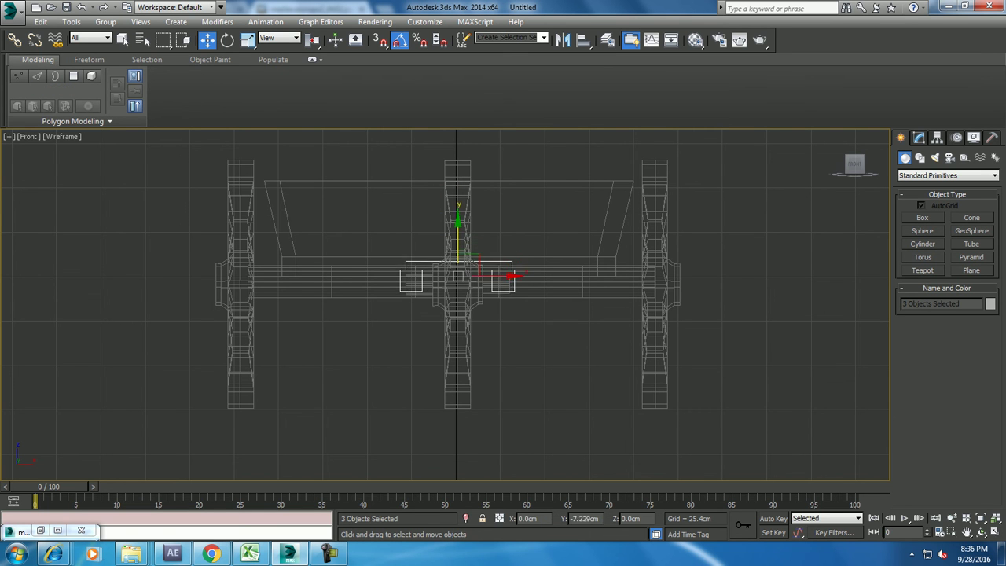
# - In the maximized Perspective view, raise both shafts slightly
pyautogui.hotkey('alt', 'w')
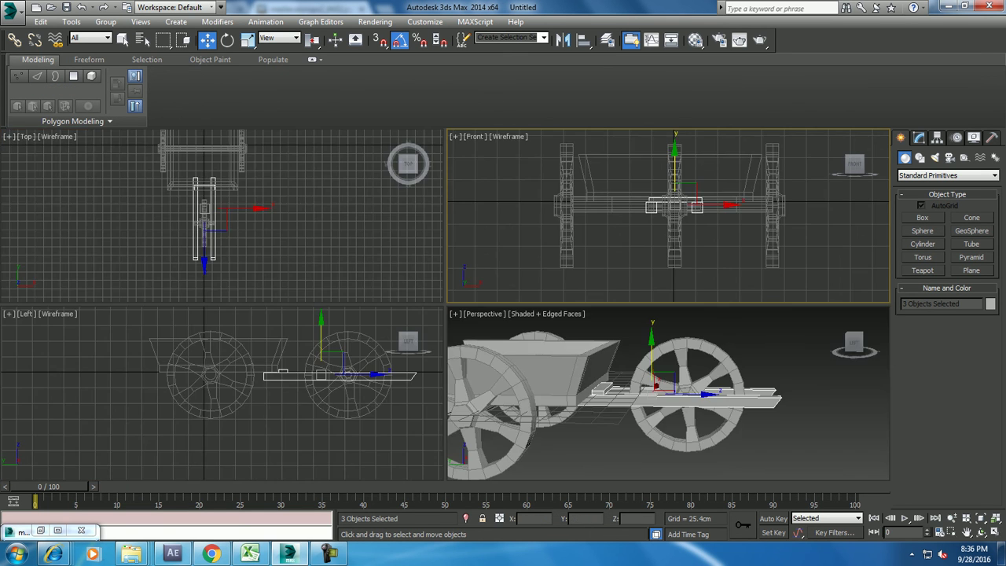
pyautogui.click(786, 440)
pyautogui.hotkey('alt', 'w')
pyautogui.keyDown('alt'); pyautogui.moveTo(550, 354); pyautogui.dragTo(519, 354, button='middle'); pyautogui.keyUp('alt')
pyautogui.moveTo(472, 315)
pyautogui.keyDown('alt'); pyautogui.mouseDown(button='middle')
pyautogui.moveTo(566, 315)
pyautogui.moveTo(488, 314)
pyautogui.mouseUp(button='middle'); pyautogui.keyUp('alt')
pyautogui.scroll(5, 393, 314)
pyautogui.click(413, 291)
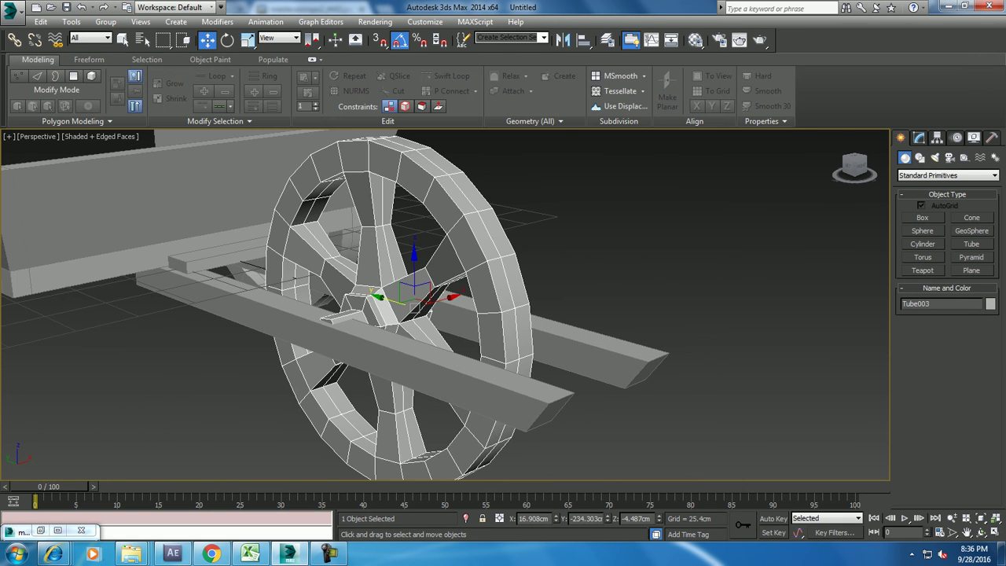
pyautogui.click(353, 370)
pyautogui.keyDown('ctrl'); pyautogui.click(597, 349); pyautogui.keyUp('ctrl')
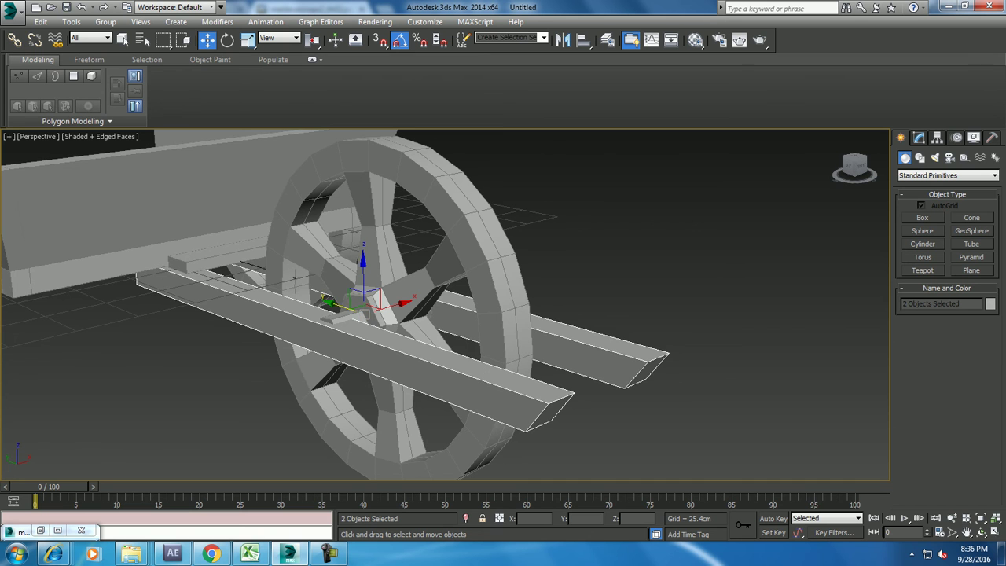
pyautogui.moveTo(363, 275); pyautogui.dragTo(363, 267)
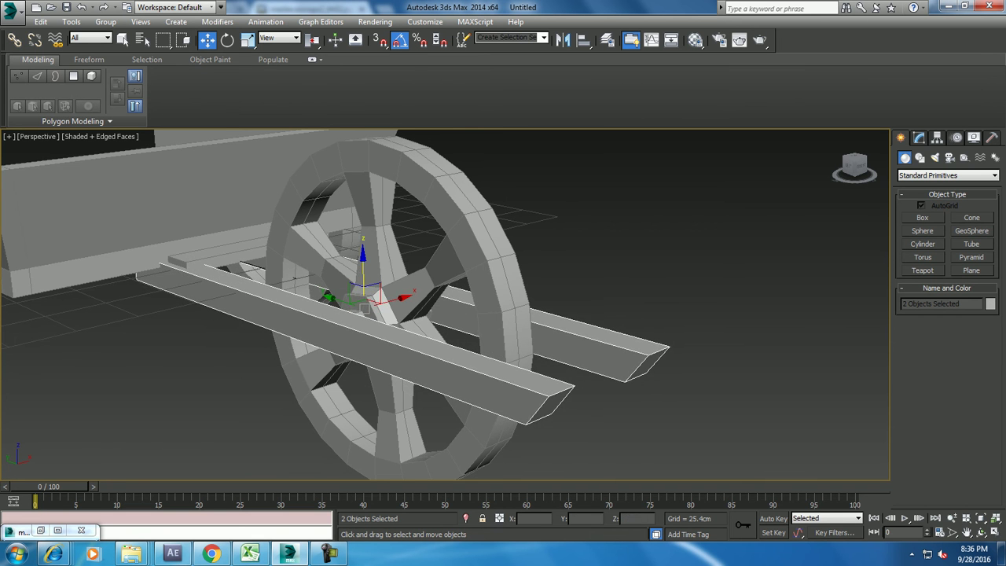
pyautogui.click(707, 409)
# - Orbit around the cart to check the wheel and shafts, then select the front shaft Box003
pyautogui.scroll(-6, 445, 304)
pyautogui.keyDown('alt'); pyautogui.moveTo(472, 315); pyautogui.dragTo(377, 314, button='middle'); pyautogui.keyUp('alt')
pyautogui.scroll(6, 353, 314)
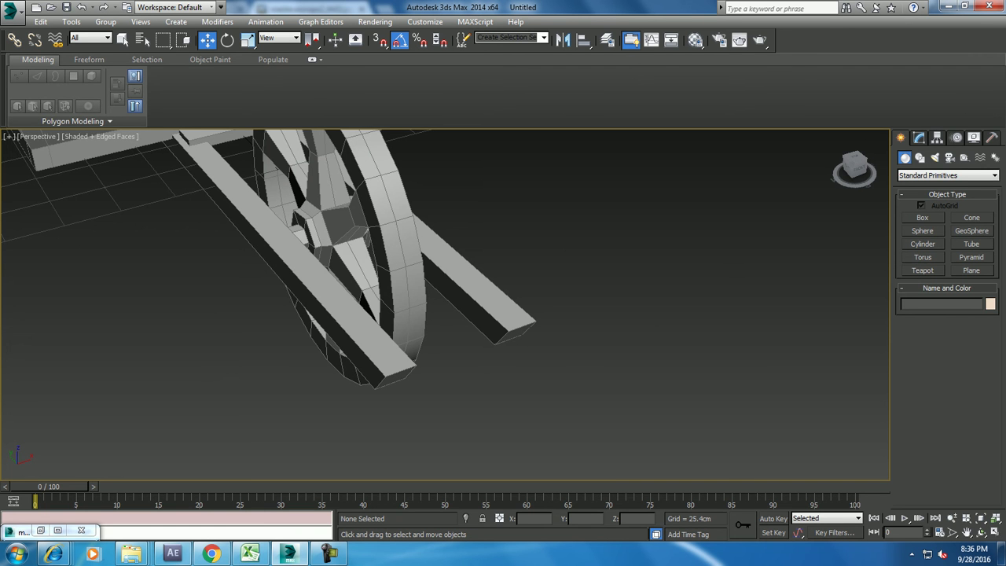
pyautogui.scroll(-3, 445, 304)
pyautogui.keyDown('alt'); pyautogui.moveTo(445, 304); pyautogui.dragTo(487, 304, button='middle'); pyautogui.keyUp('alt')
pyautogui.scroll(2, 551, 299)
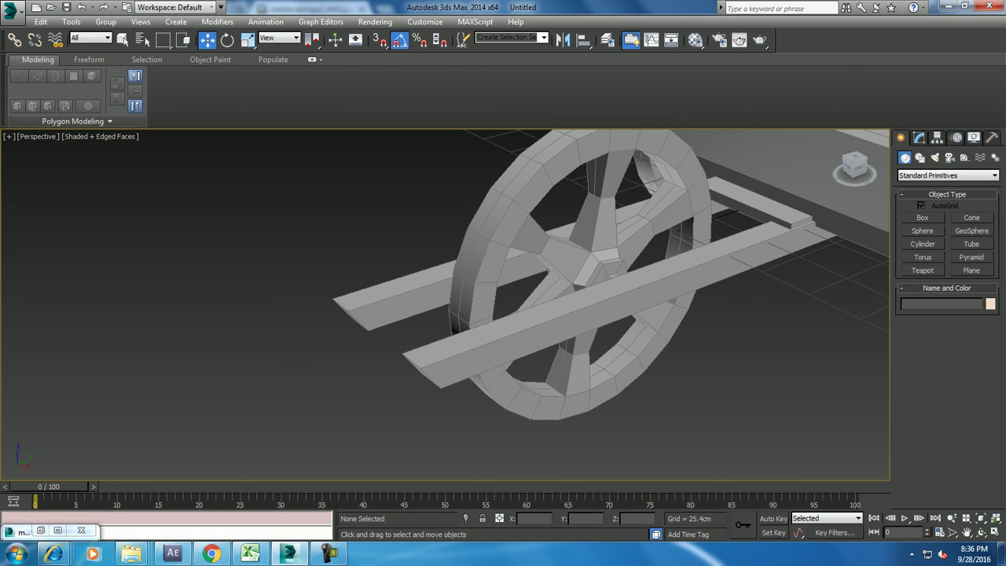
pyautogui.click(597, 292)
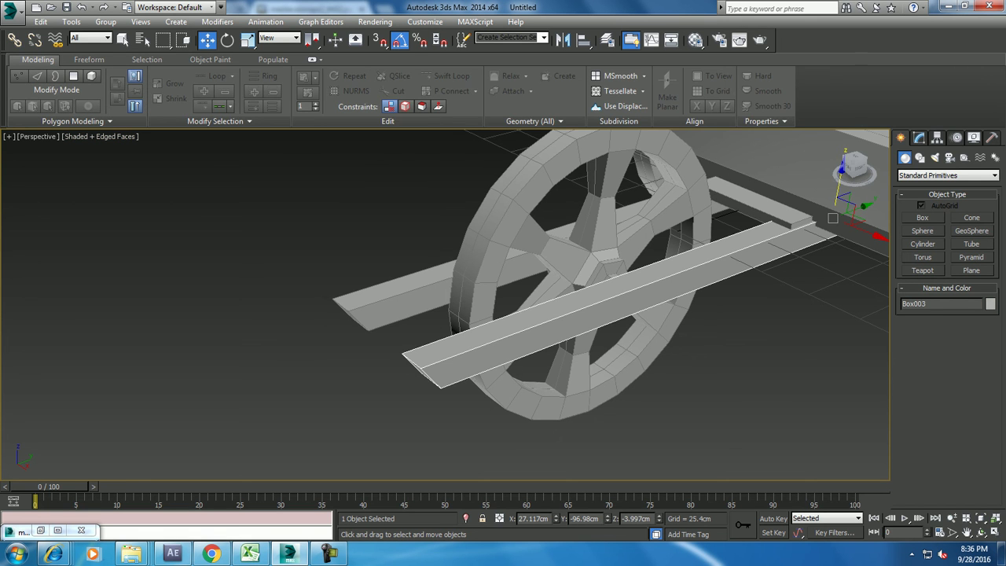
# - Convert both shafts to Editable Poly and attach the back shaft to Box003
pyautogui.keyDown('ctrl'); pyautogui.click(404, 295); pyautogui.keyUp('ctrl')
pyautogui.rightClick(404, 295)
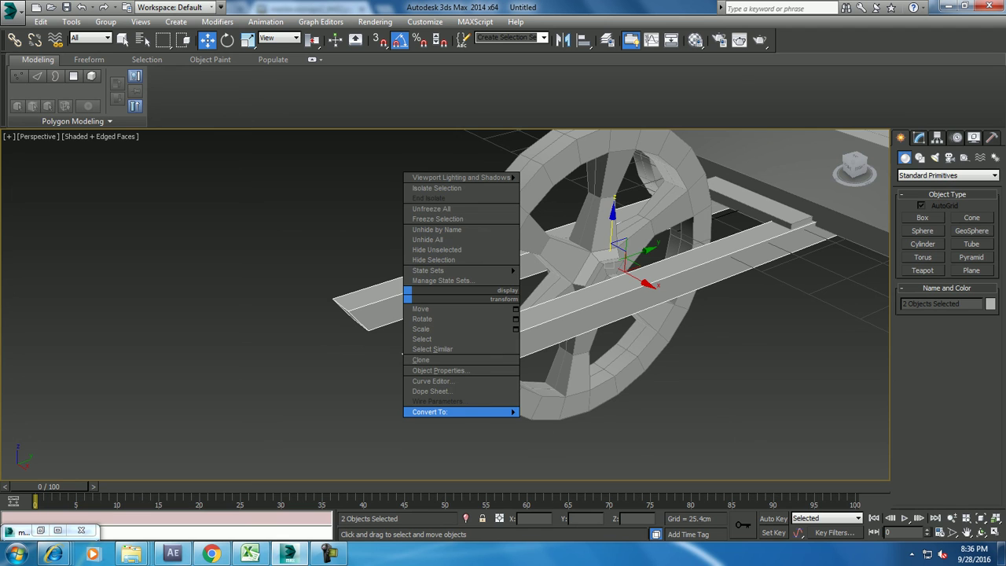
pyautogui.click(567, 422)
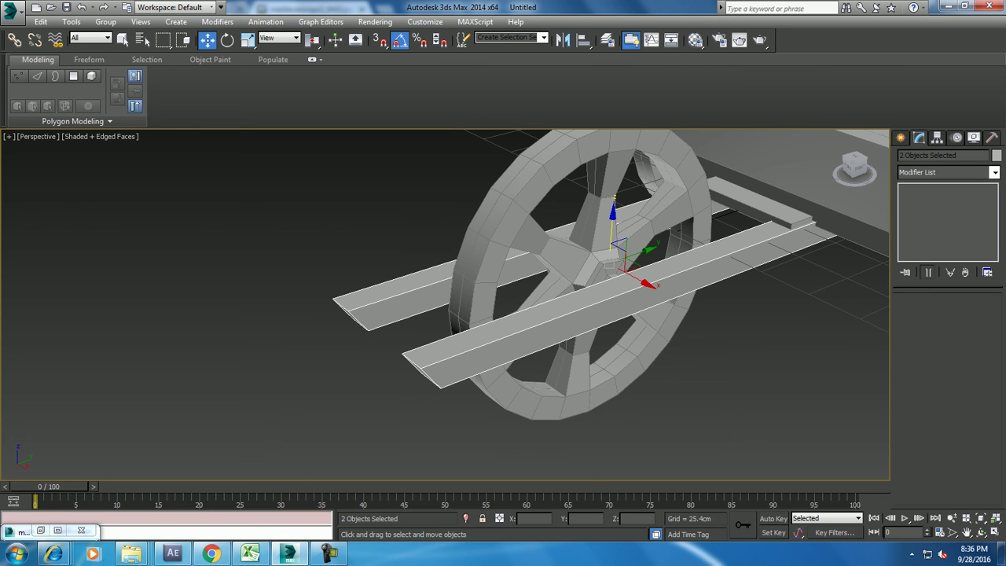
pyautogui.click(833, 218)
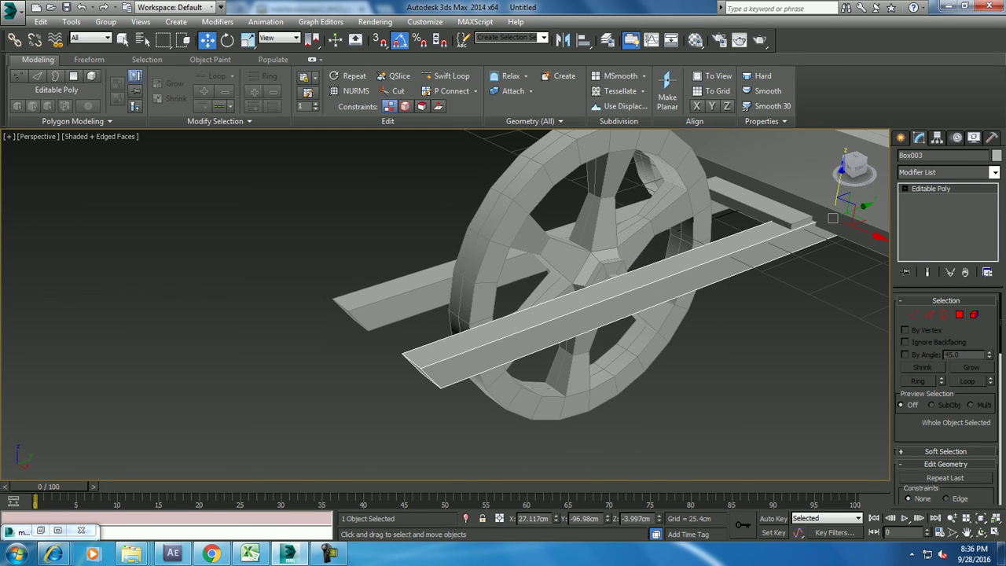
pyautogui.scroll(-5, 947, 393)
pyautogui.click(916, 358)
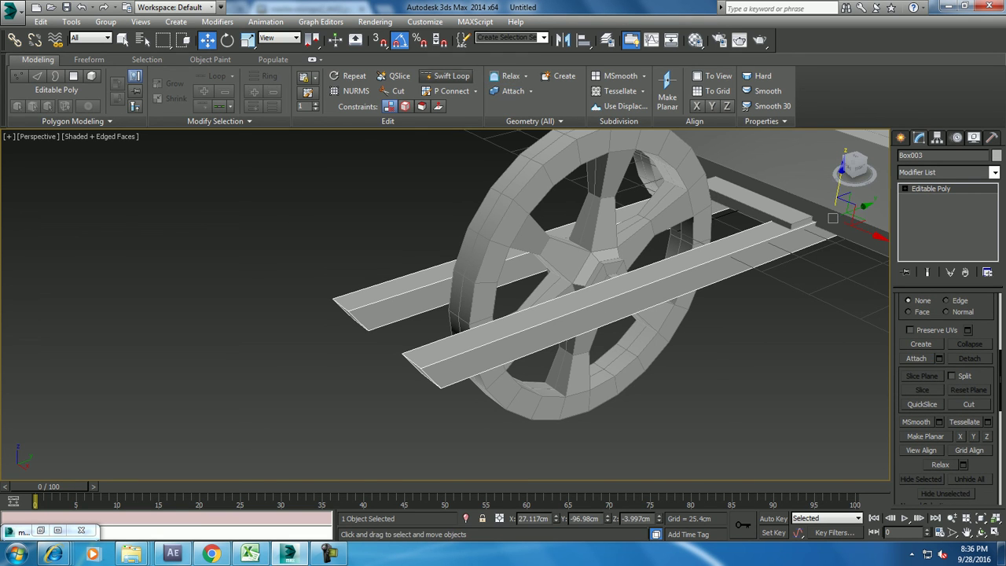
# - Insert a cross edge loop and a lengthwise edge loop on the front shaft
pyautogui.click(446, 75)
pyautogui.click(433, 371)
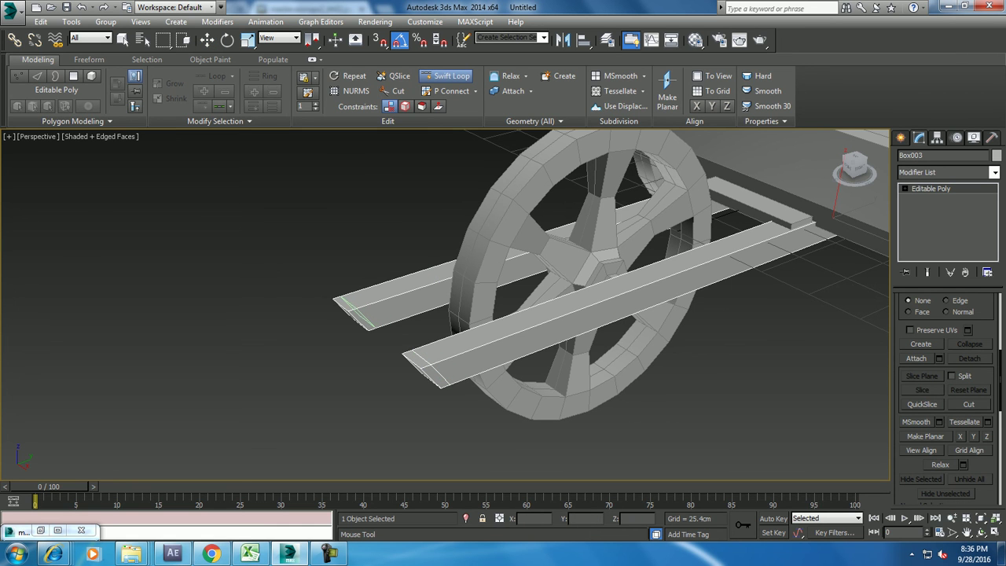
pyautogui.moveTo(503, 314)
pyautogui.keyDown('alt'); pyautogui.mouseDown(button='middle')
pyautogui.moveTo(582, 302)
pyautogui.moveTo(543, 299)
pyautogui.mouseUp(button='middle'); pyautogui.keyUp('alt')
pyautogui.press('w')
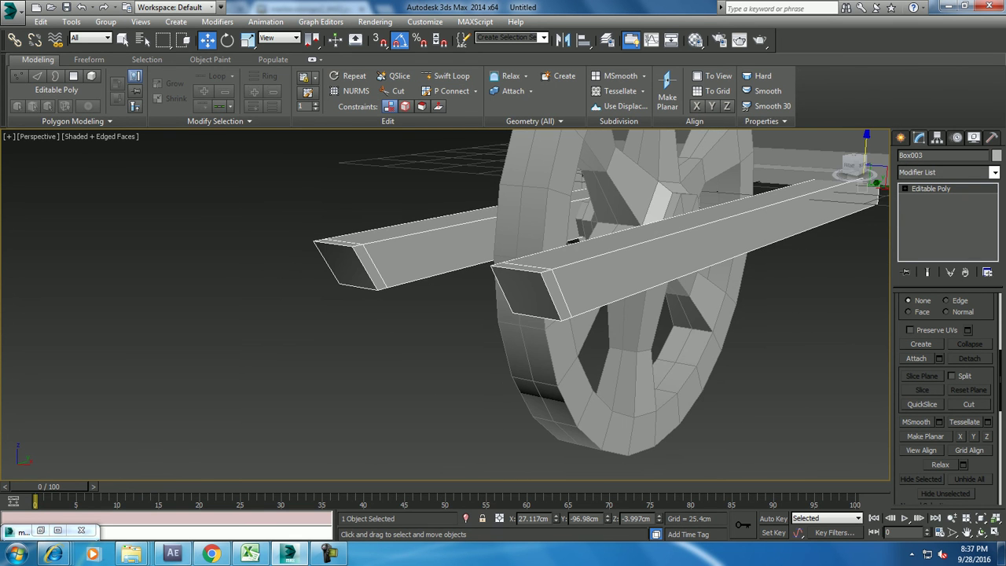
pyautogui.click(452, 75)
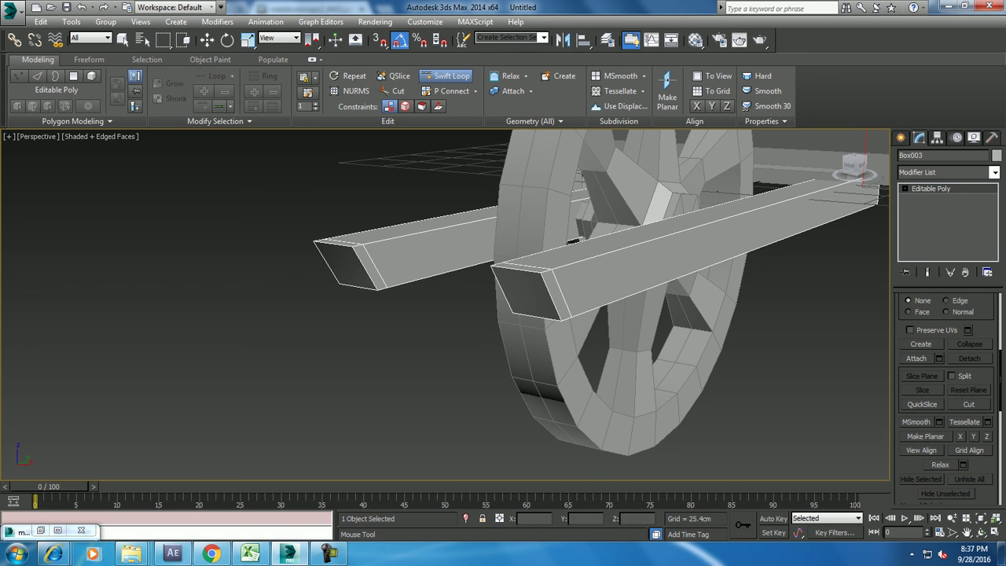
pyautogui.click(692, 248)
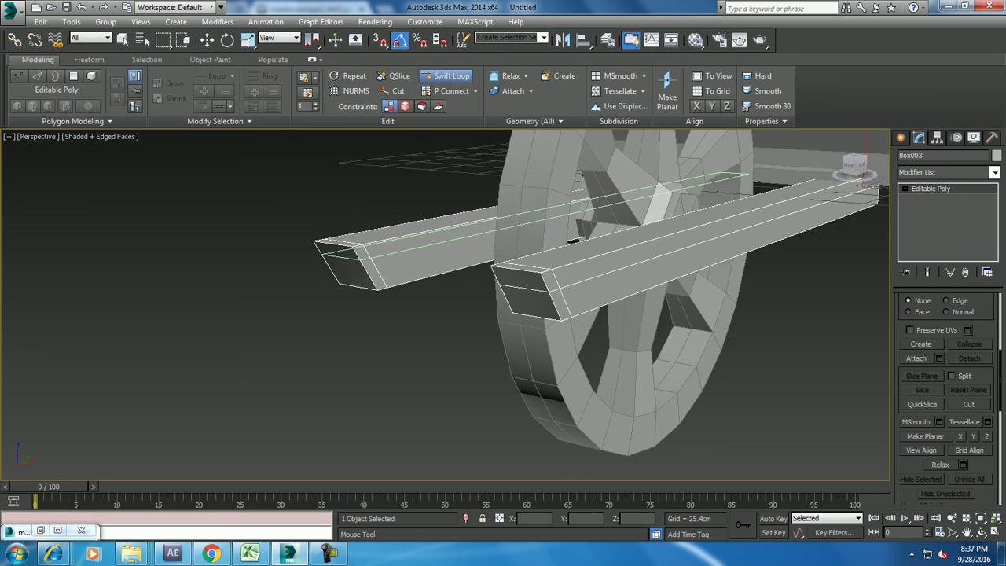
pyautogui.hotkey('alt', 'w')
pyautogui.scroll(3, 668, 215)
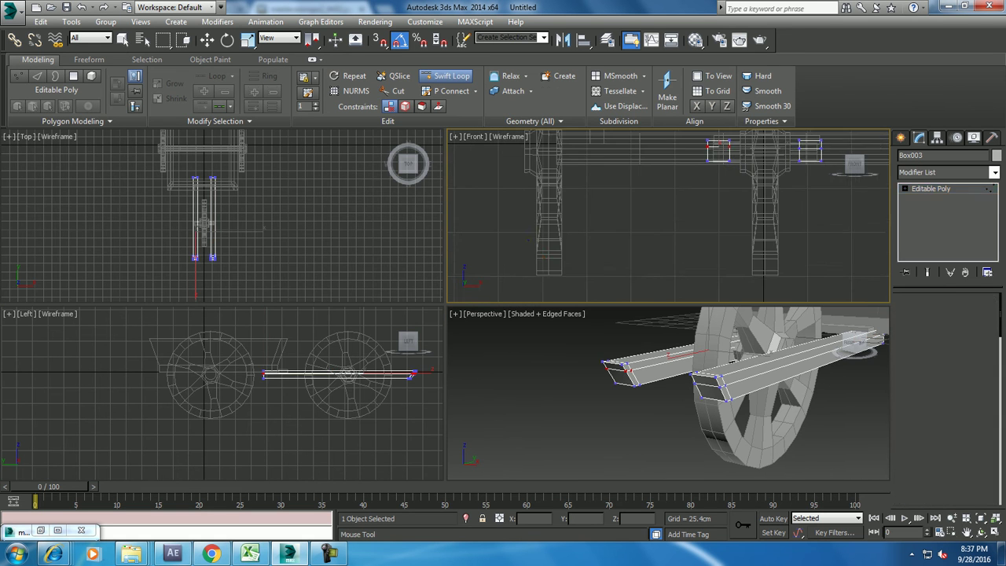
# - Select the end vertices of both shafts and scale them
pyautogui.scroll(2, 668, 215)
pyautogui.press('w')
pyautogui.scroll(2, 669, 215)
pyautogui.press('1')
pyautogui.moveTo(563, 202); pyautogui.dragTo(721, 212)
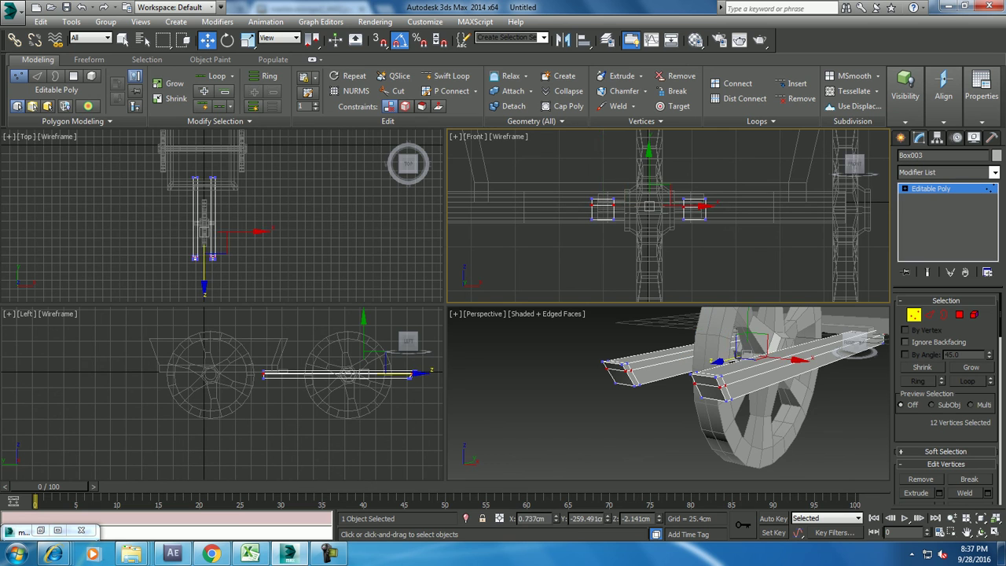
pyautogui.press('r')
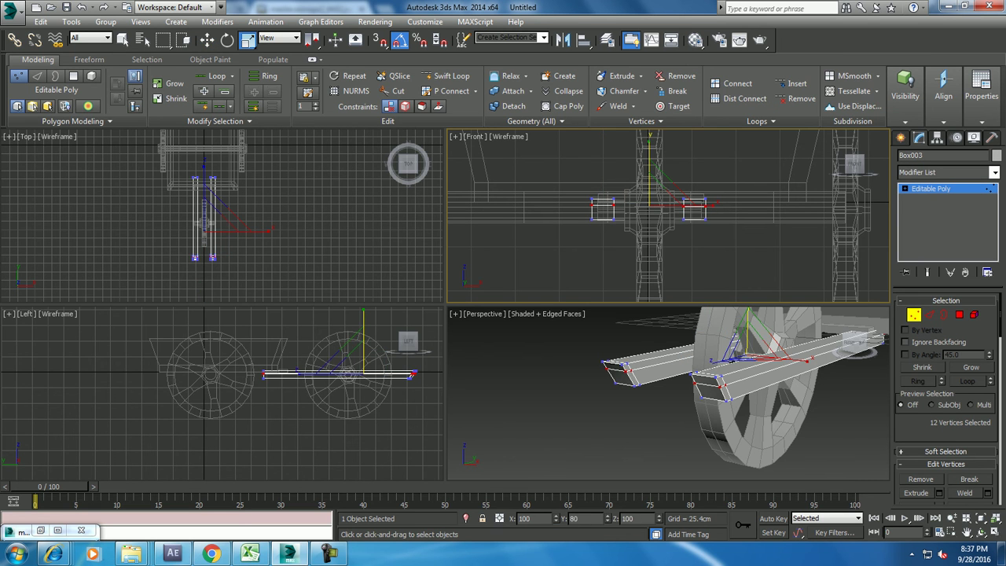
pyautogui.press('w')
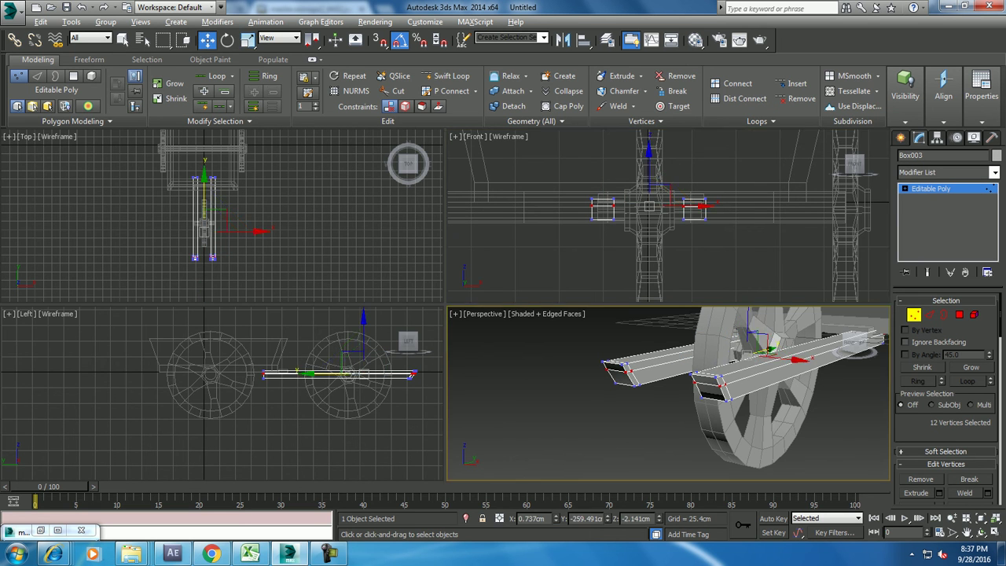
# - Bridge the end faces of the two shafts to form a crossbar
pyautogui.hotkey('alt', 'w')
pyautogui.hotkey('alt', 'w')
pyautogui.hotkey('alt', 'w')
pyautogui.moveTo(503, 307)
pyautogui.keyDown('alt'); pyautogui.mouseDown(button='middle')
pyautogui.moveTo(550, 307)
pyautogui.moveTo(527, 314)
pyautogui.moveTo(550, 322)
pyautogui.mouseUp(button='middle'); pyautogui.keyUp('alt')
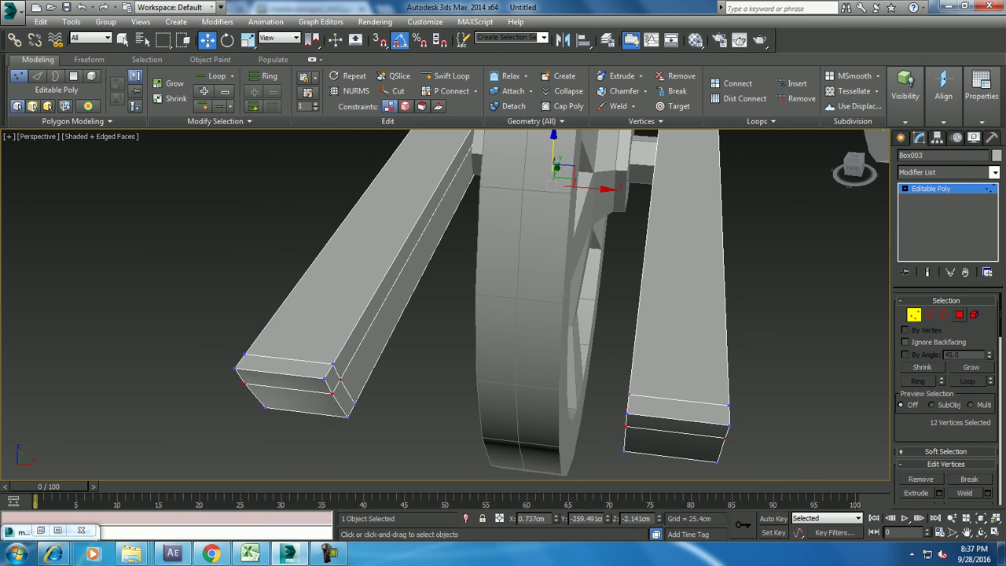
pyautogui.press('4')
pyautogui.click(337, 383)
pyautogui.keyDown('alt'); pyautogui.moveTo(336, 383); pyautogui.dragTo(440, 369, button='middle'); pyautogui.keyUp('alt')
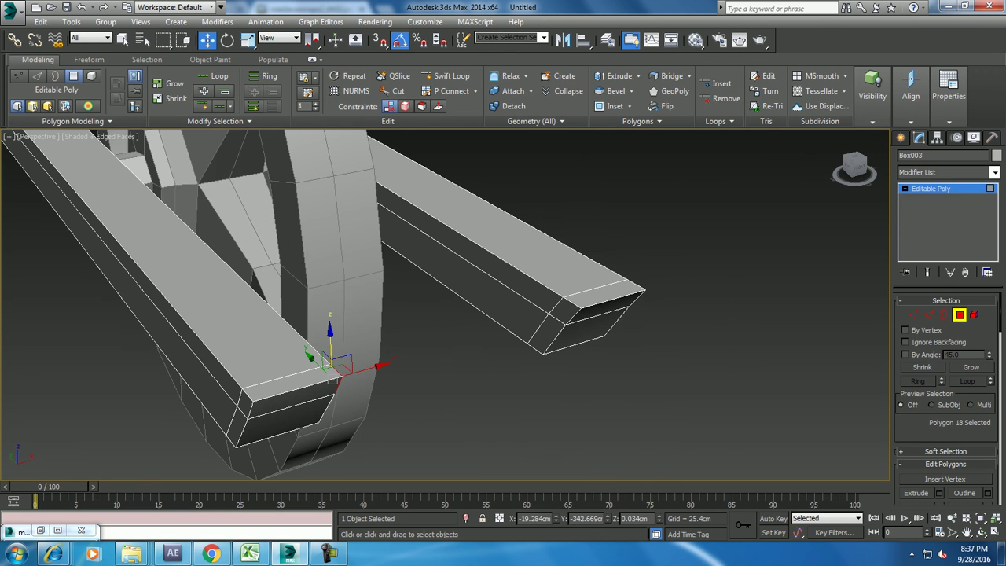
pyautogui.keyDown('ctrl'); pyautogui.click(564, 311); pyautogui.keyUp('ctrl')
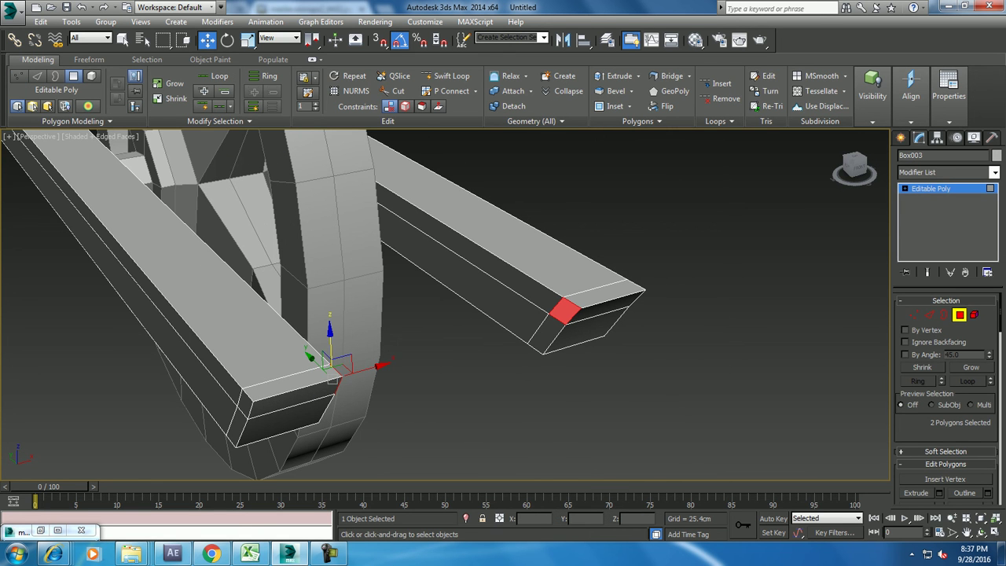
pyautogui.scroll(-2, 943, 440)
pyautogui.click(916, 456)
pyautogui.moveTo(471, 330)
pyautogui.keyDown('alt'); pyautogui.mouseDown(button='middle')
pyautogui.moveTo(503, 314)
pyautogui.moveTo(534, 338)
pyautogui.moveTo(531, 360)
pyautogui.mouseUp(button='middle'); pyautogui.keyUp('alt')
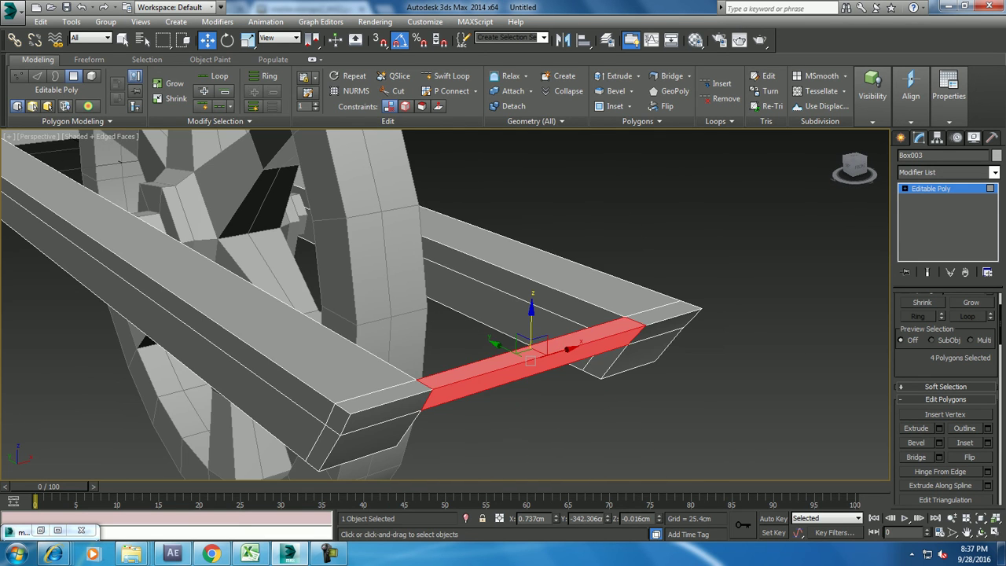
# - In the maximized Top view, select the crossbar's middle vertices to bow them forward
pyautogui.press('4')
pyautogui.click(446, 75)
pyautogui.keyDown('alt'); pyautogui.moveTo(531, 360); pyautogui.dragTo(471, 314, button='middle'); pyautogui.keyUp('alt')
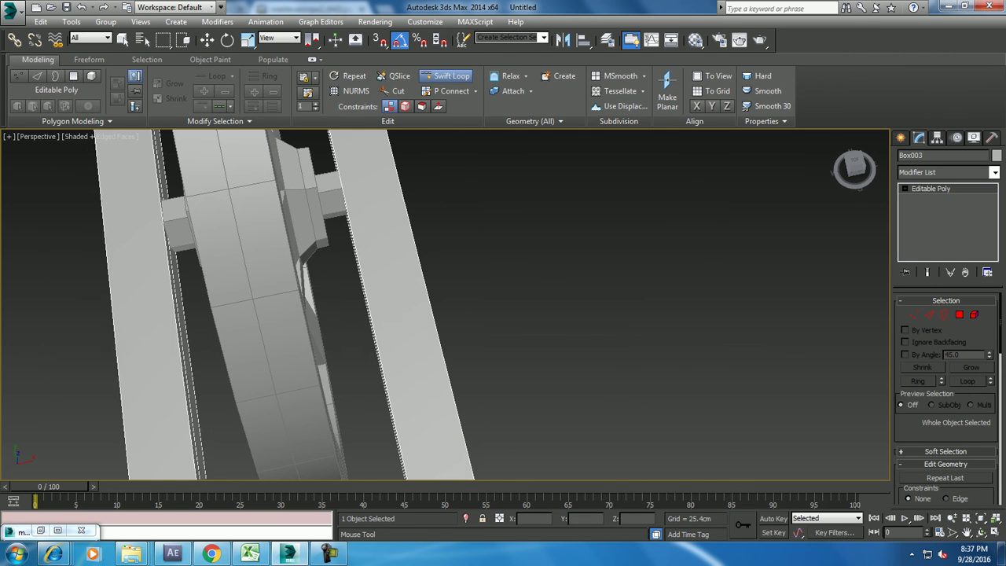
pyautogui.hotkey('alt', 'w')
pyautogui.rightClick(220, 220)
pyautogui.hotkey('alt', 'w')
pyautogui.scroll(2, 635, 314)
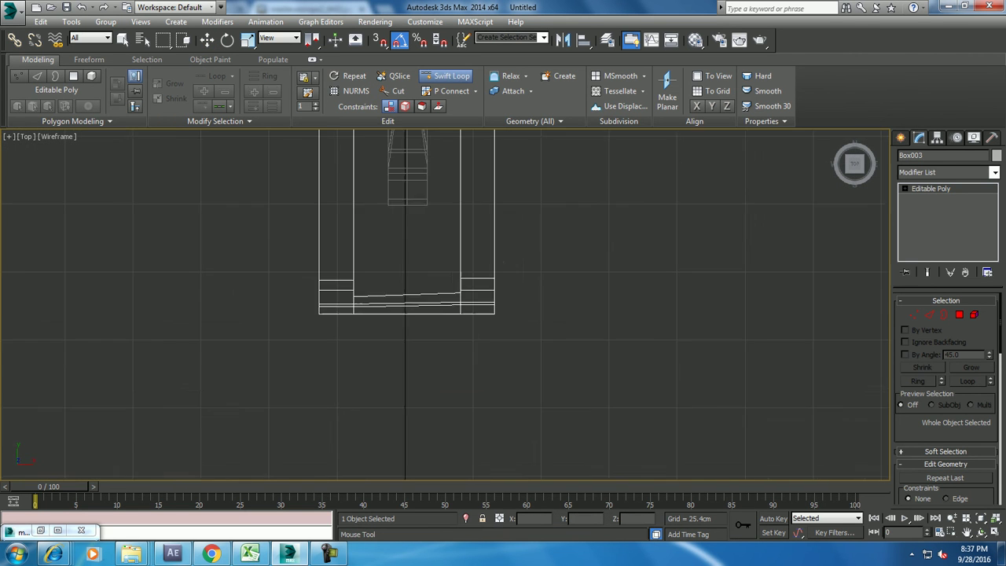
pyautogui.scroll(1, 496, 222)
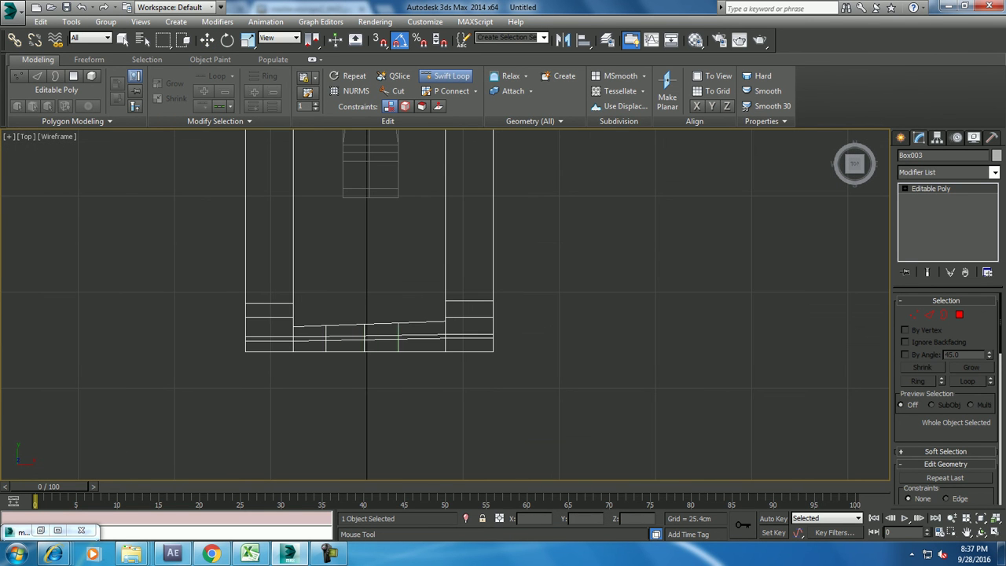
pyautogui.press('w')
pyautogui.press('1')
pyautogui.moveTo(311, 303); pyautogui.dragTo(364, 346)
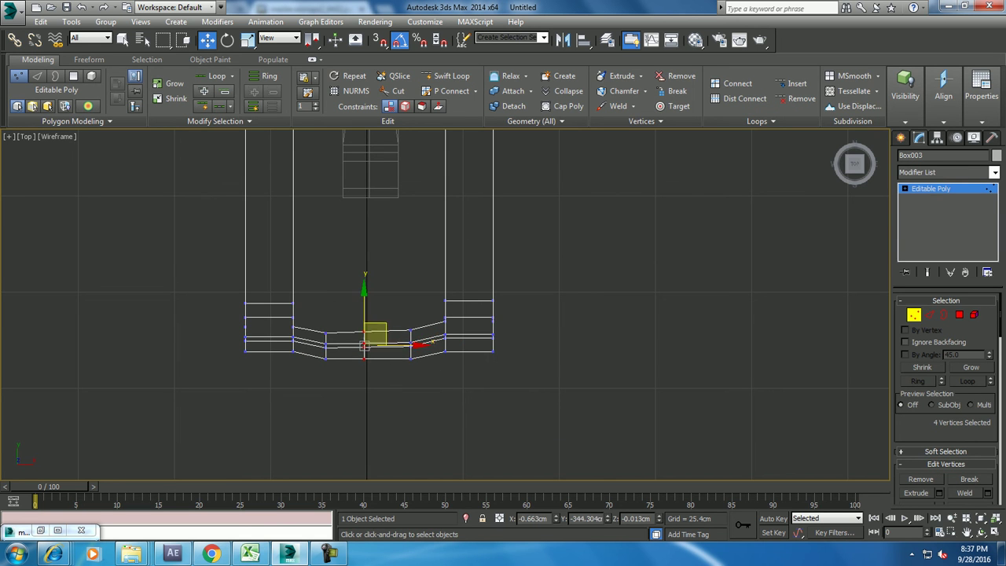
# - Frame the whole cart in Perspective, exit vertex editing and clear the selection
pyautogui.hotkey('alt', 'w')
pyautogui.hotkey('alt', 'w')
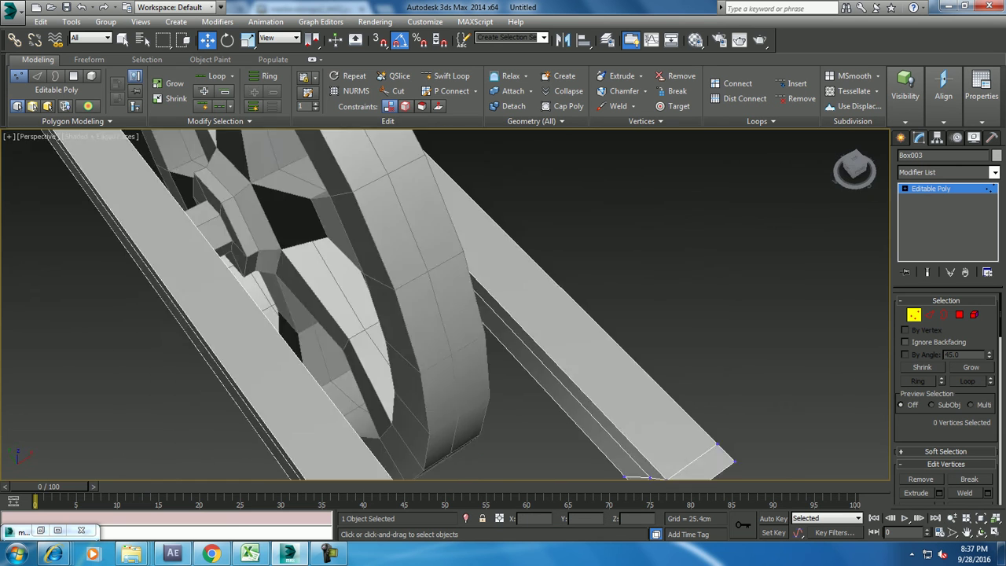
pyautogui.press('z')
pyautogui.keyDown('alt'); pyautogui.moveTo(440, 315); pyautogui.dragTo(409, 315, button='middle'); pyautogui.keyUp('alt')
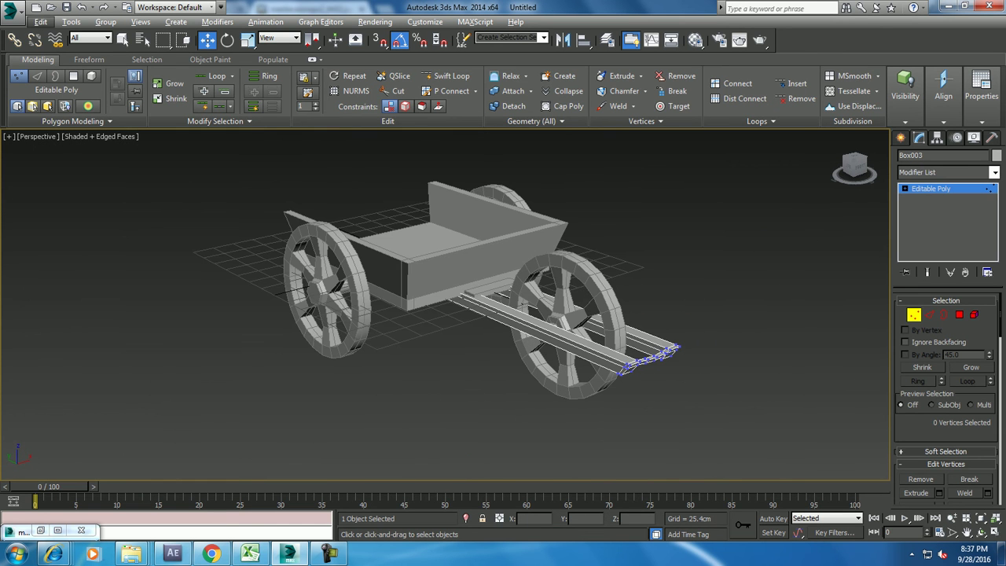
pyautogui.press('1')
pyautogui.hotkey('ctrl', 'd')
pyautogui.keyDown('alt'); pyautogui.moveTo(503, 314); pyautogui.dragTo(472, 315, button='middle'); pyautogui.keyUp('alt')
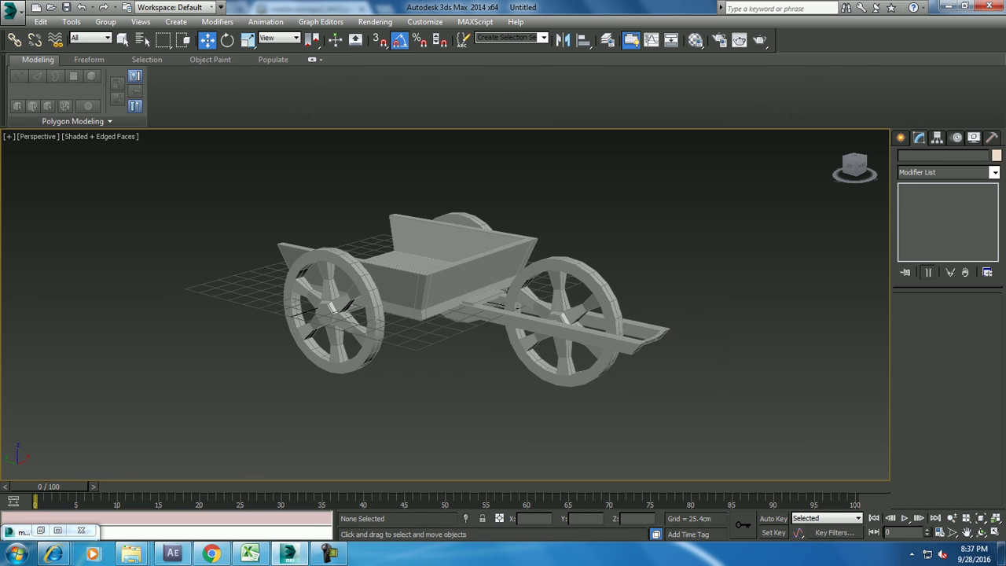
# - Compare the cart against the medieval cart reference photo, then put the photo away
pyautogui.moveTo(471, 314); pyautogui.dragTo(505, 329, button='middle')
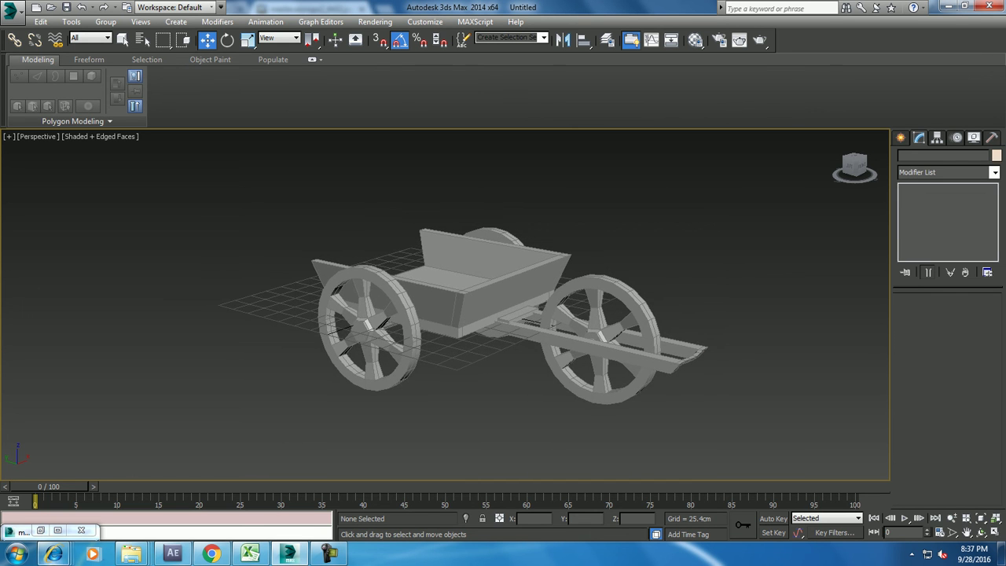
pyautogui.click(40, 529)
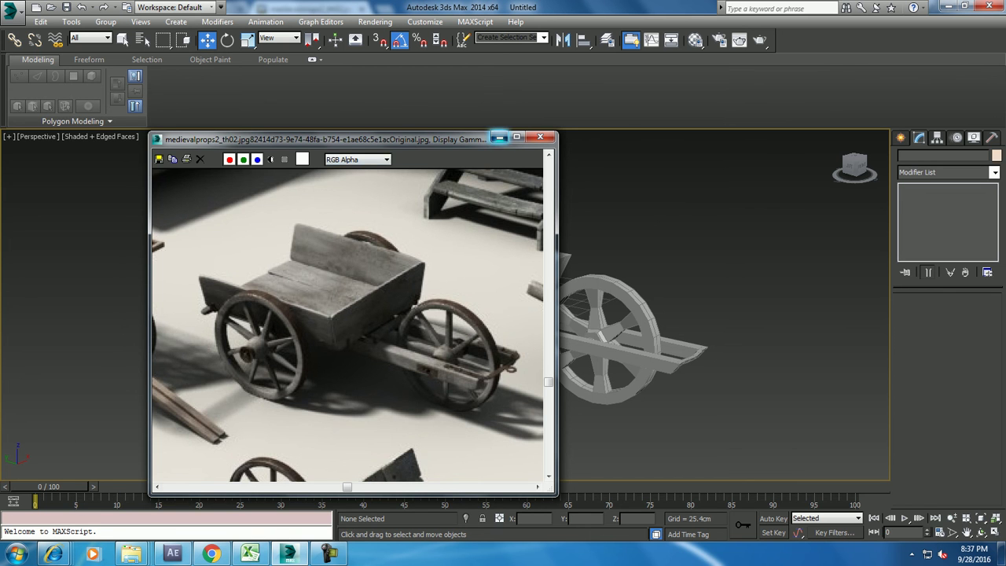
pyautogui.click(500, 137)
pyautogui.scroll(2, 644, 337)
pyautogui.scroll(3, 643, 337)
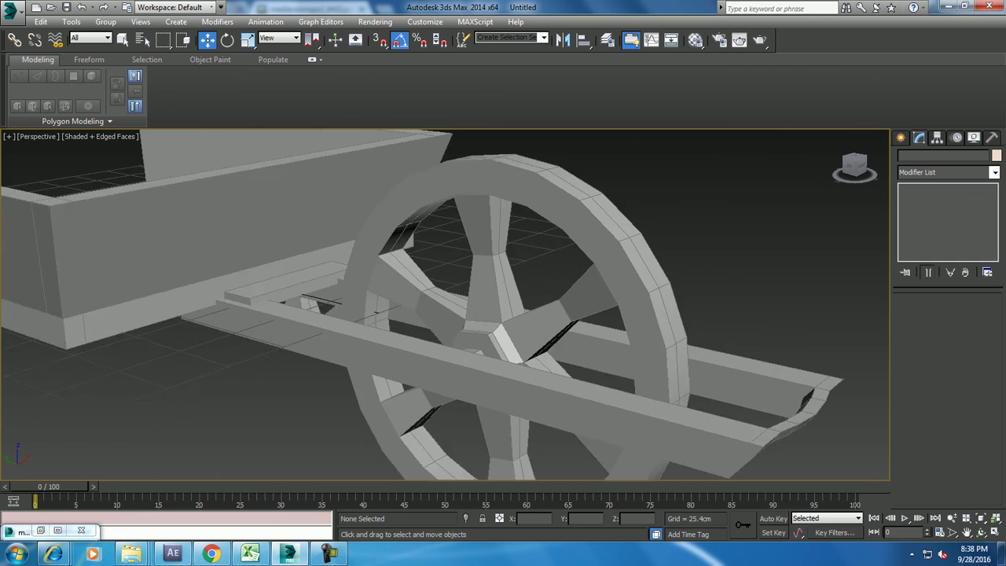
pyautogui.scroll(3, 644, 337)
# - Orbit out to see the whole cart, select all parts, then undo the selection
pyautogui.click(629, 299)
pyautogui.scroll(-7, 629, 299)
pyautogui.moveTo(629, 299)
pyautogui.keyDown('alt'); pyautogui.mouseDown(button='middle')
pyautogui.moveTo(629, 268)
pyautogui.moveTo(629, 298)
pyautogui.moveTo(600, 316)
pyautogui.mouseUp(button='middle'); pyautogui.keyUp('alt')
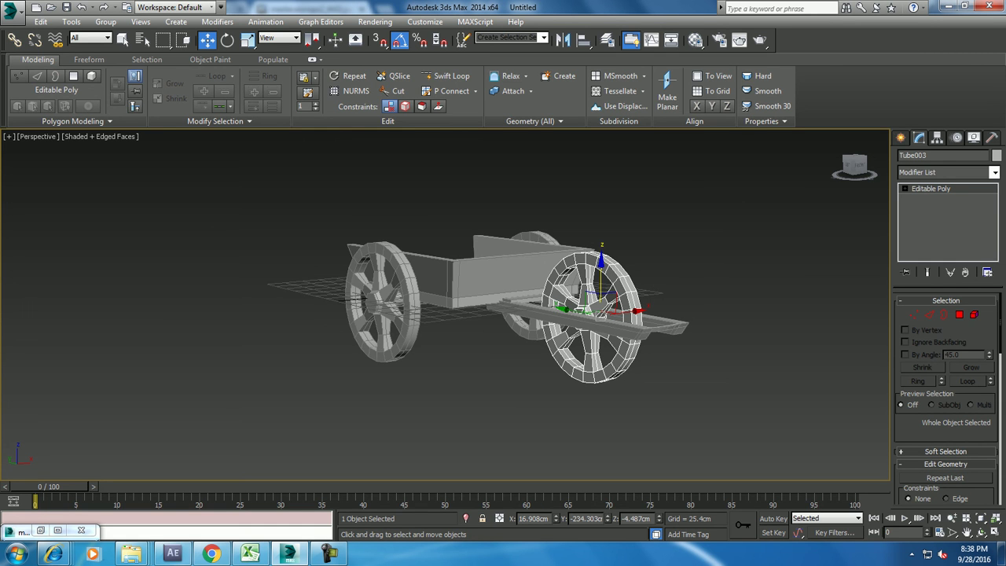
pyautogui.moveTo(488, 306)
pyautogui.mouseDown(button='middle')
pyautogui.moveTo(462, 303)
pyautogui.moveTo(495, 315)
pyautogui.moveTo(510, 350)
pyautogui.mouseUp(button='middle')
pyautogui.hotkey('ctrl', 'a')
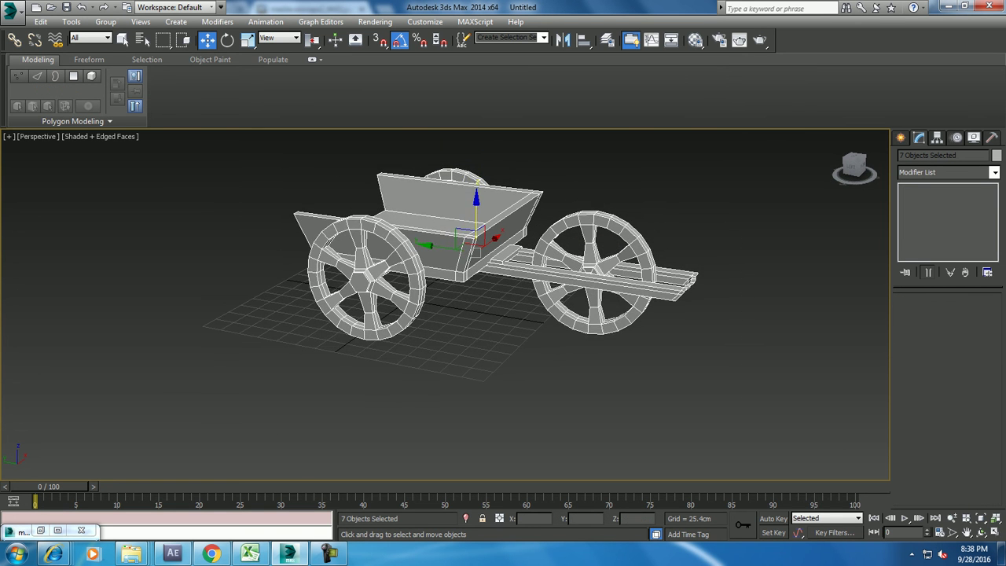
pyautogui.hotkey('ctrl', 'z')
# - Draw a large Plane around the cart in the maximized Top view
pyautogui.click(900, 138)
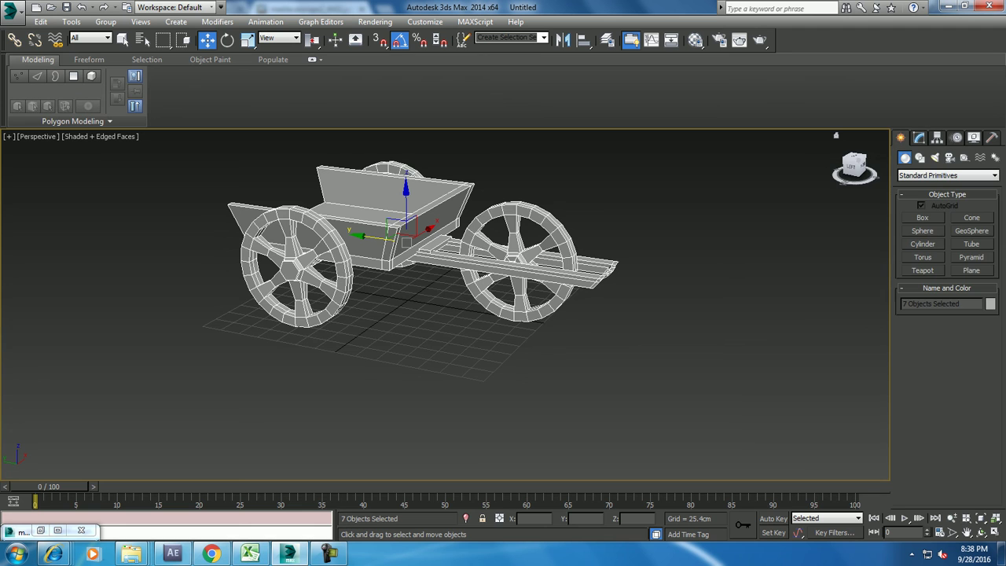
pyautogui.hotkey('alt', 'w')
pyautogui.hotkey('alt', 'w')
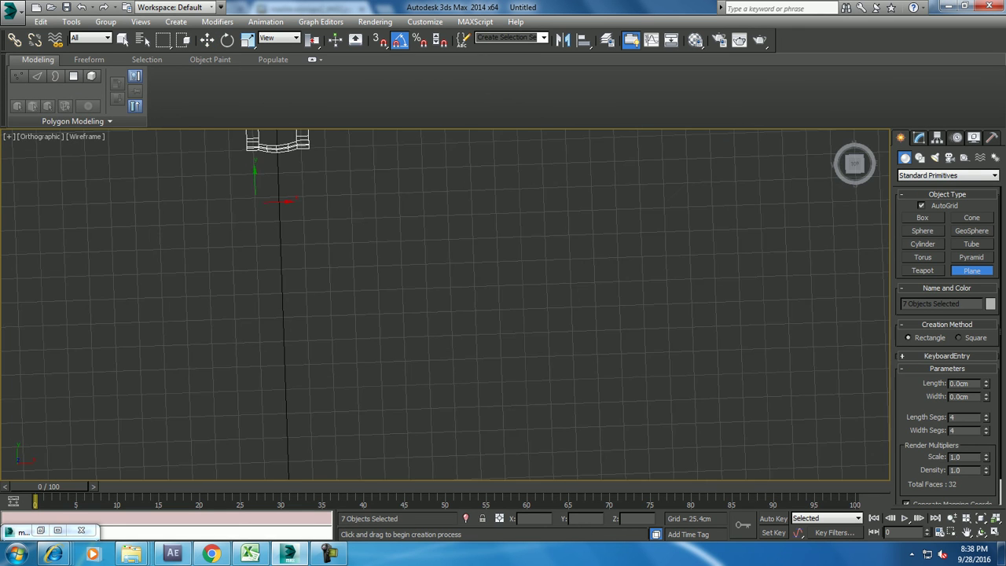
pyautogui.scroll(-5, 313, 245)
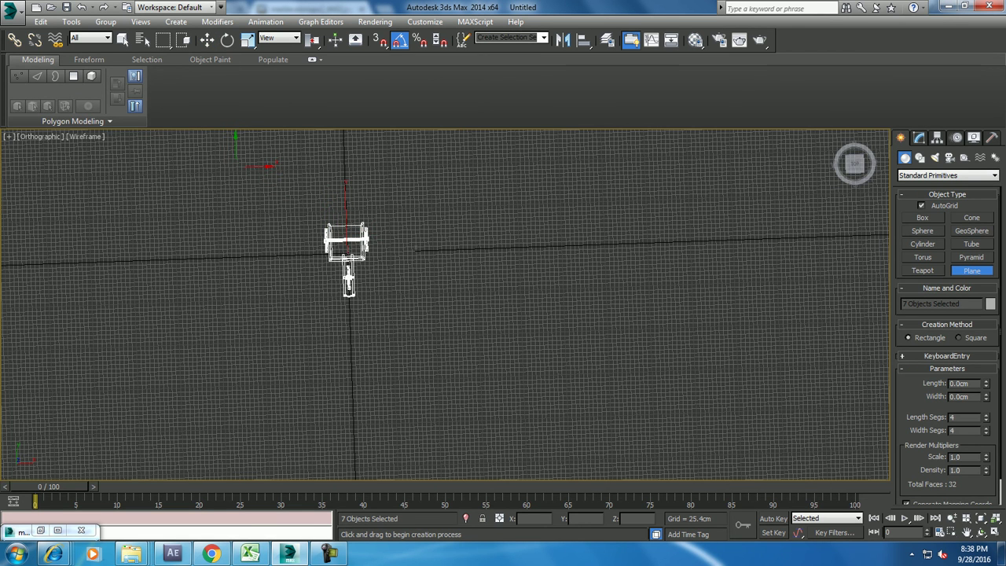
pyautogui.press('t')
pyautogui.press('z')
pyautogui.scroll(-8, 390, 244)
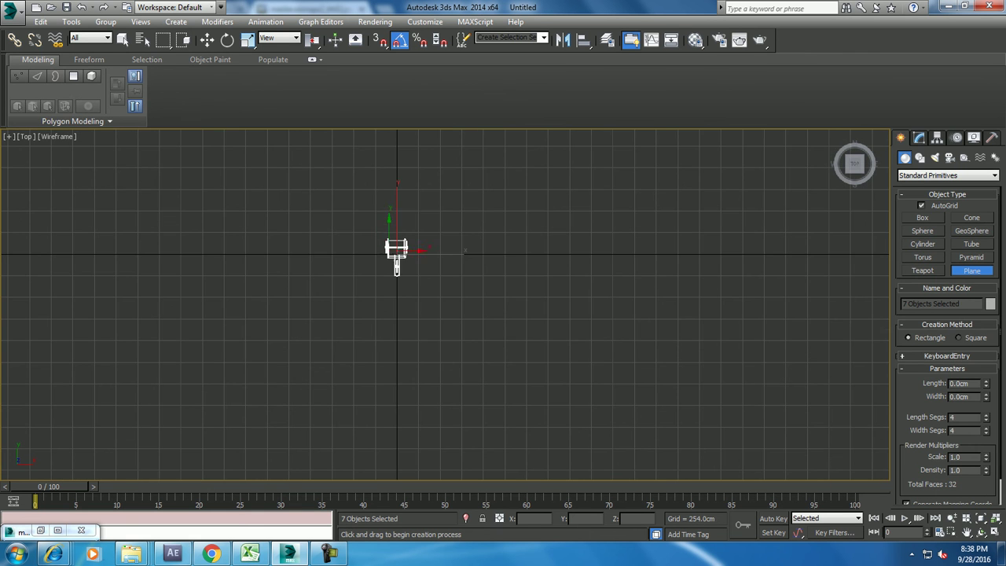
pyautogui.moveTo(332, 197); pyautogui.dragTo(466, 348)
# - Give the ground plane Plane001 a grey object colour and view it in Perspective
pyautogui.hotkey('alt', 'w')
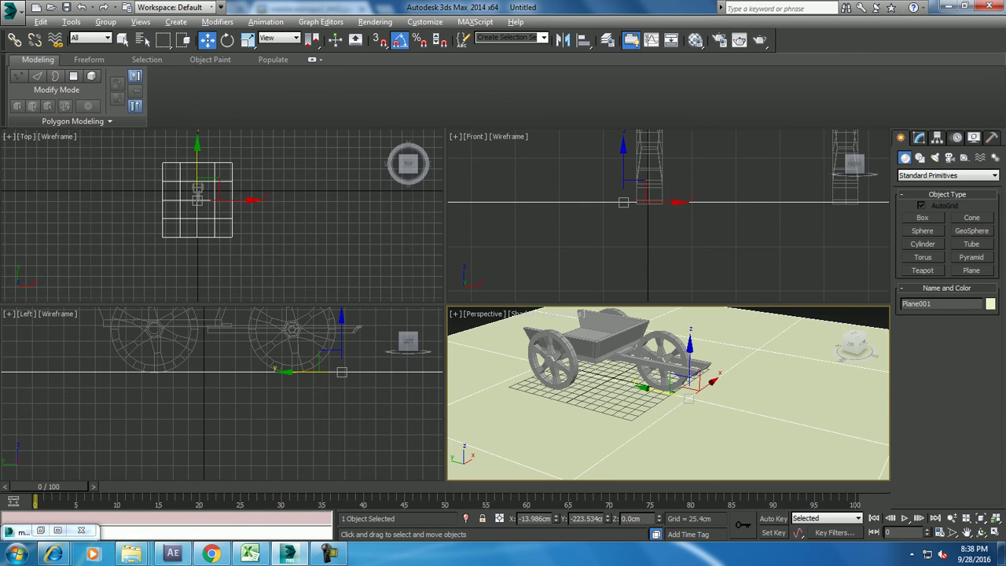
pyautogui.hotkey('alt', 'w')
pyautogui.press('z')
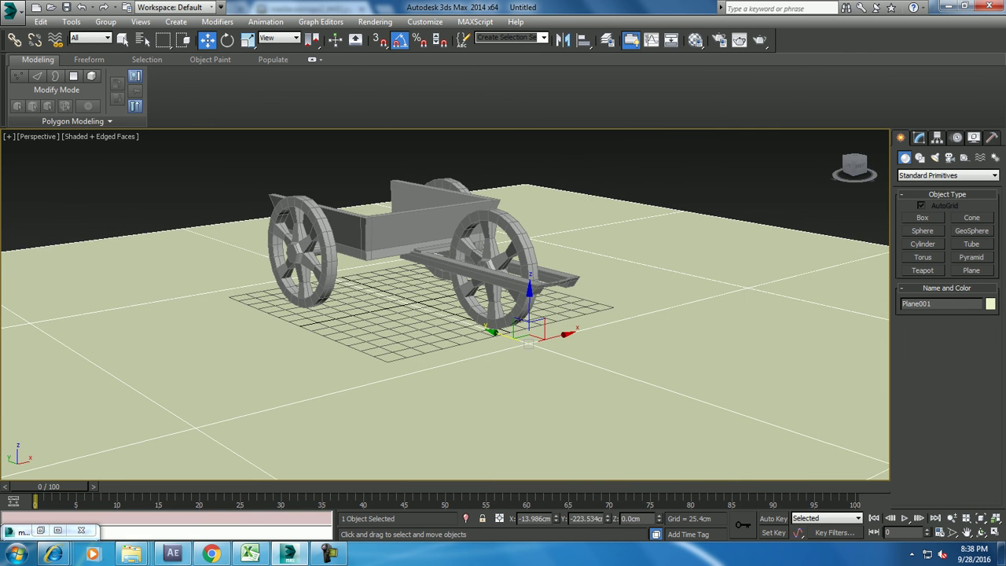
pyautogui.click(990, 303)
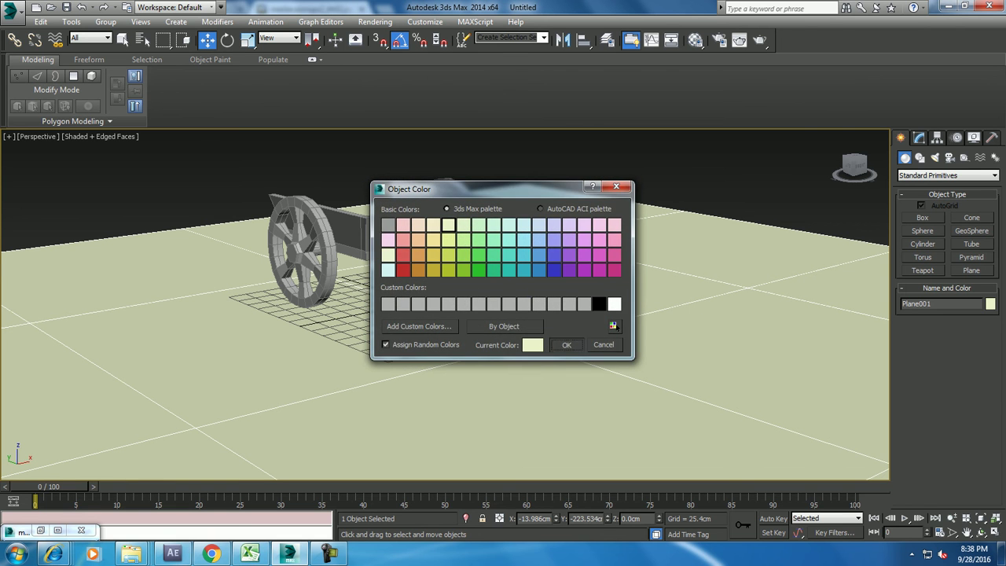
pyautogui.click(566, 345)
pyautogui.click(539, 305)
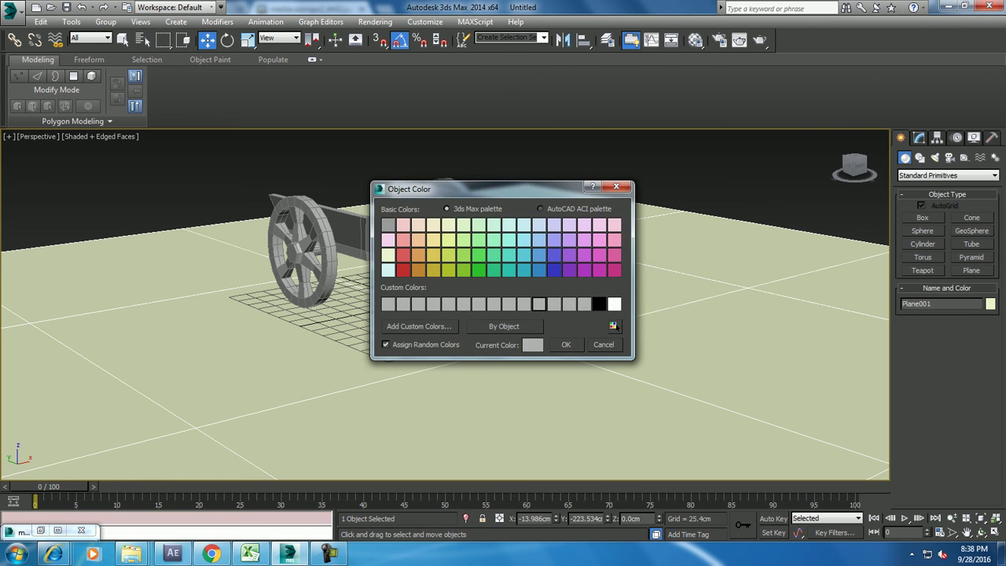
pyautogui.click(567, 344)
pyautogui.scroll(1, 444, 304)
pyautogui.scroll(1, 445, 304)
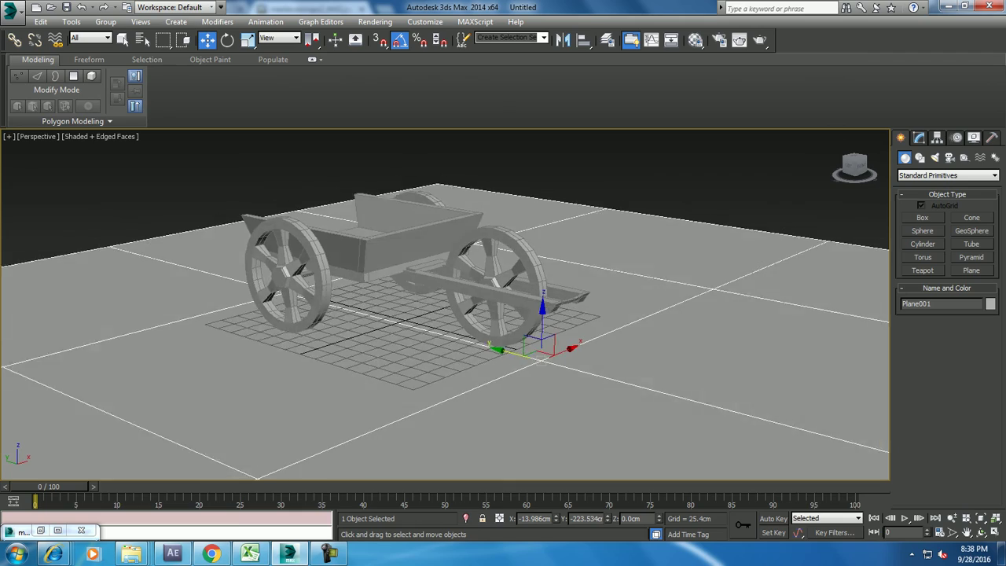